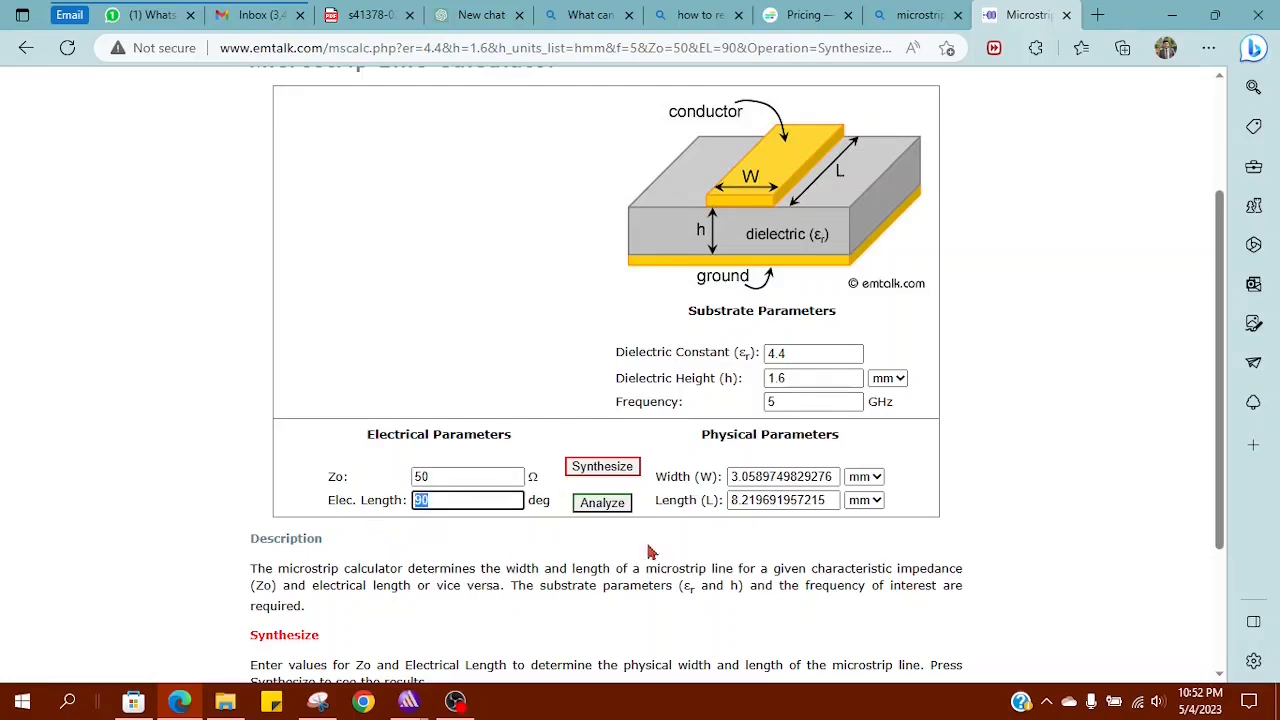
Step: Synthesize the microstrip line for Zo 50 Ω and electrical length 90 deg, and examine the resulting width and length
left_click(612, 477)
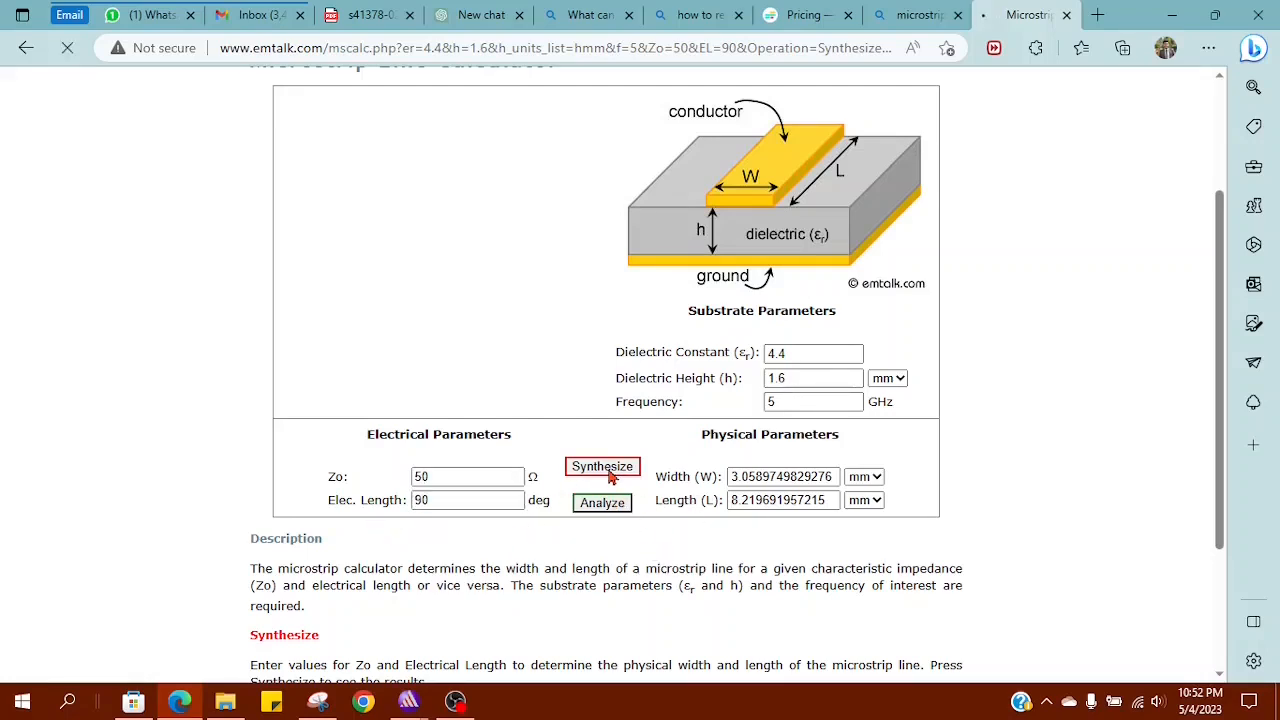
scroll(797, 557, "down", 3)
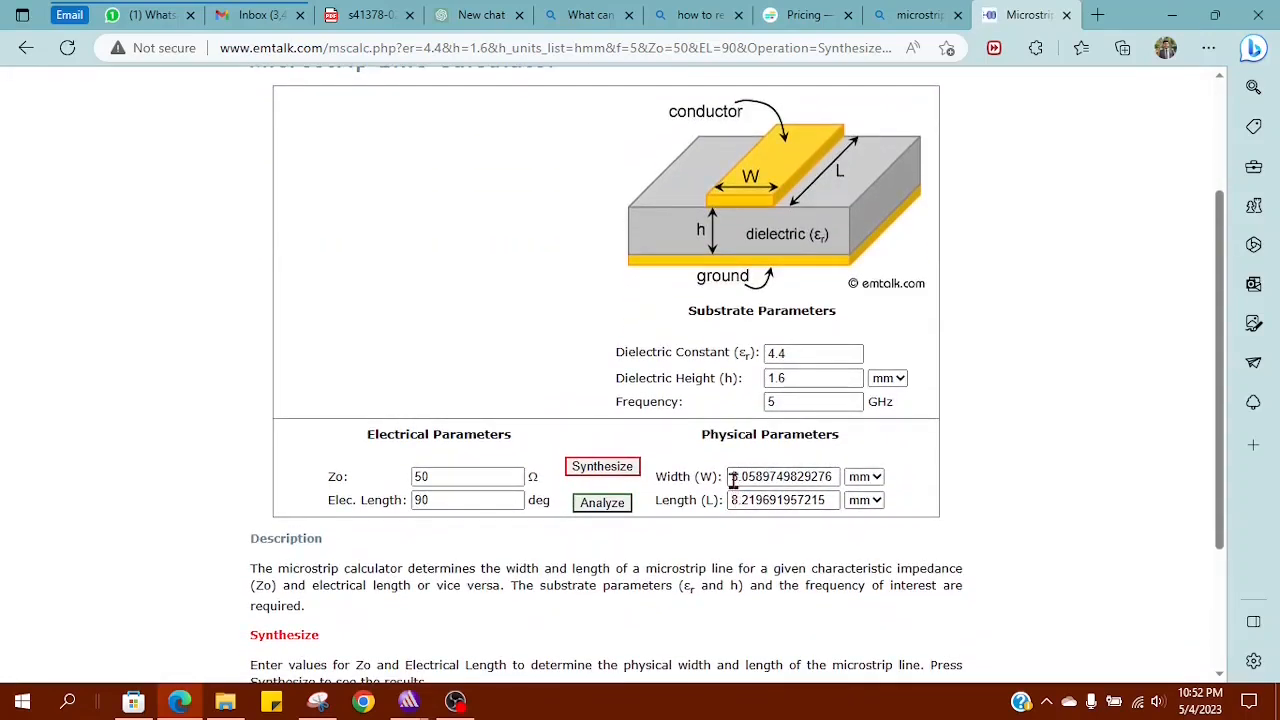
left_click_drag(734, 478, 852, 490)
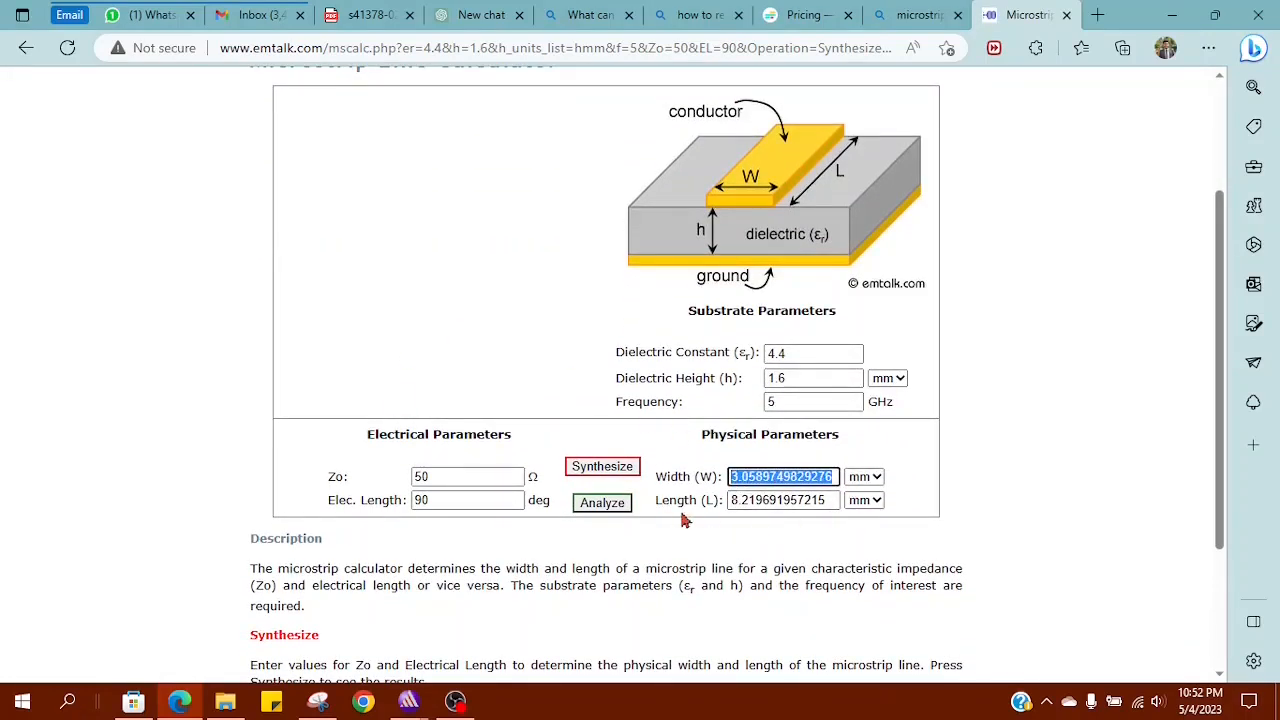
left_click_drag(731, 503, 838, 503)
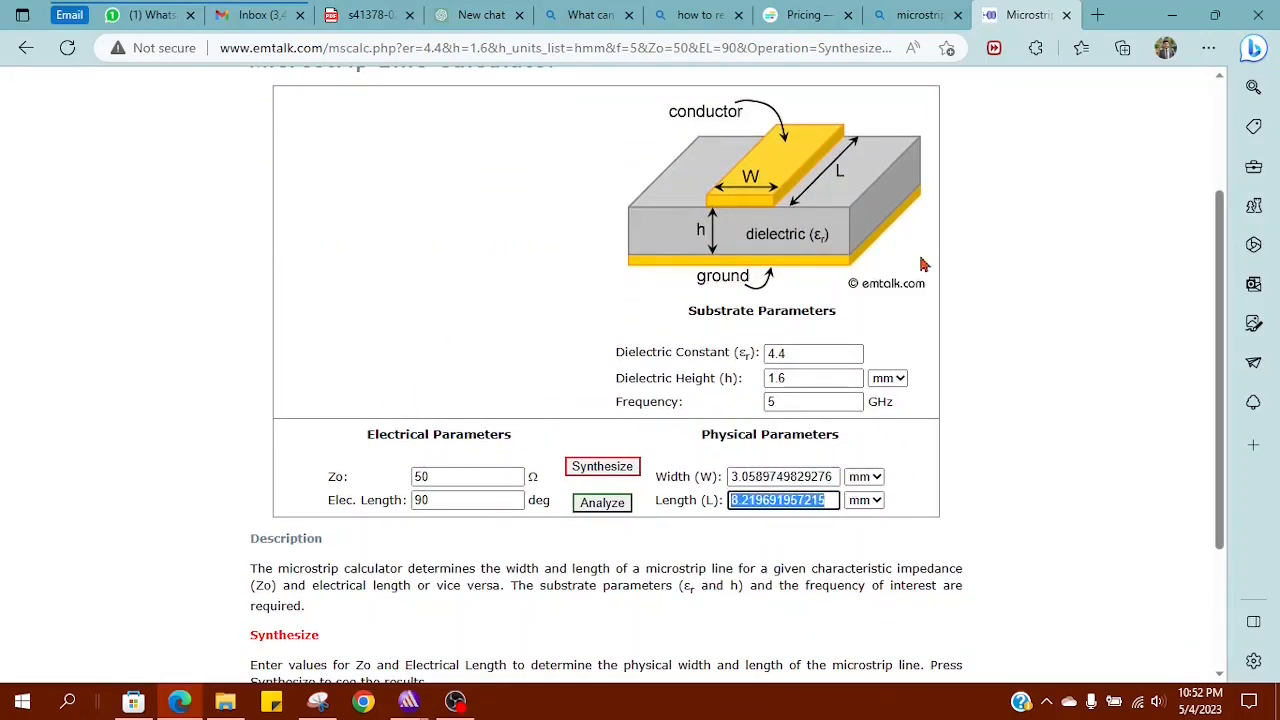
Step: Switch to ANSYS HFSS and insert a new HFSS design into Project1
left_click(1172, 16)
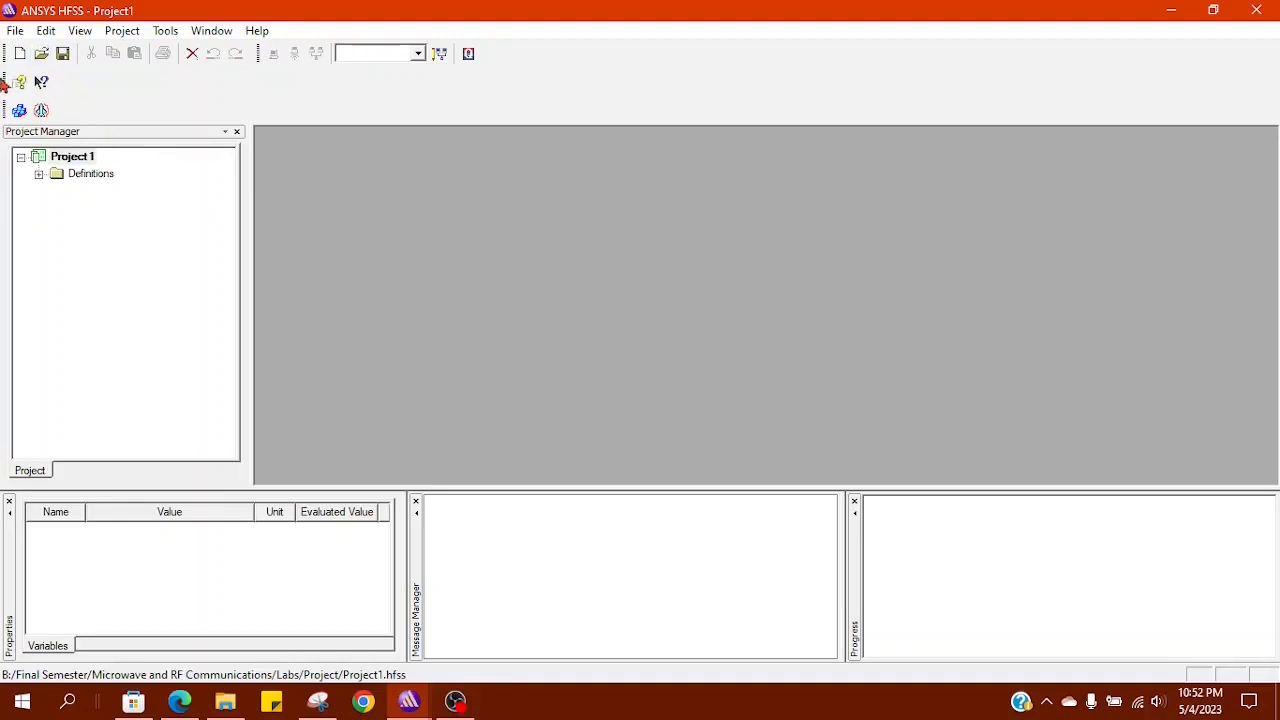
left_click(15, 31)
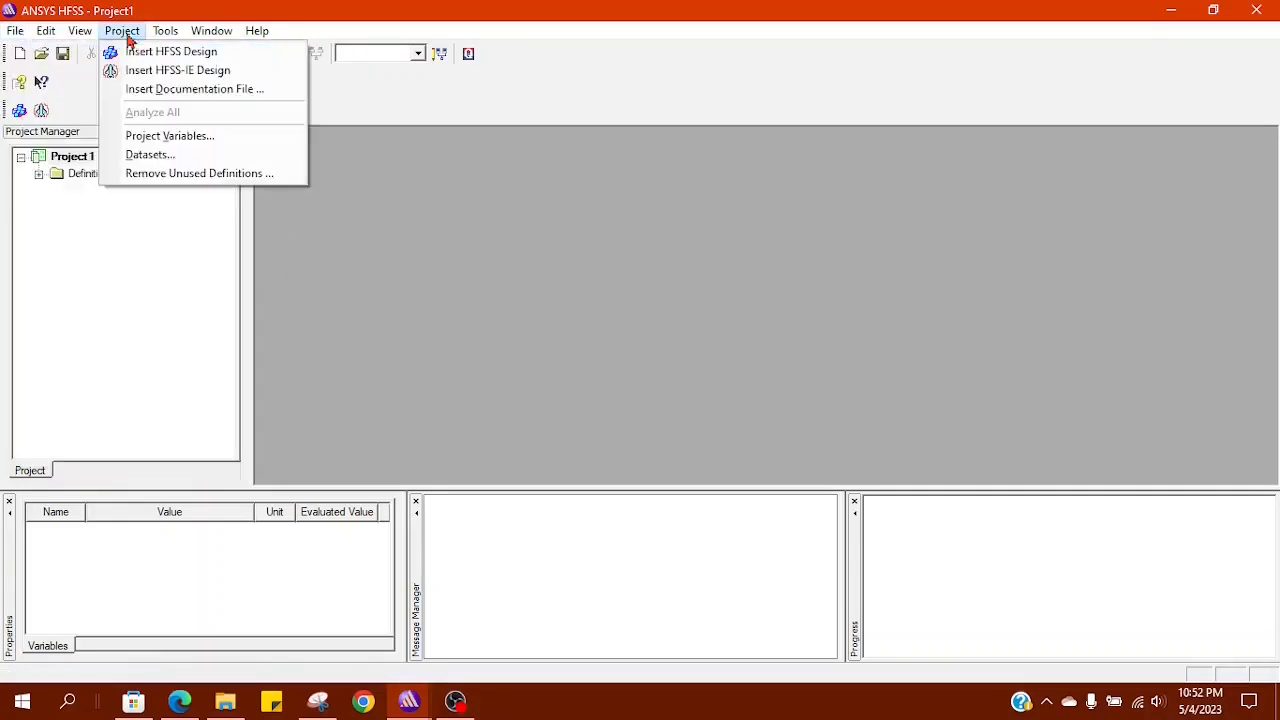
mouse_move(128, 38)
left_click(148, 54)
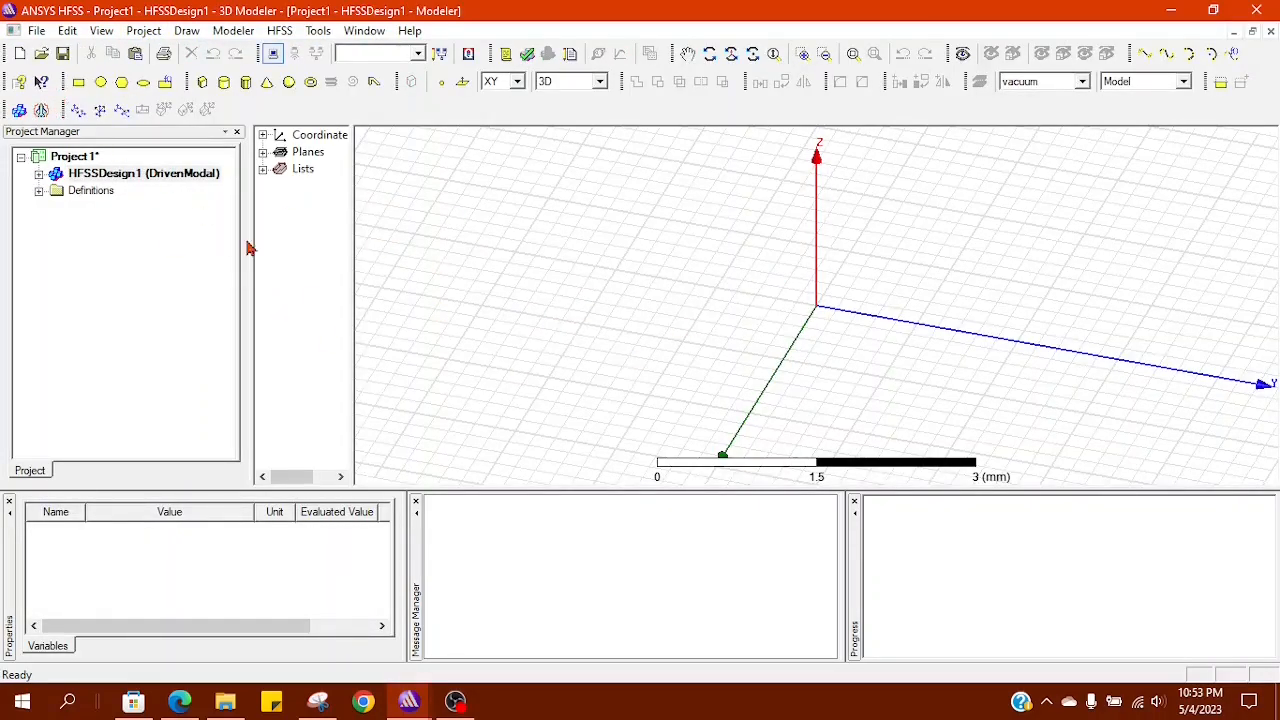
Step: Draw a rectangle on the XY plane from the origin, about 1.6 mm in X by 3 mm in Y
left_click(78, 82)
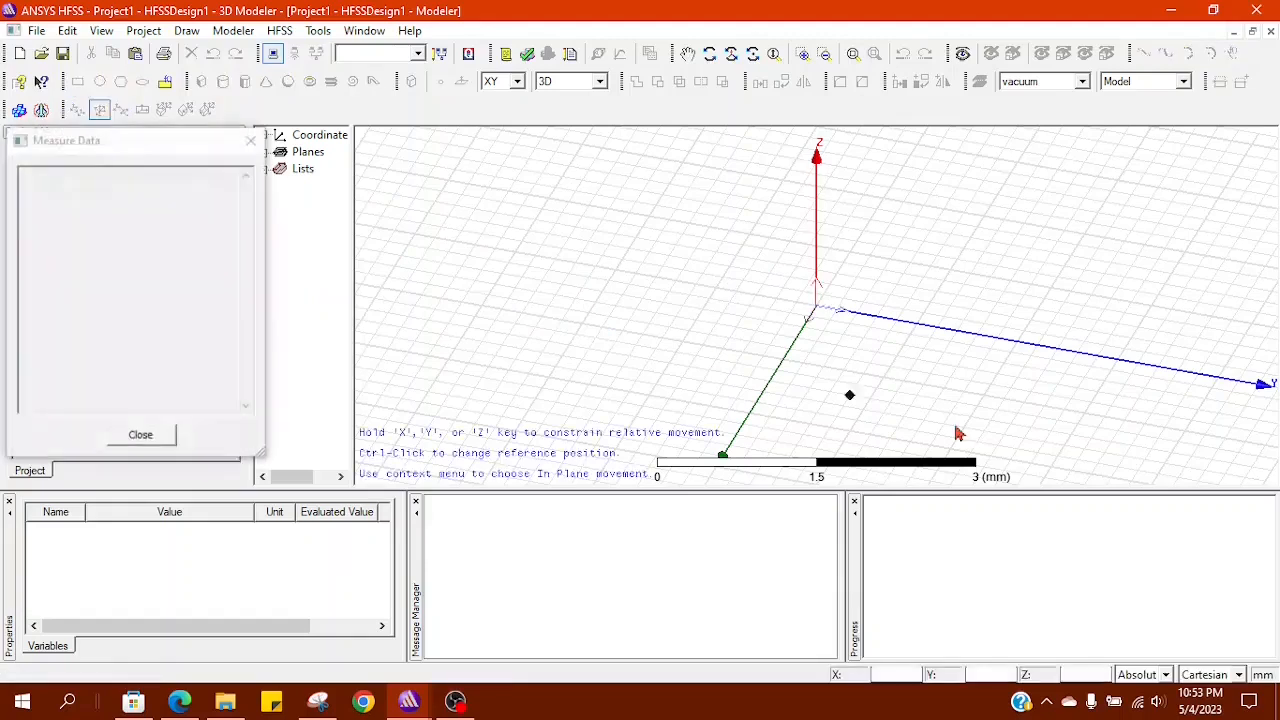
left_click(816, 312)
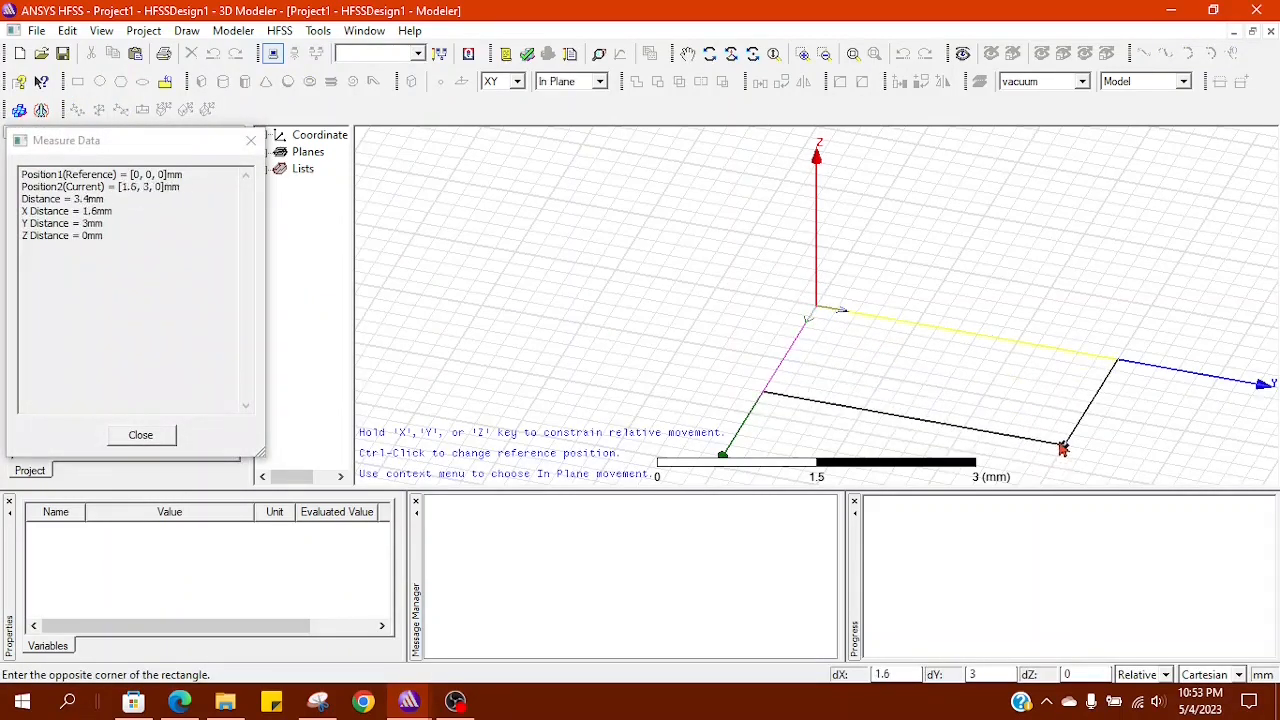
left_click(1065, 445)
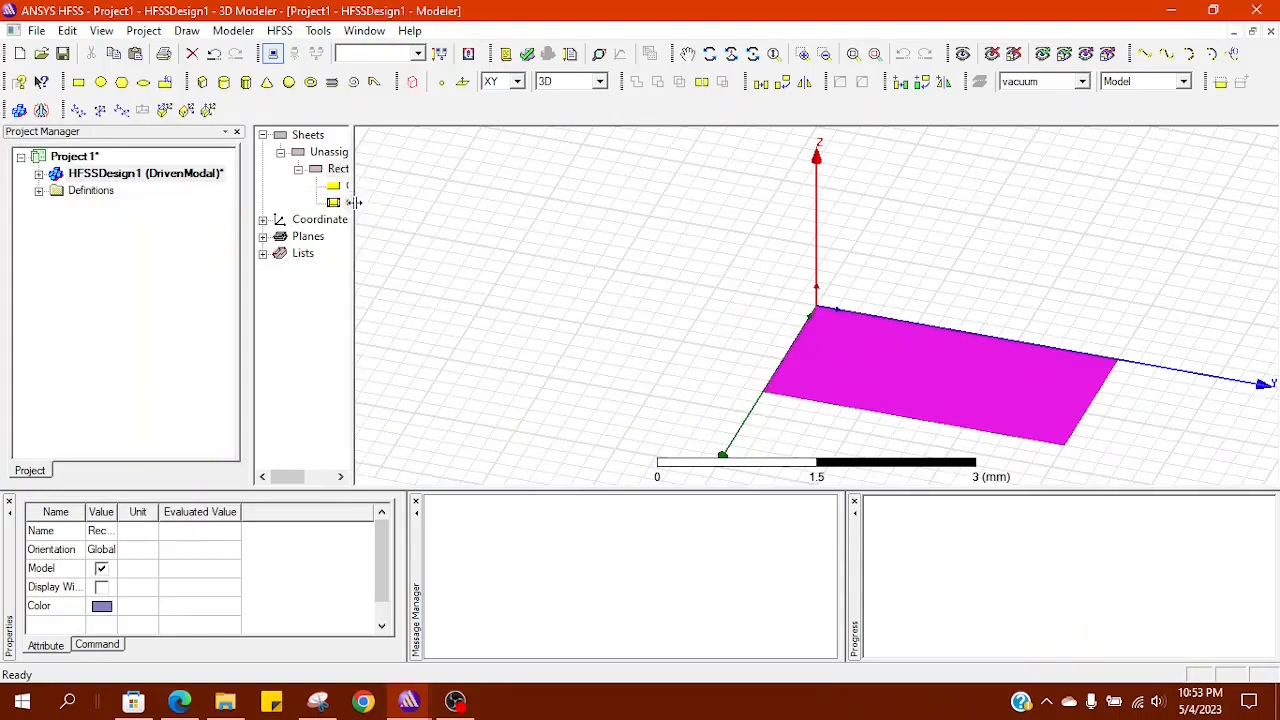
Step: Rename the rectangle as Ground and set its color to yellow
left_click_drag(352, 200, 400, 208)
double_click(370, 172)
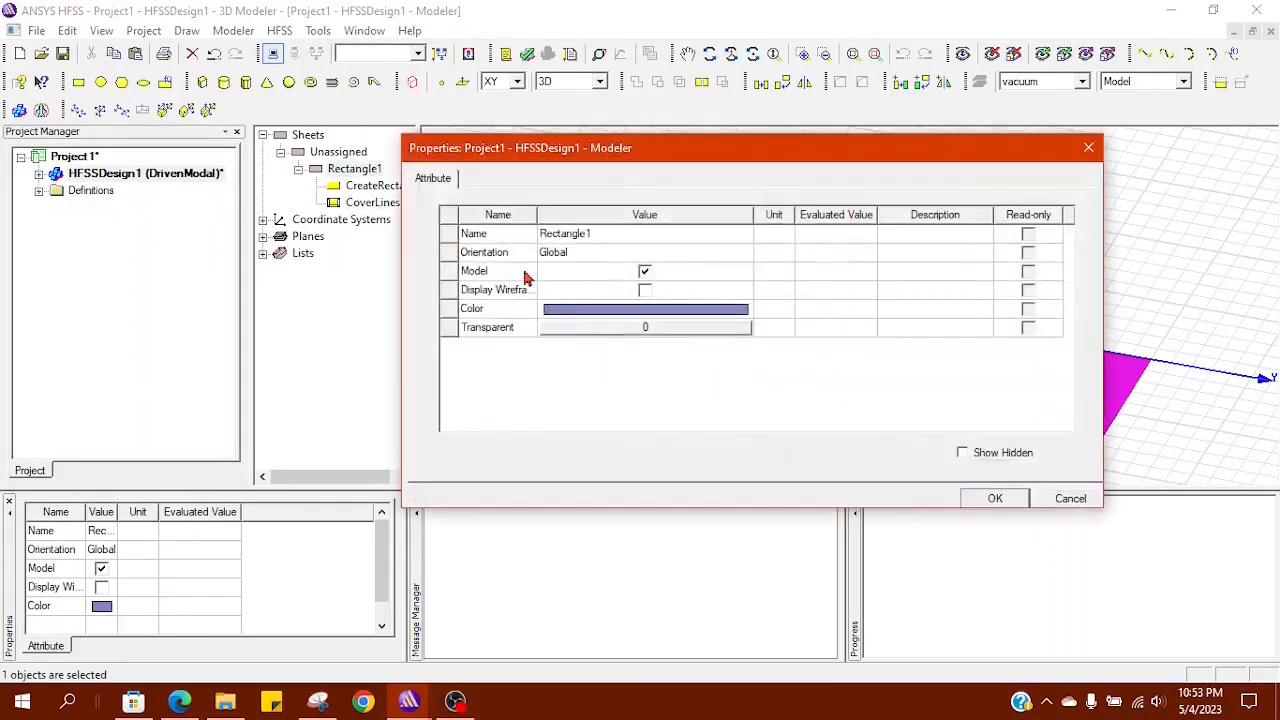
double_click(572, 234)
type("Ground")
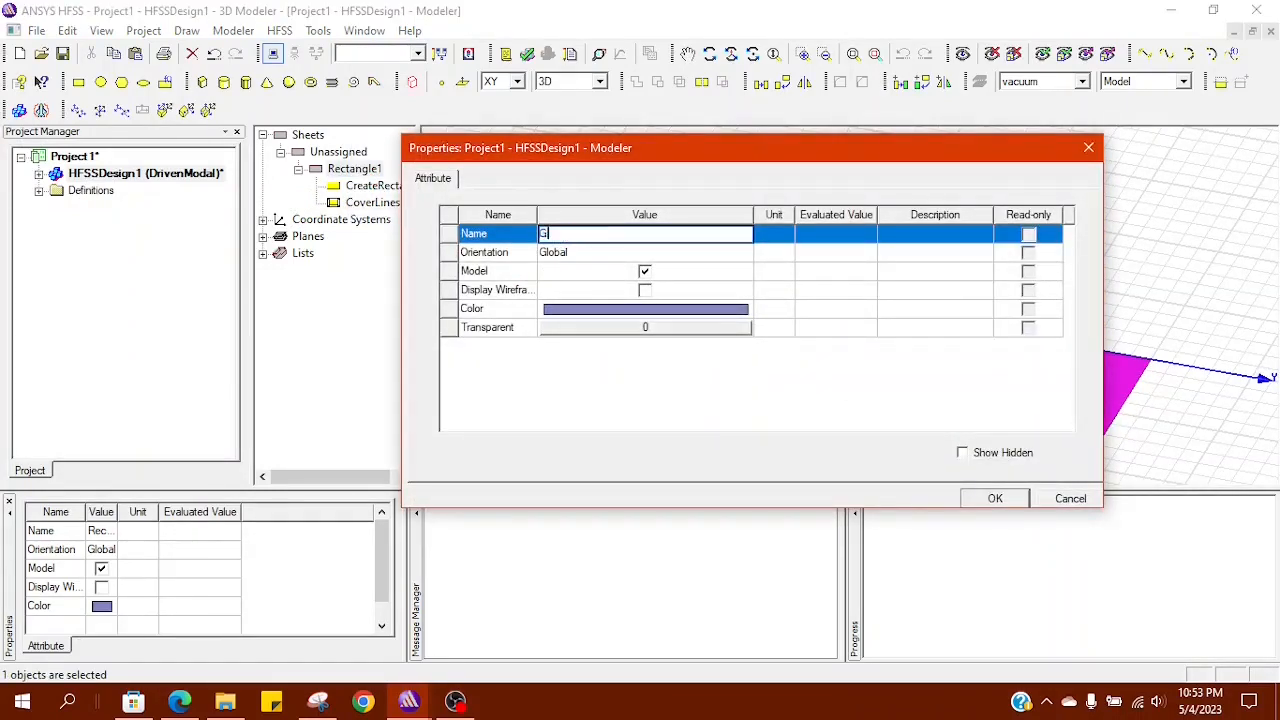
left_click(556, 312)
left_click(586, 249)
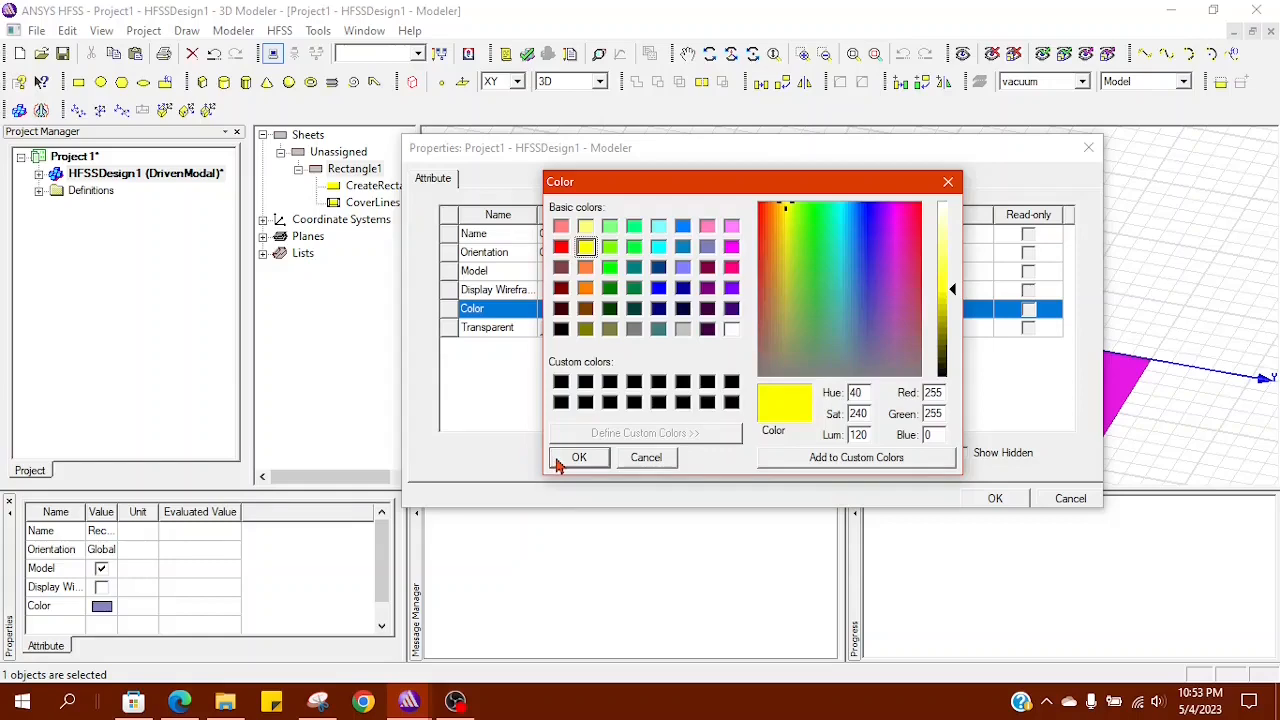
left_click(572, 459)
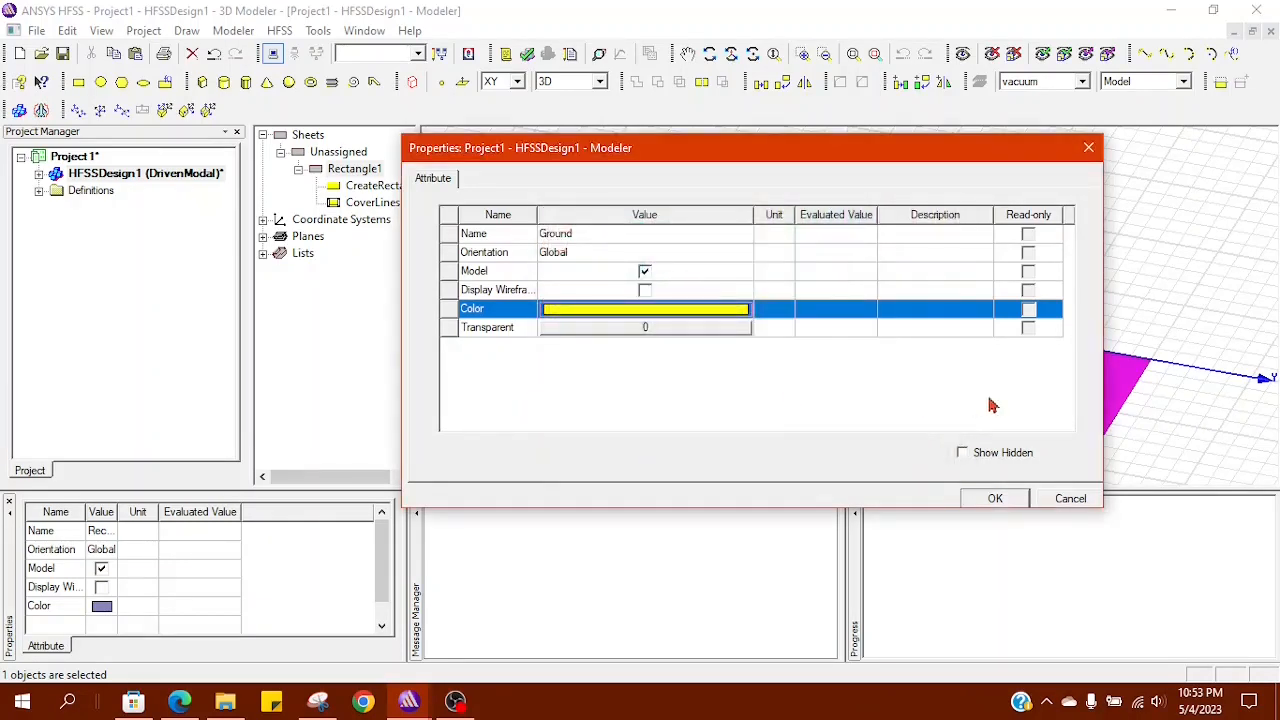
left_click(995, 499)
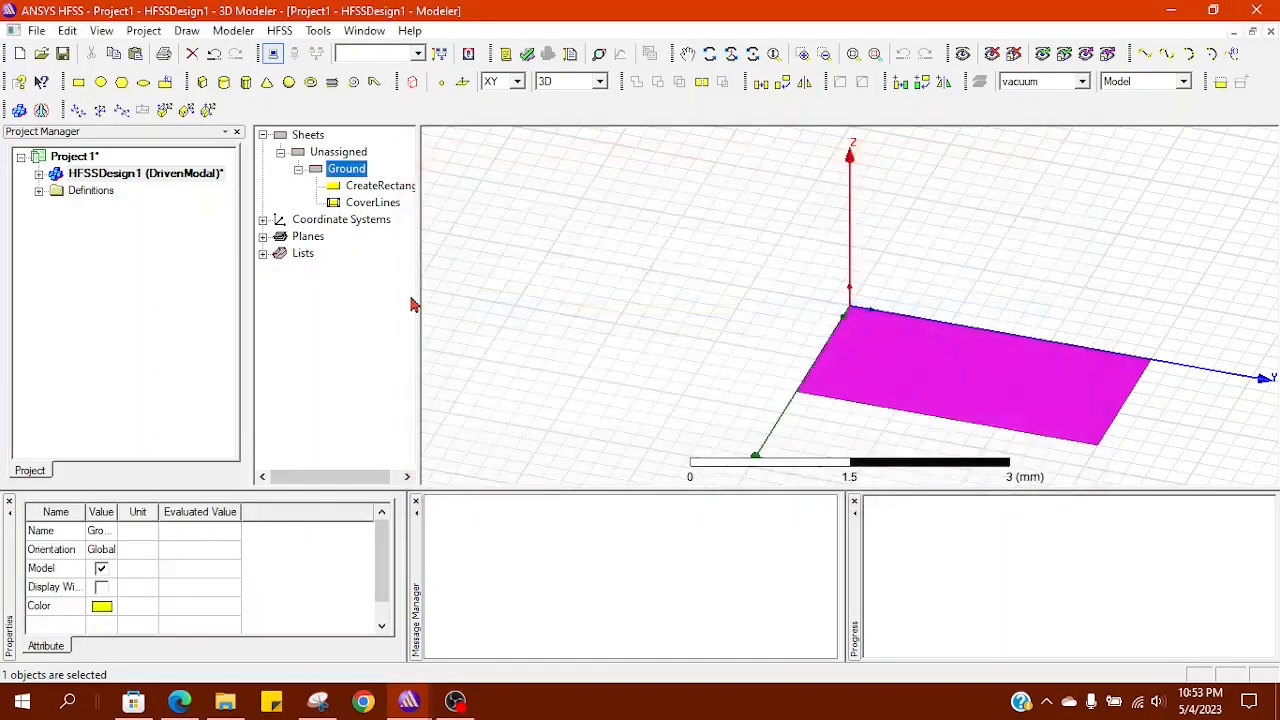
Step: Set the Ground rectangle's XSize to 20 mm and YSize to 40 mm
left_click(345, 193)
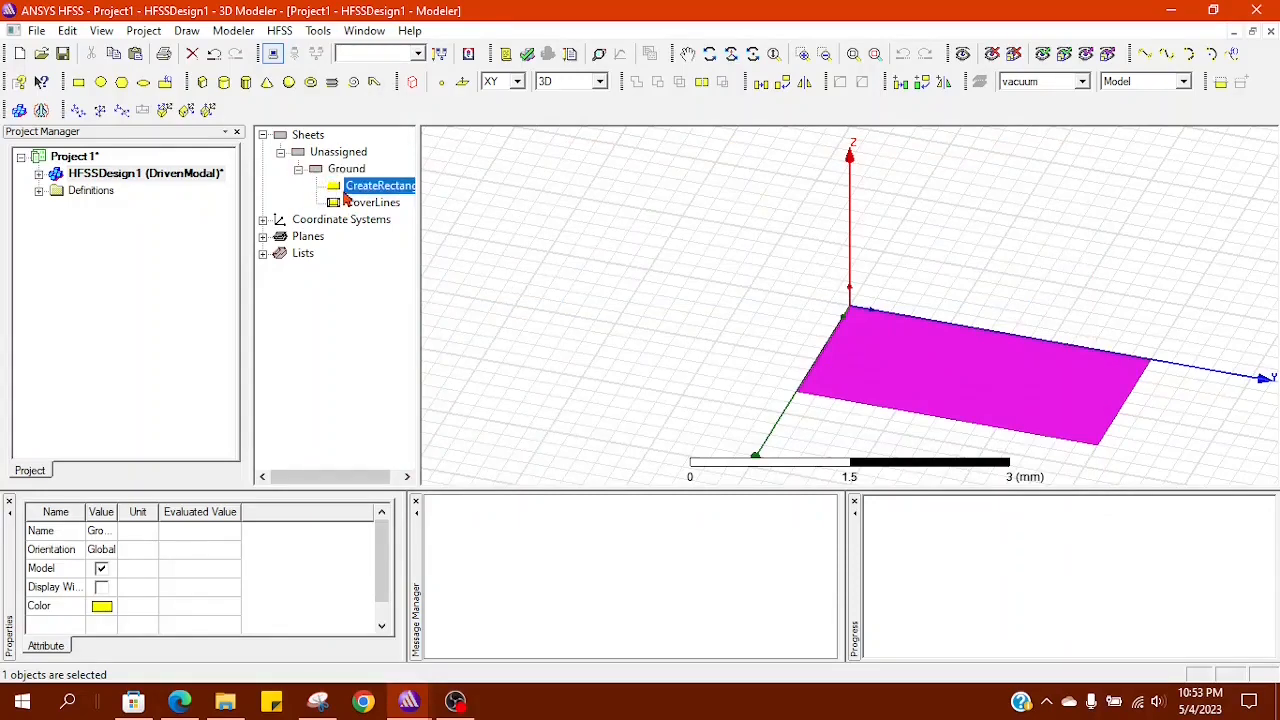
double_click(360, 187)
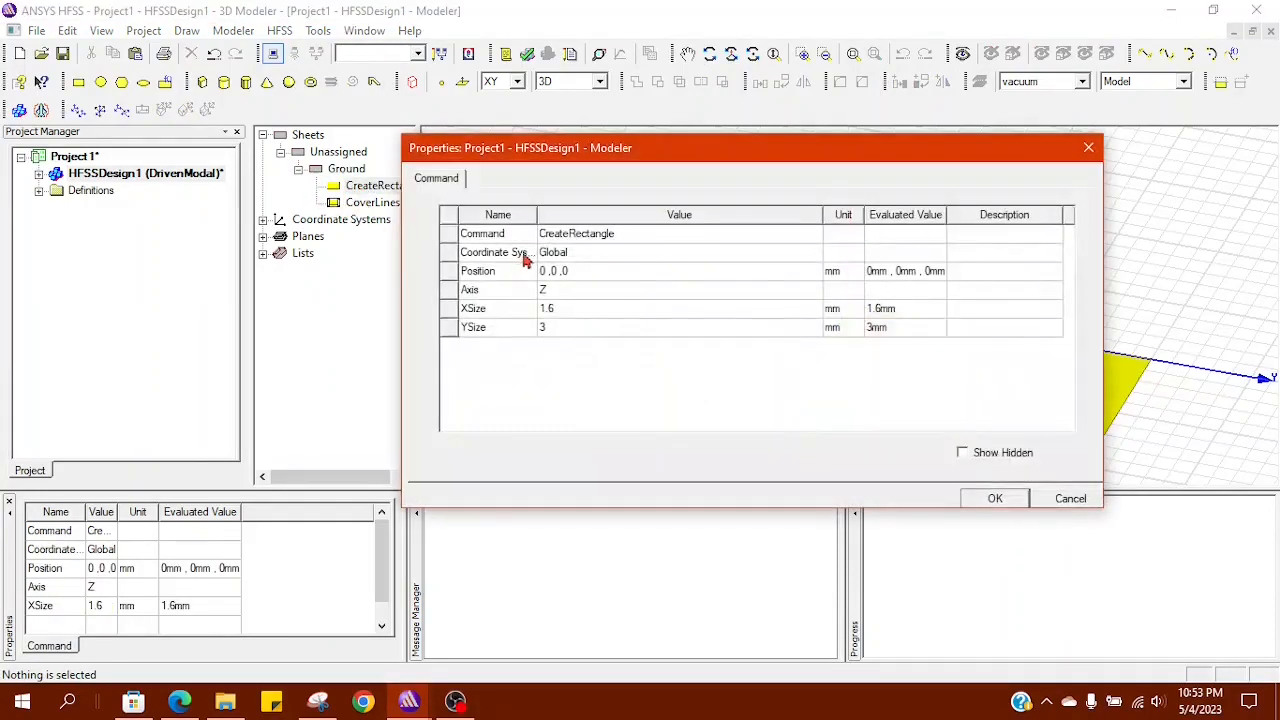
left_click(565, 308)
double_click(562, 308)
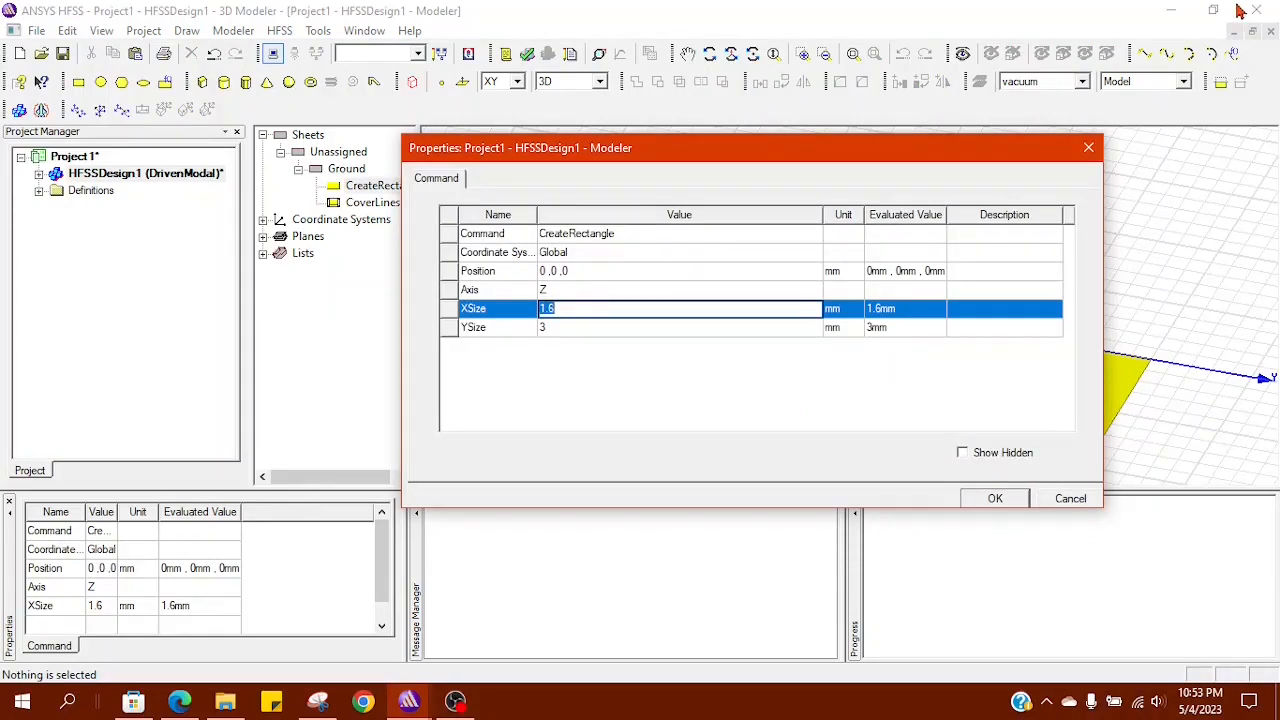
type("20")
left_click(563, 330)
double_click(562, 328)
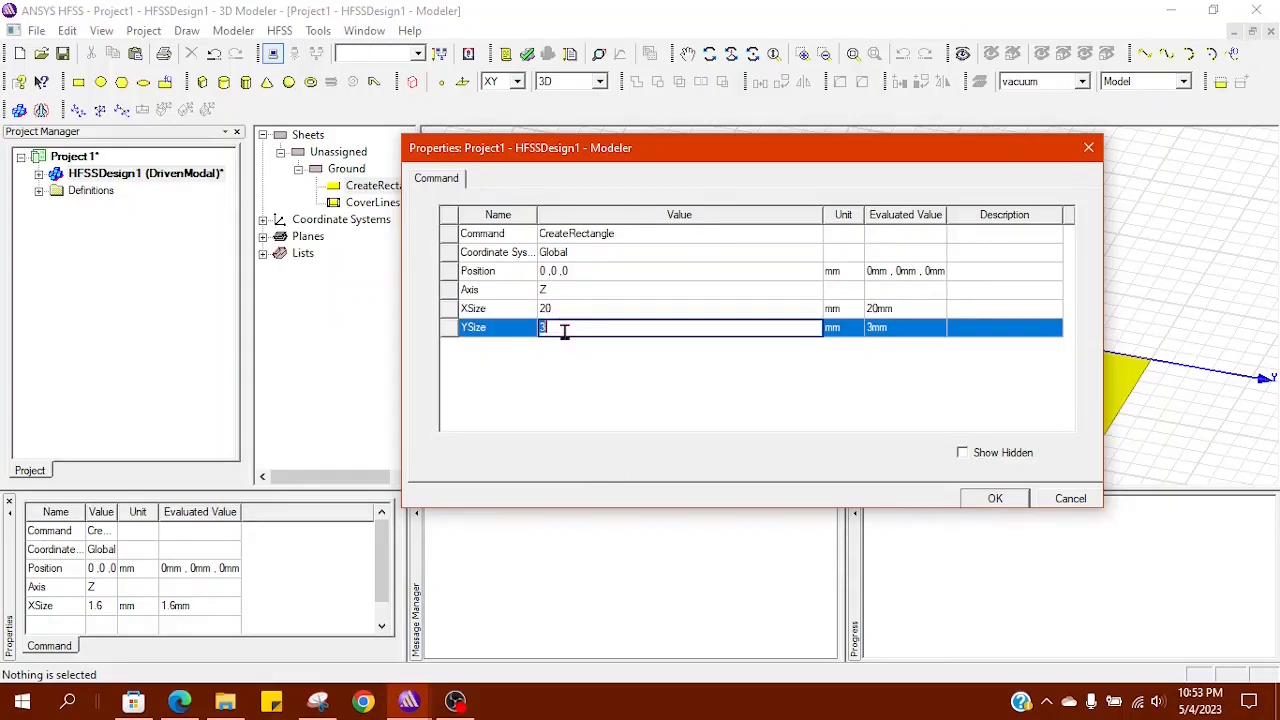
key("BackSpace")
type("40")
left_click(994, 502)
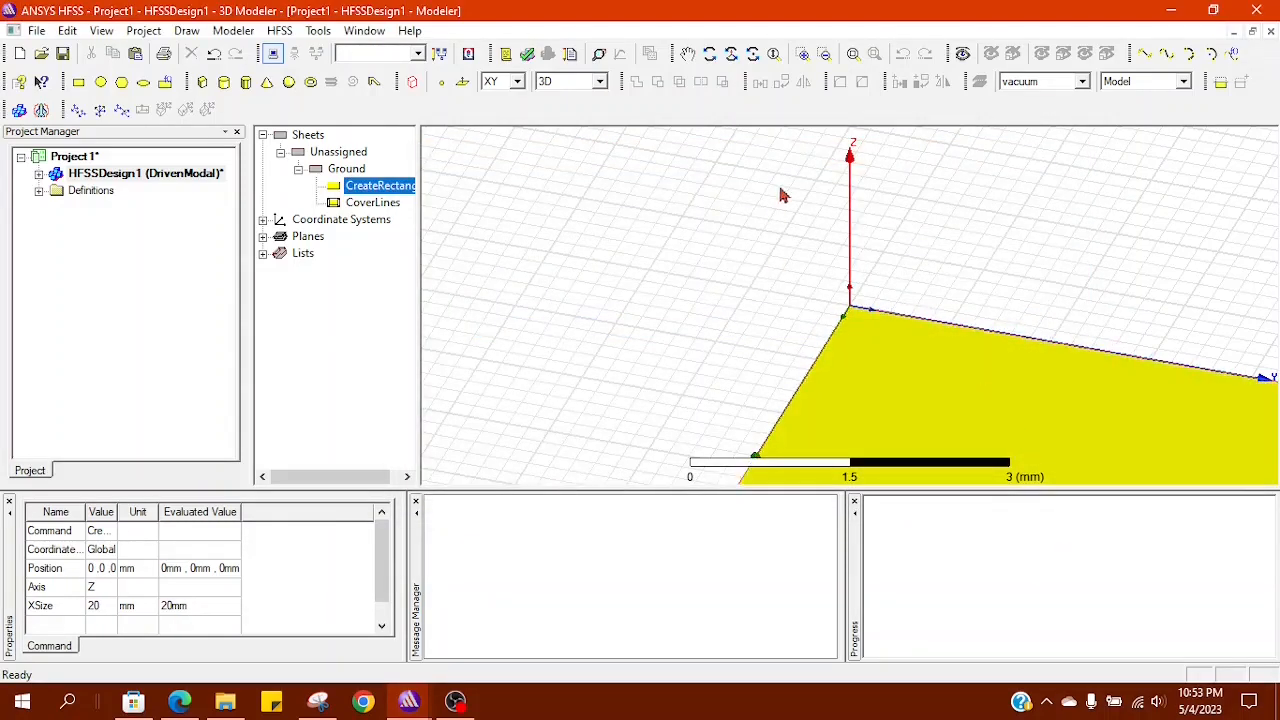
Step: Draw a box covering the Ground sheet from the origin to its opposite corner, about 2 mm high
left_click(852, 56)
right_click(716, 247)
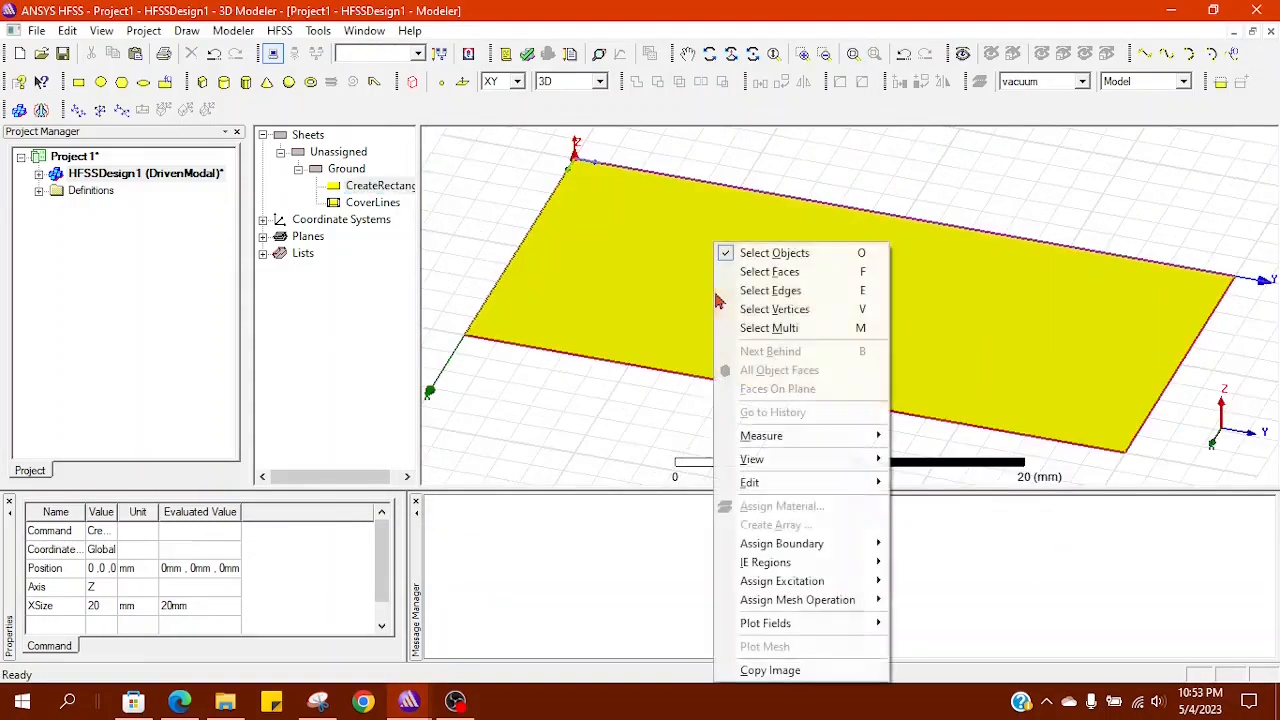
left_click(1003, 214)
scroll(500, 195, "down", 5)
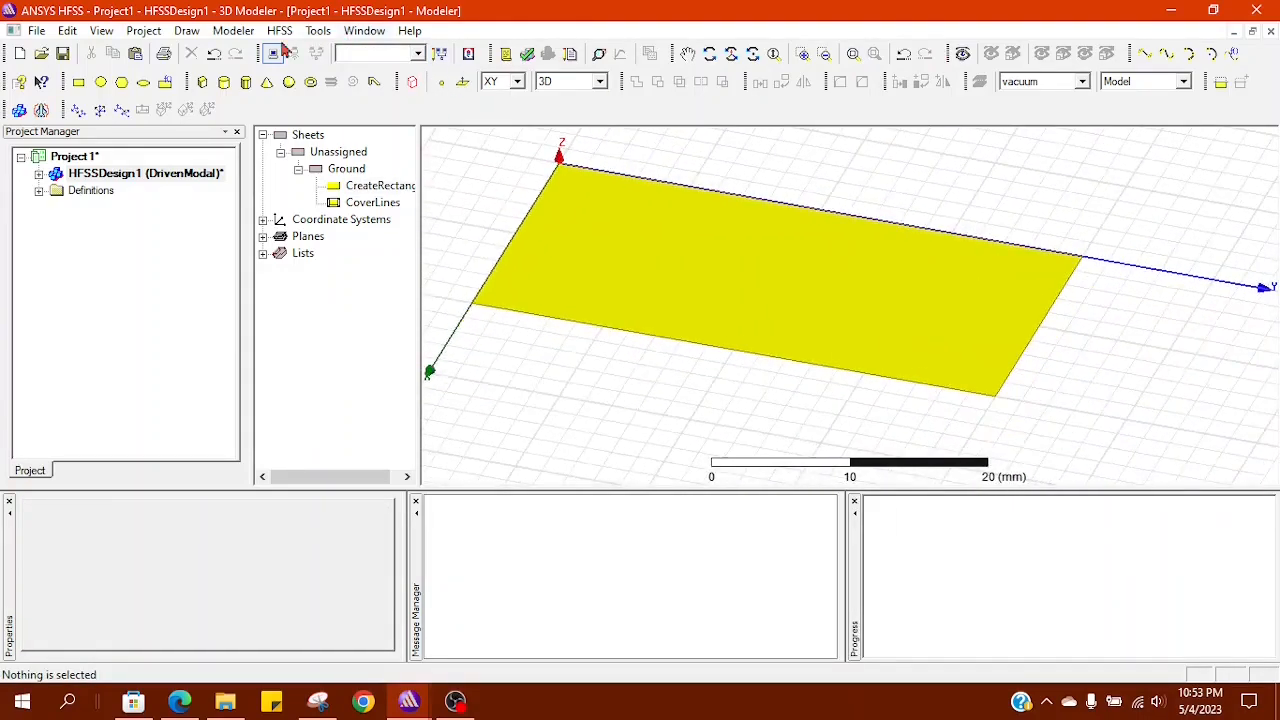
left_click(192, 108)
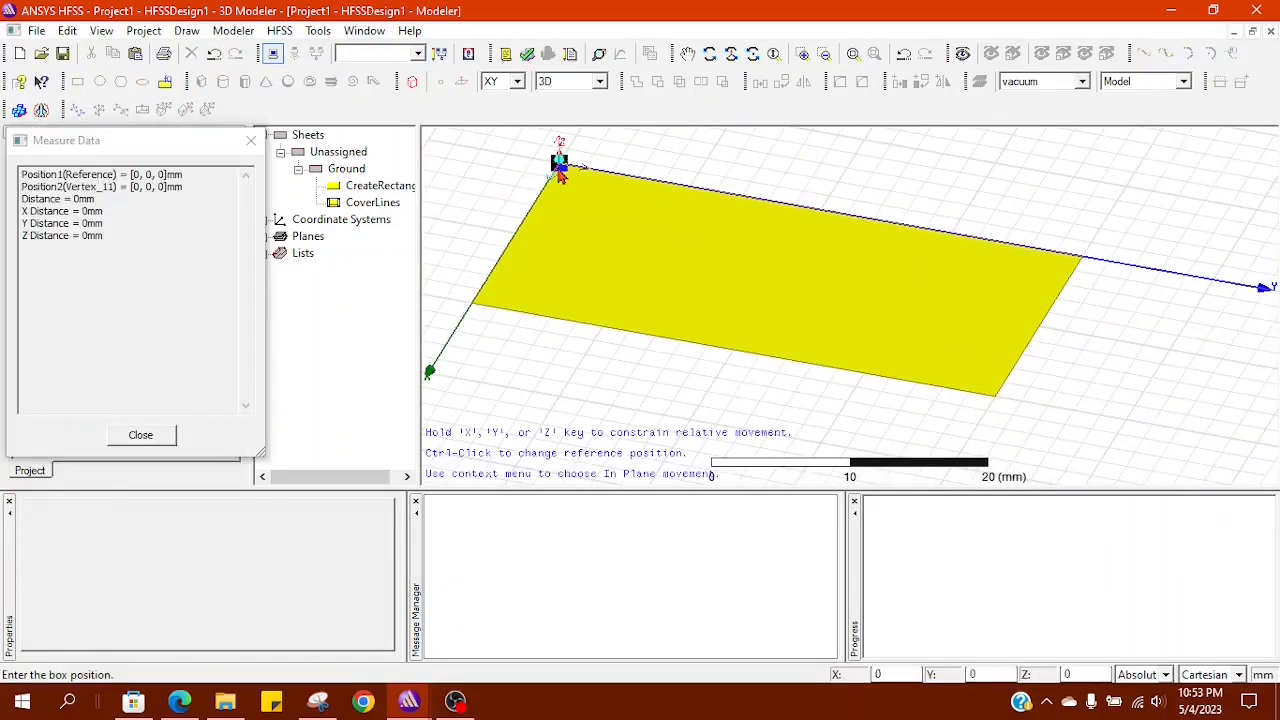
left_click(560, 174)
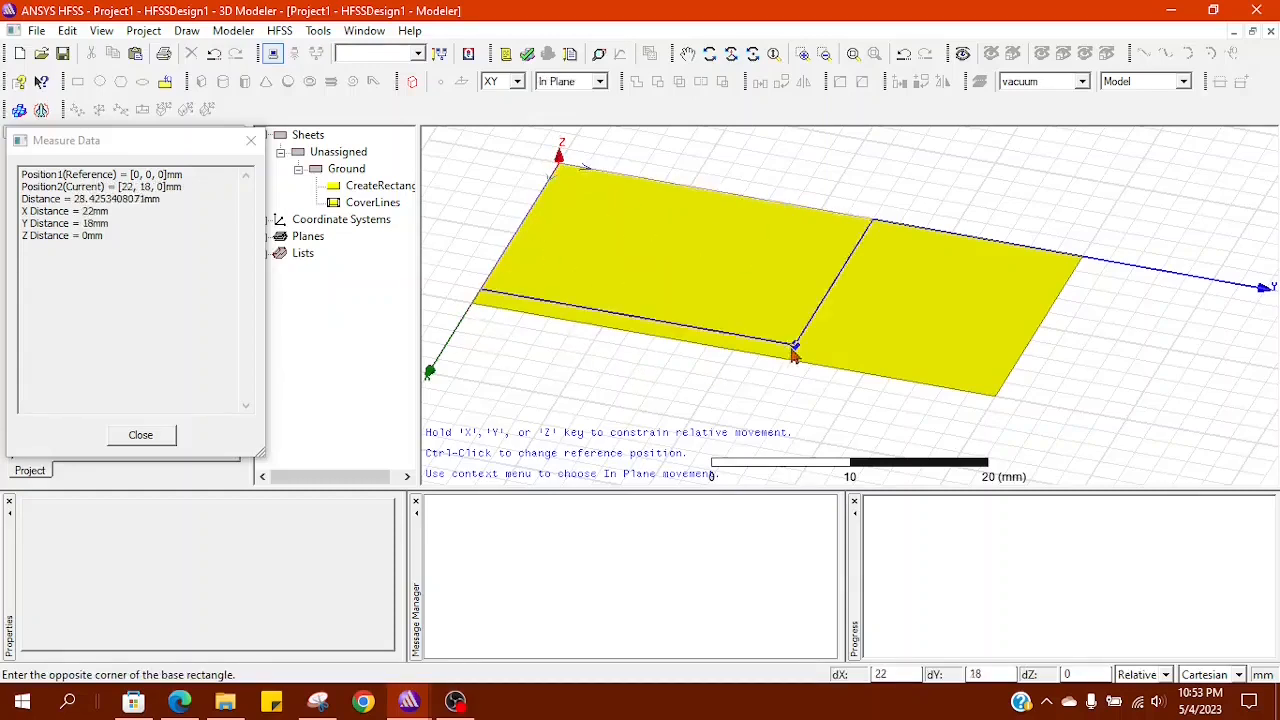
left_click(996, 396)
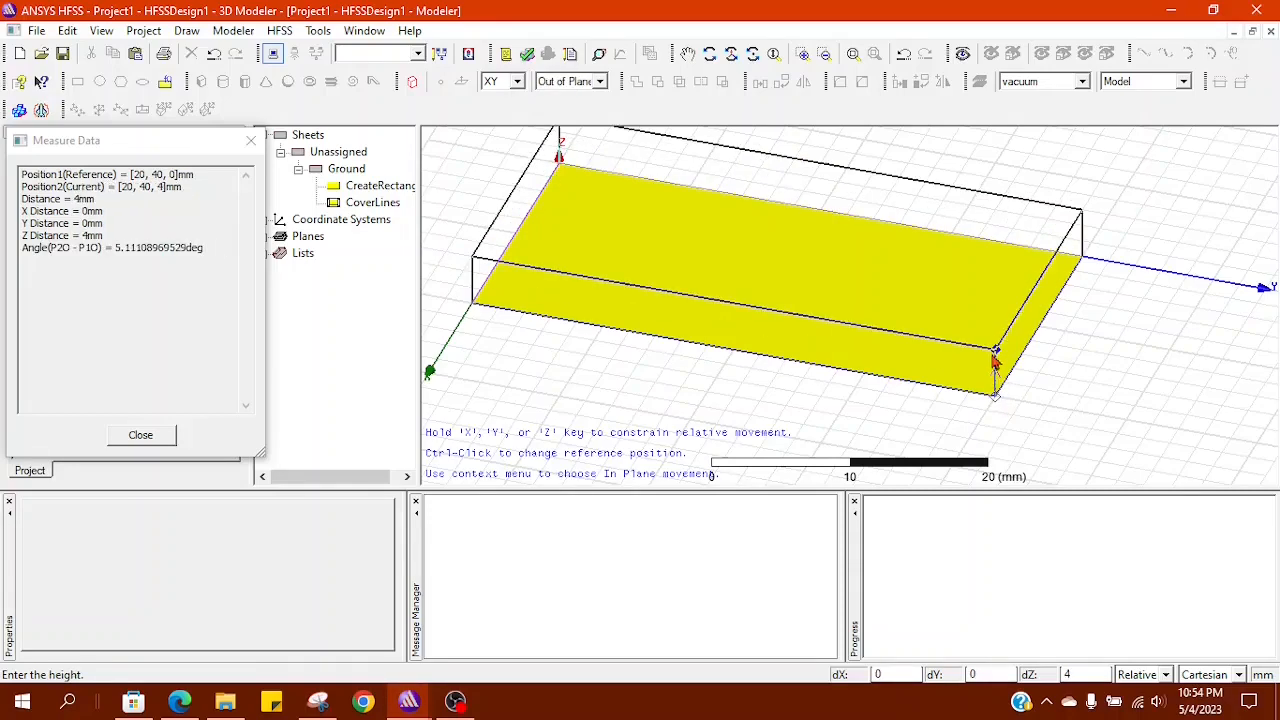
left_click(1000, 374)
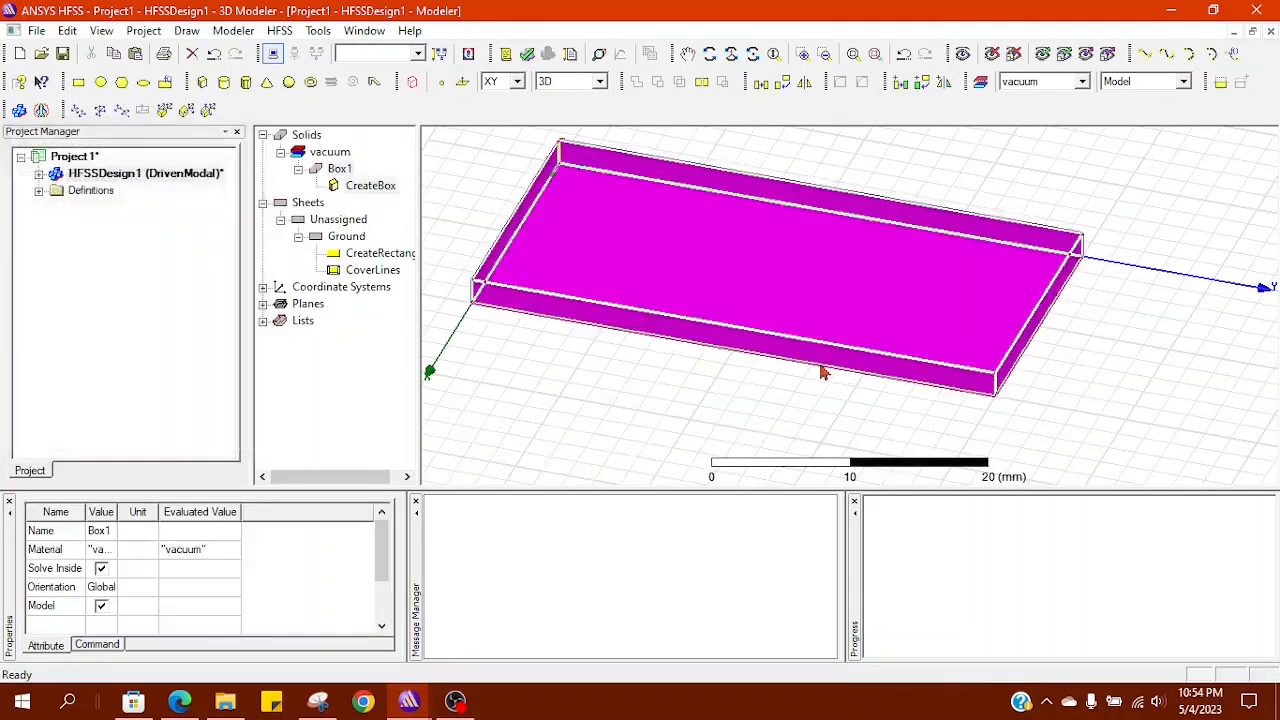
Step: Set the box's ZSize to 1.6 mm
double_click(359, 195)
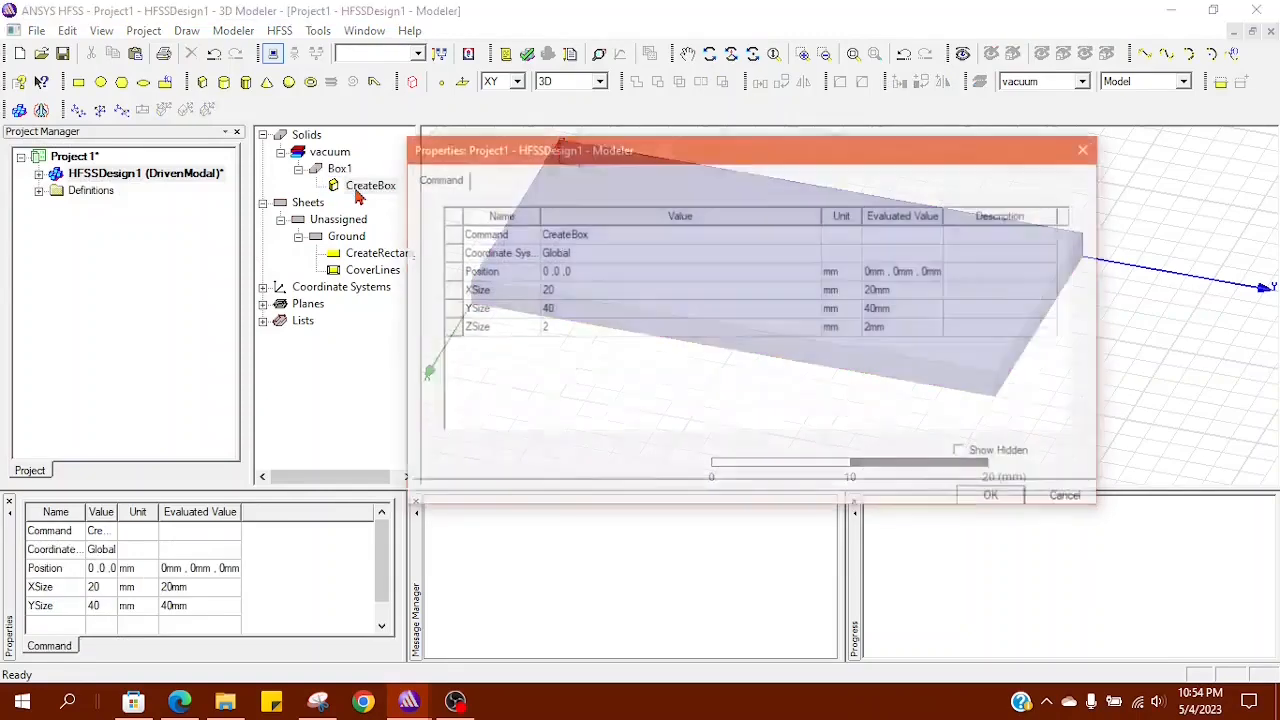
left_click(551, 330)
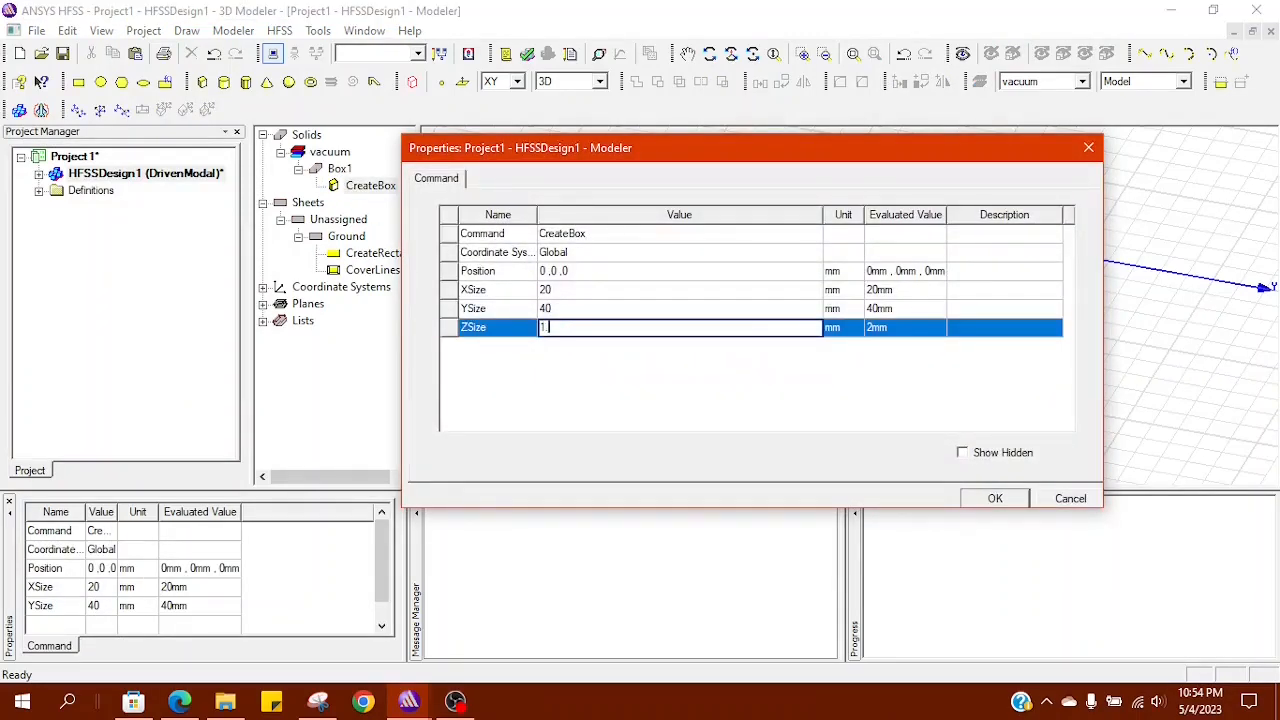
type("1.6")
left_click(1012, 502)
Step: Assign the FR4_epoxy material to the box above the Ground sheet
double_click(338, 154)
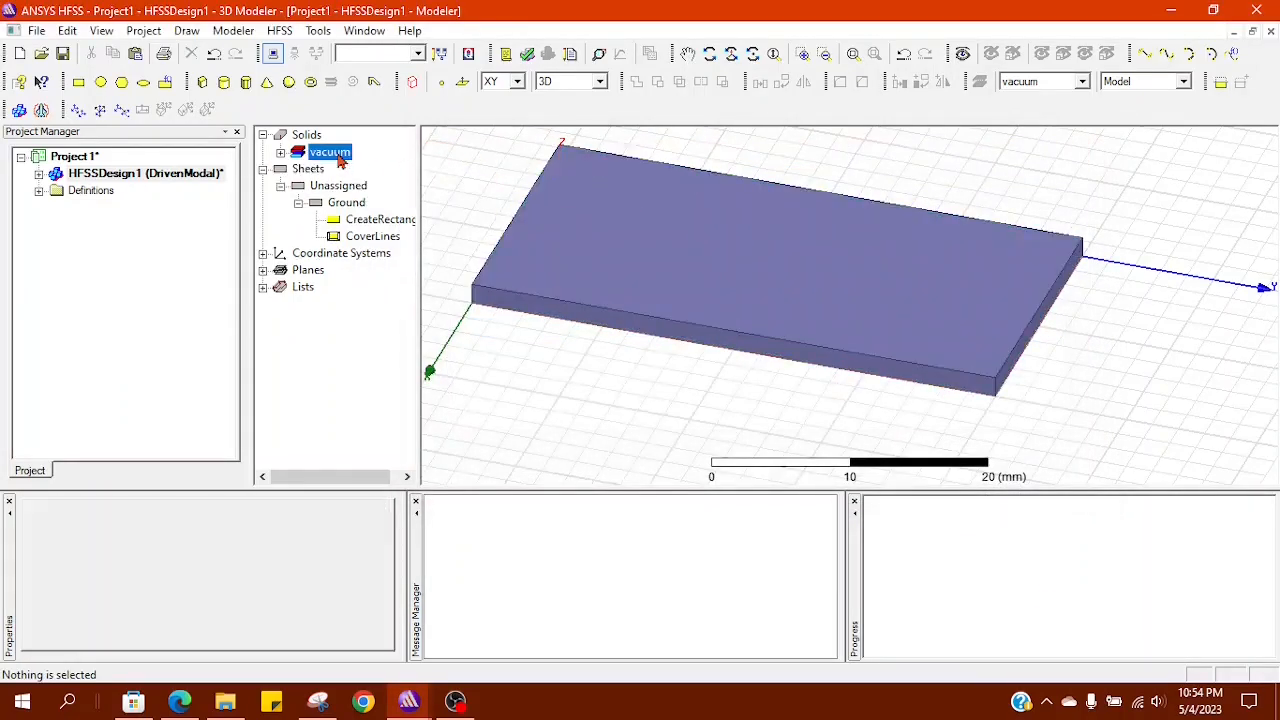
left_click(281, 152)
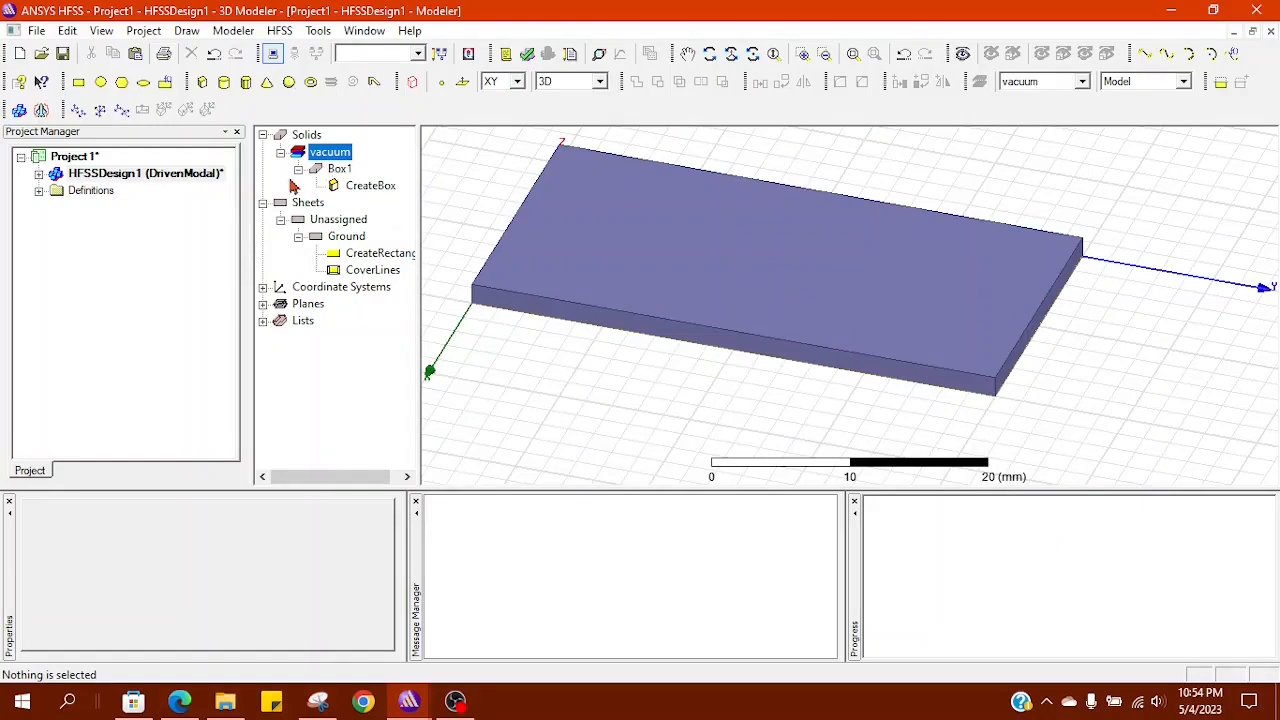
double_click(335, 169)
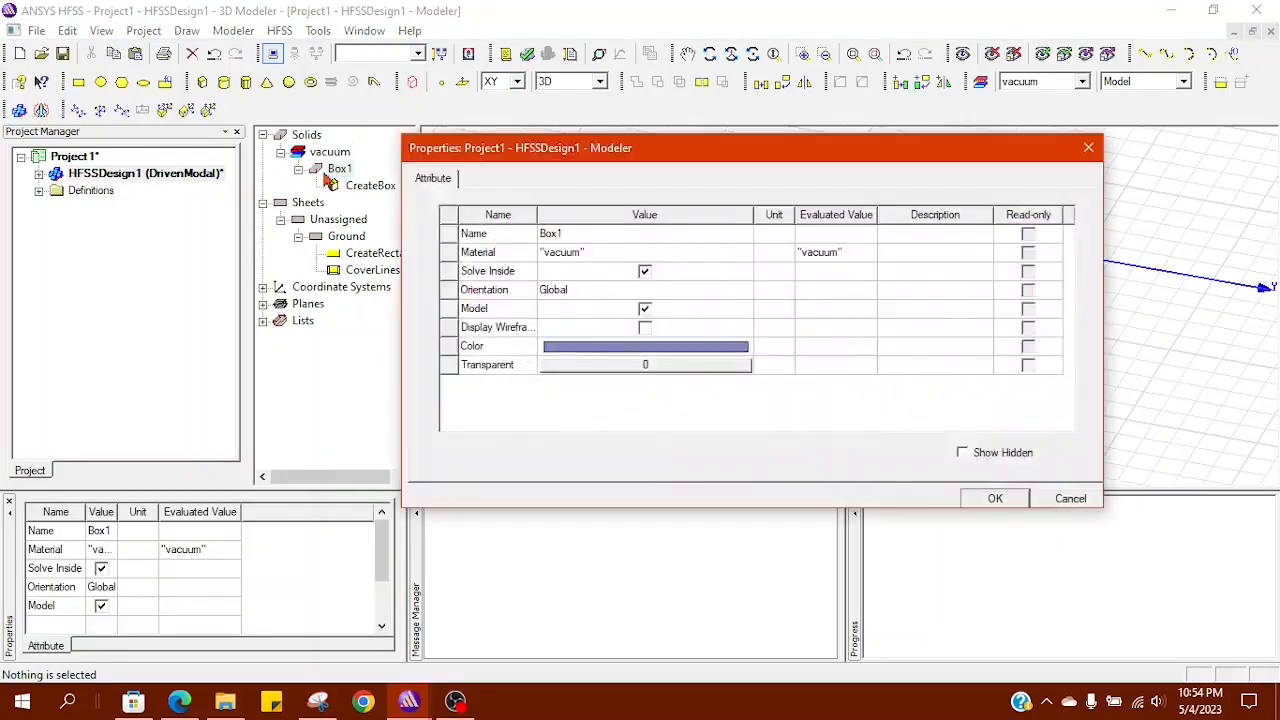
left_click(606, 263)
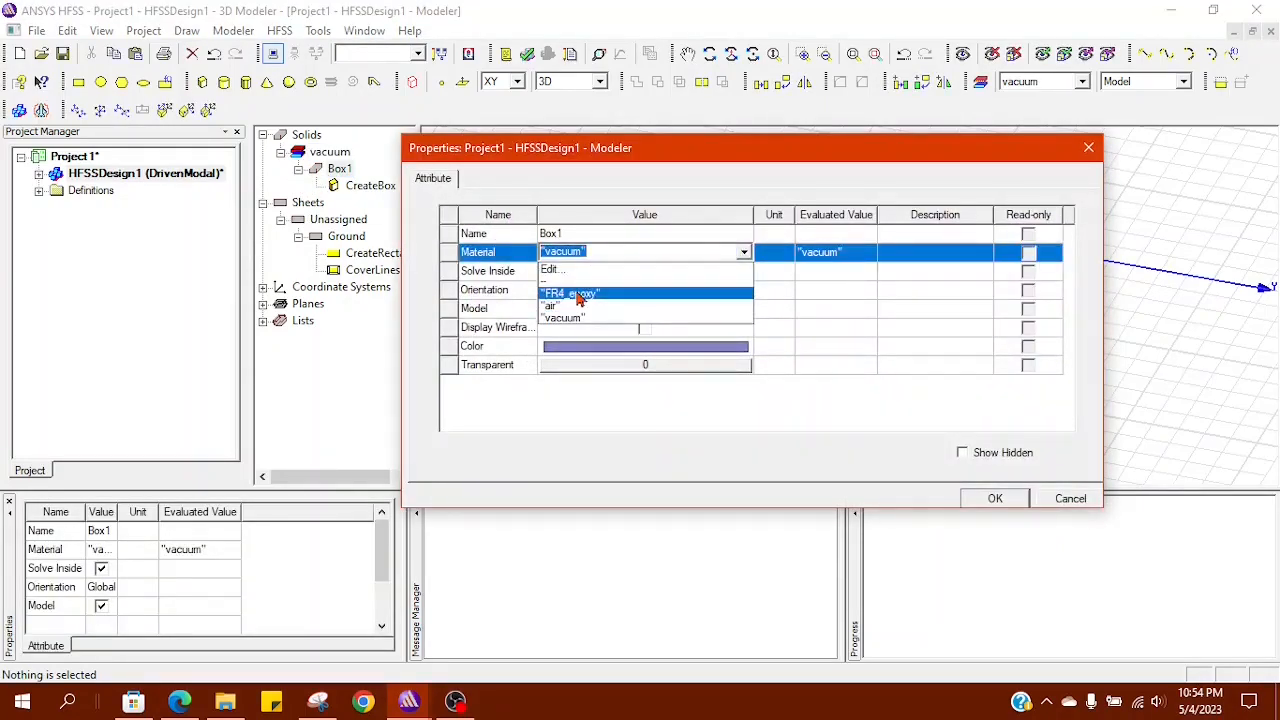
left_click(580, 294)
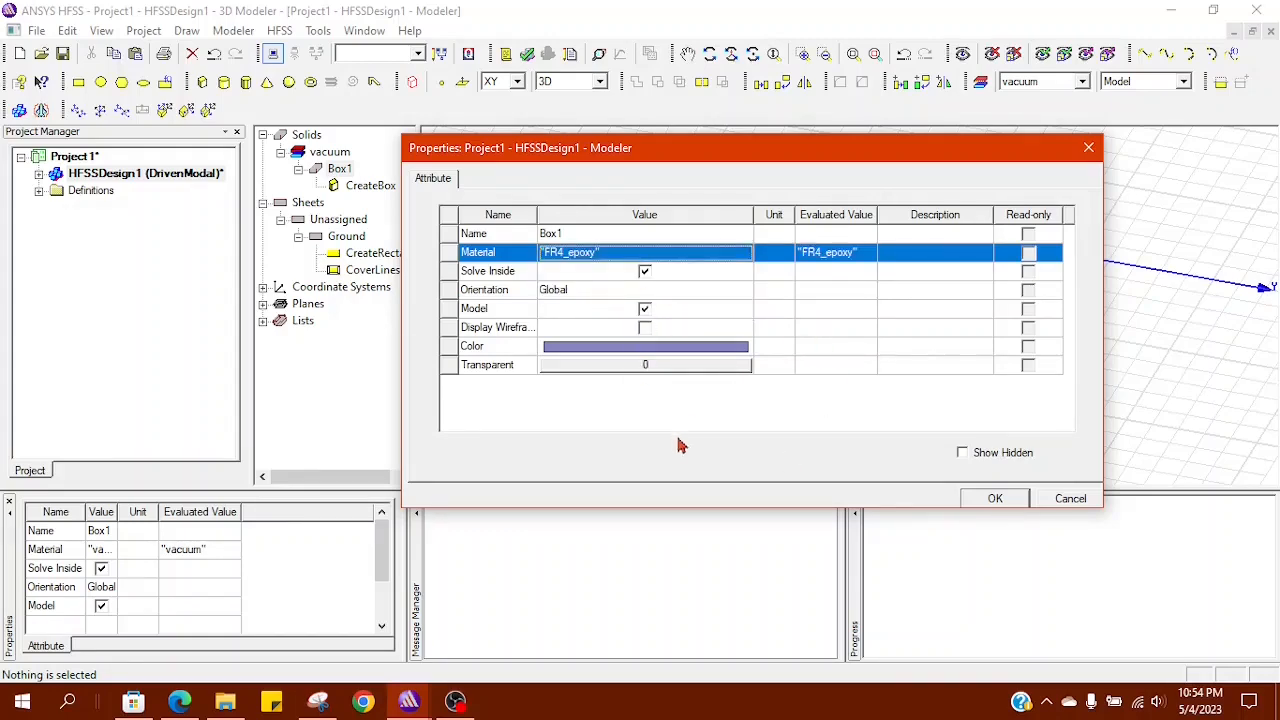
left_click(986, 505)
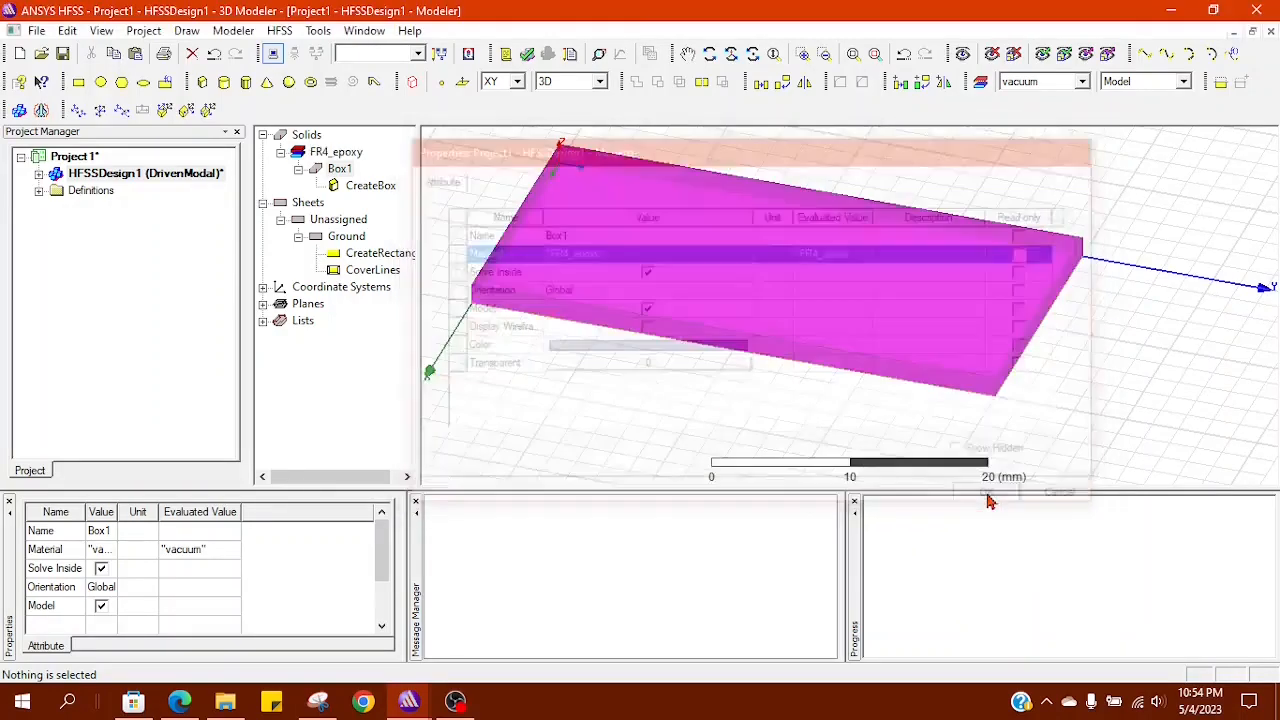
Step: Rename the FR4_epoxy box as Substrate
double_click(338, 168)
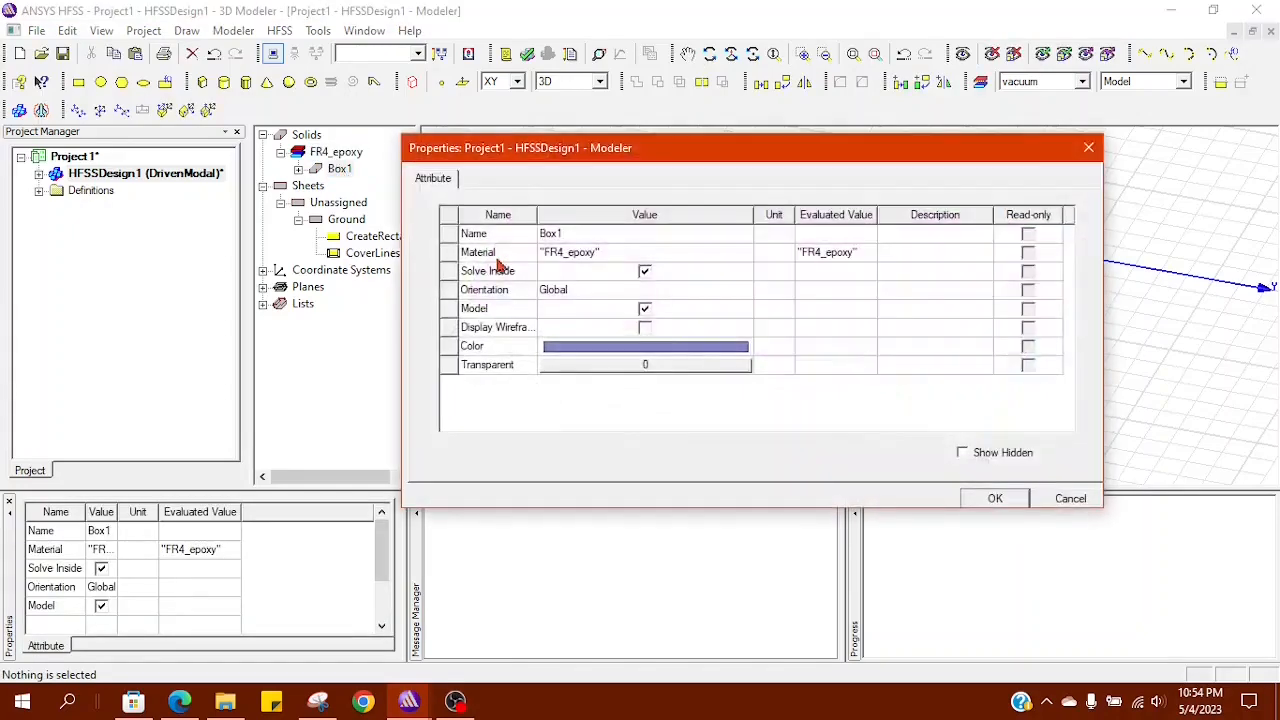
left_click(580, 236)
double_click(580, 236)
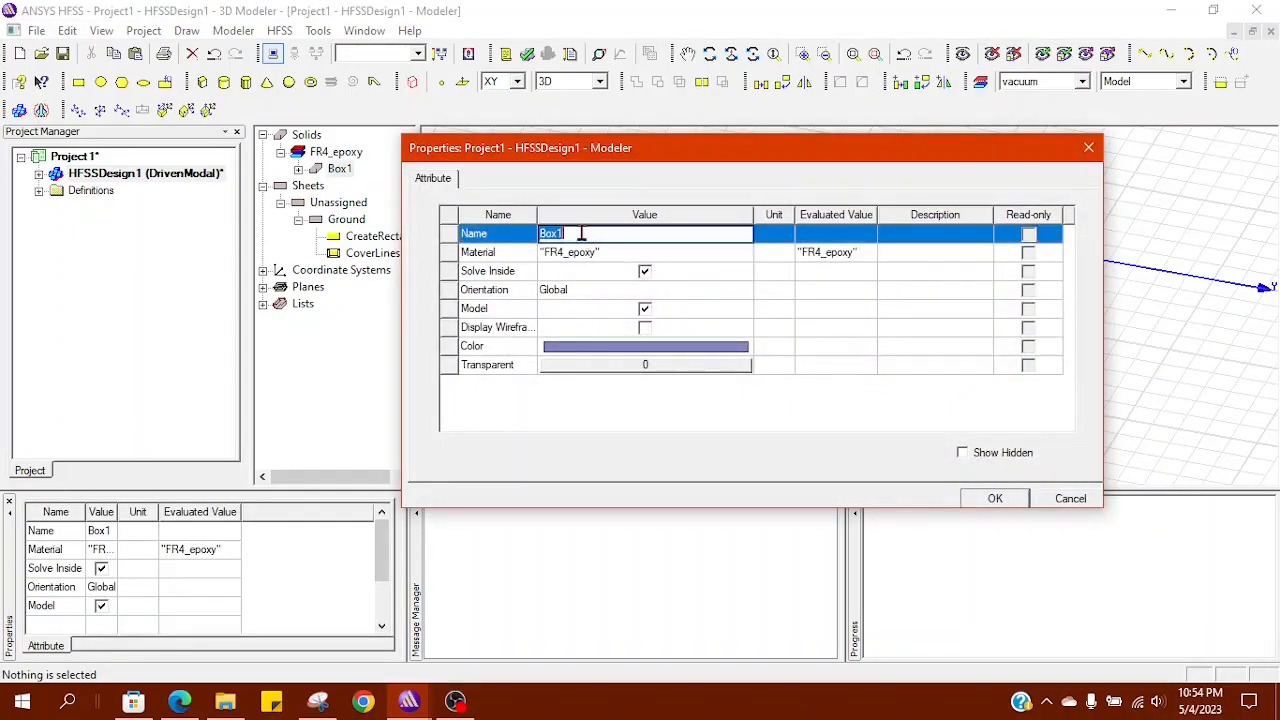
type("Substrate")
key("Return")
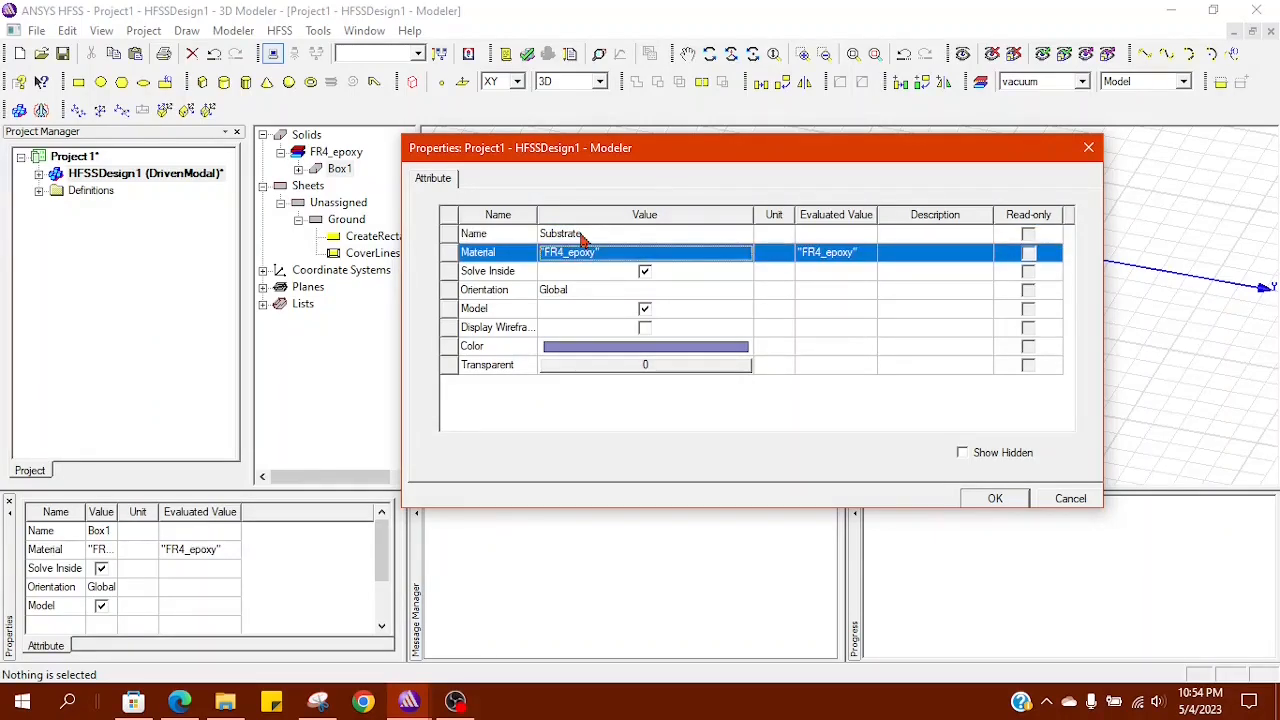
key("Return")
left_click(600, 392)
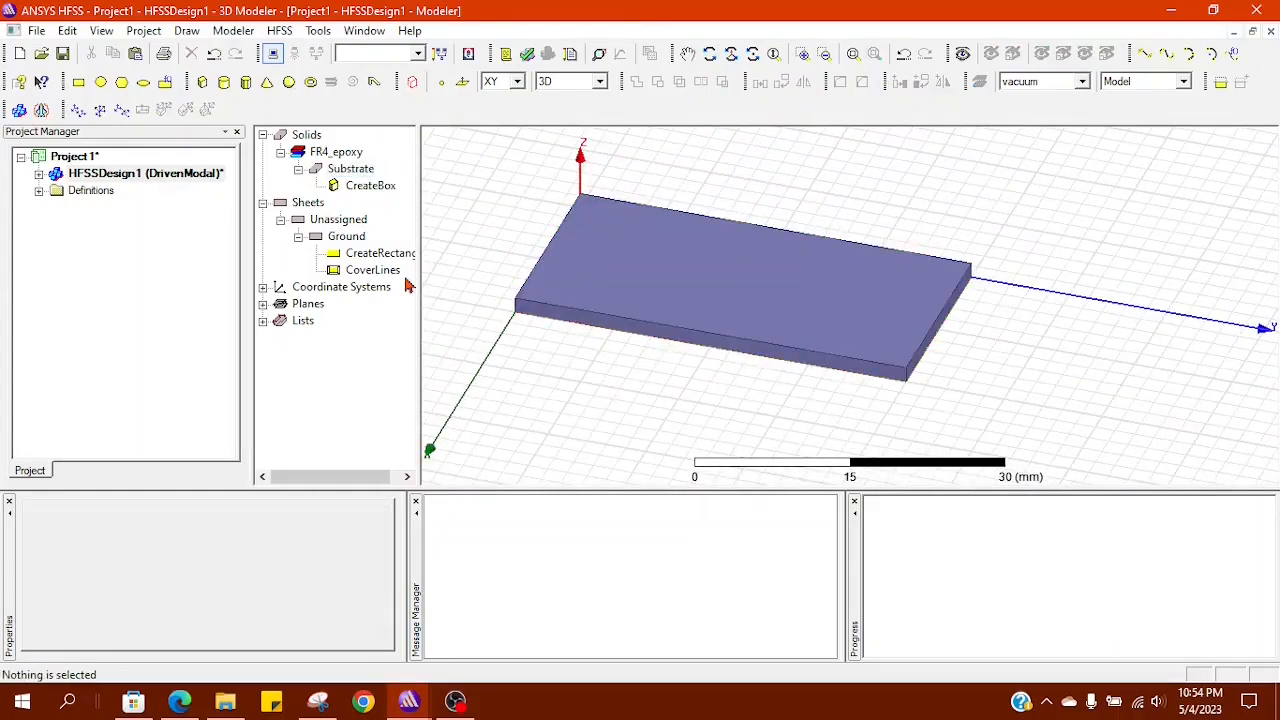
Step: Draw a rectangle about 2 mm wide and 40 mm long on the XY plane, starting at X 10 mm and spanning the substrate's length
left_click(76, 83)
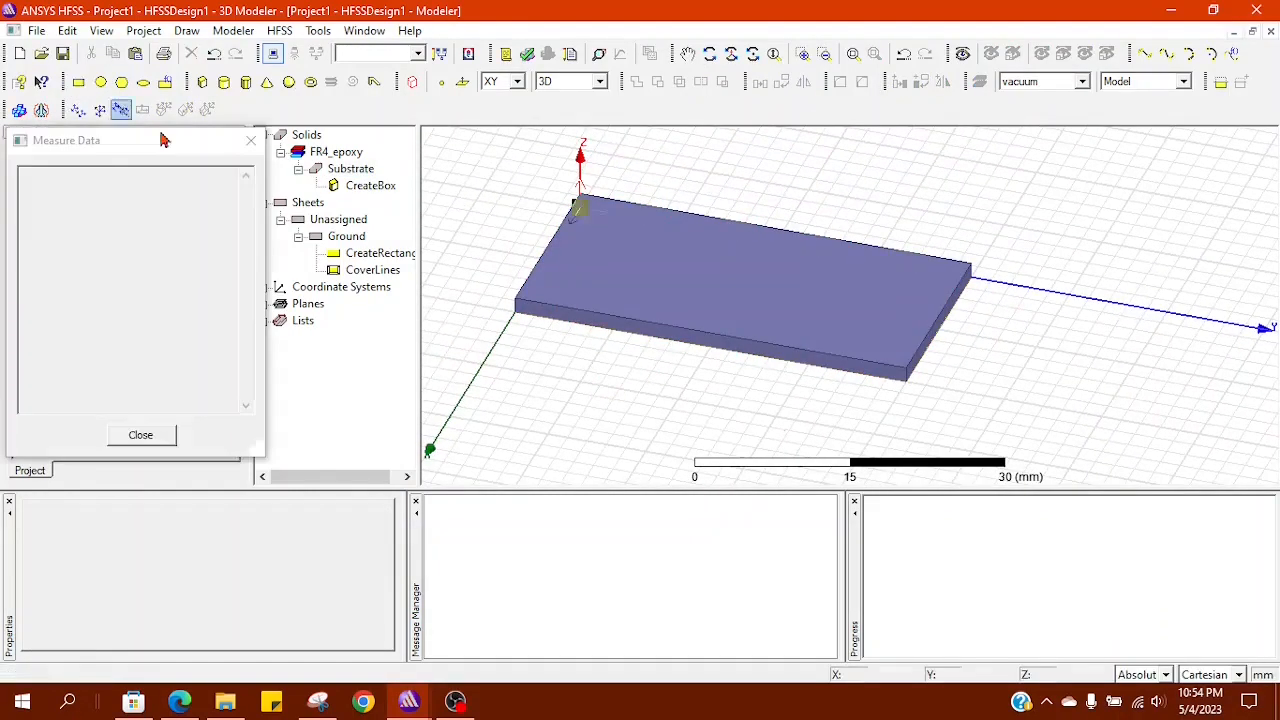
scroll(513, 342, "up", 5)
scroll(612, 174, "down", 5)
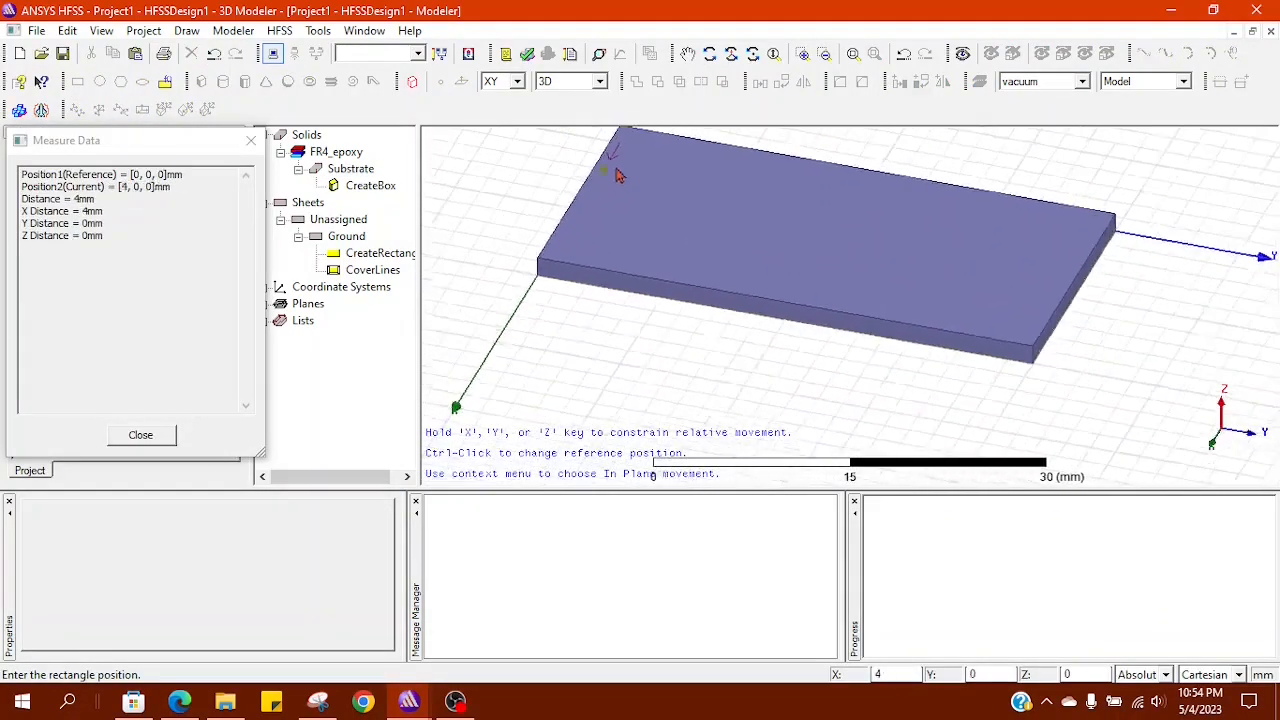
scroll(520, 310, "up", 1)
middle_click_drag(529, 323, 563, 475)
middle_click_drag(606, 389, 606, 251)
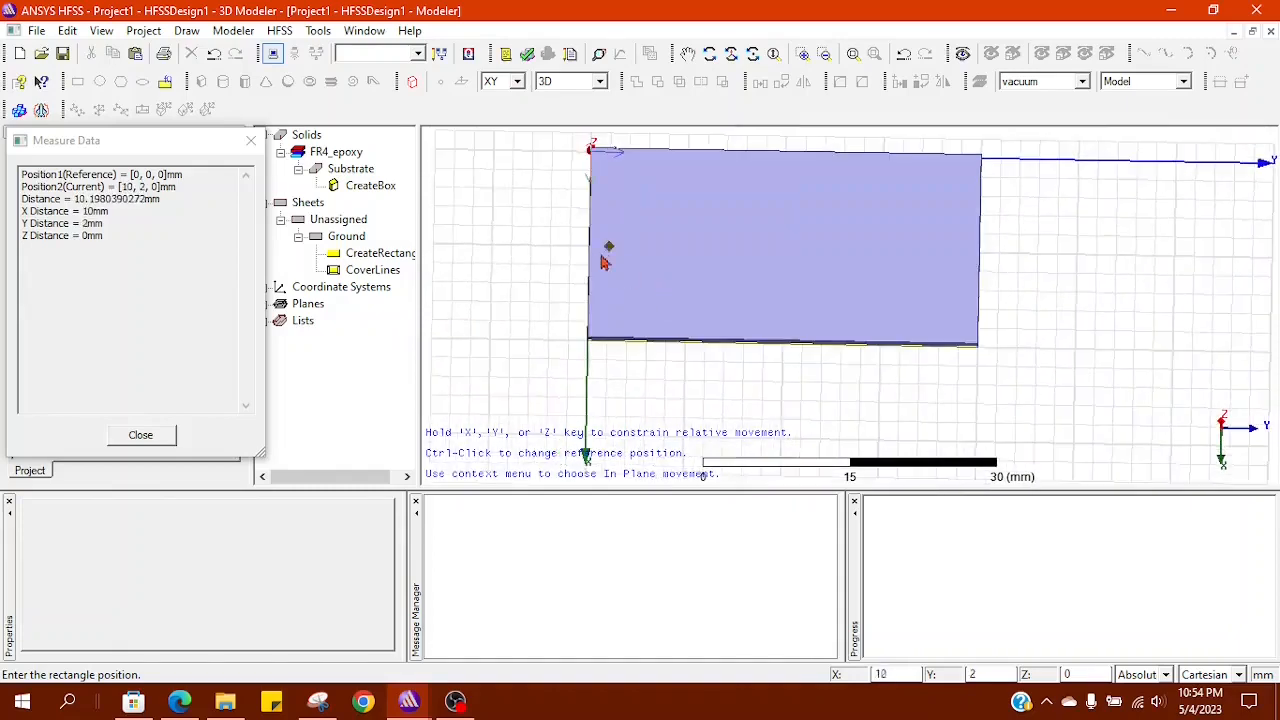
left_click(589, 247)
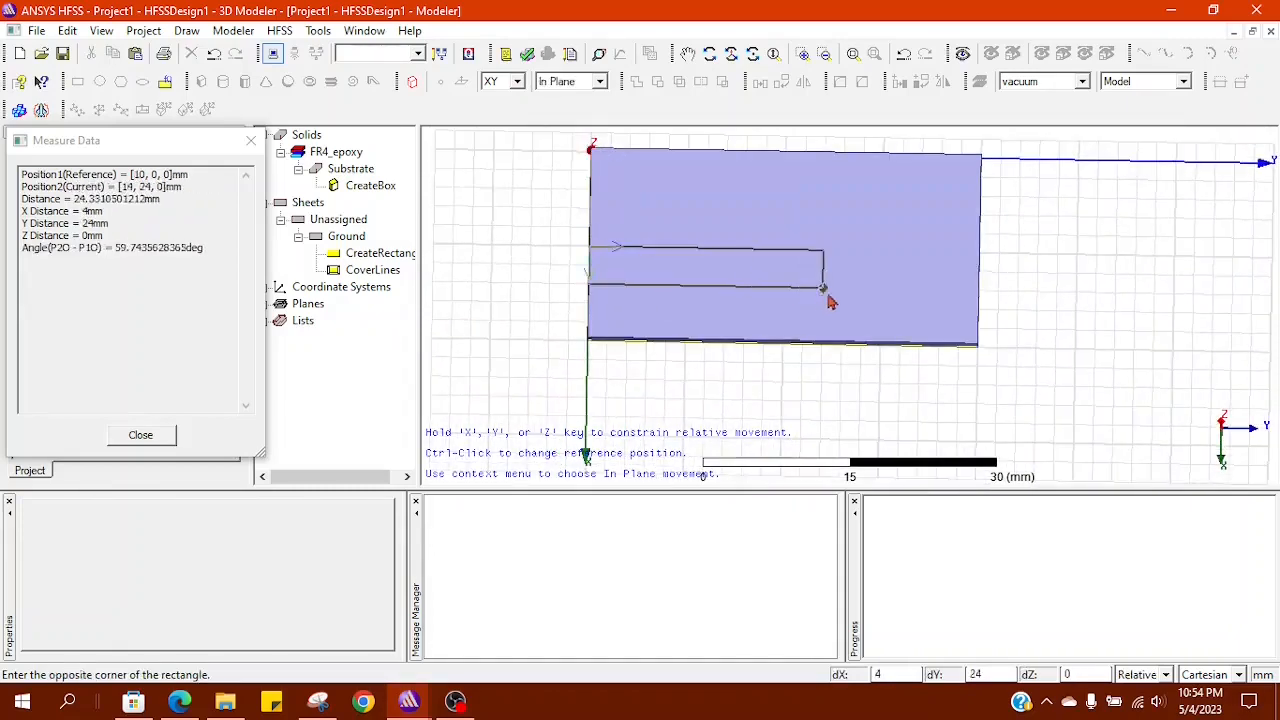
left_click(980, 271)
left_click(688, 273)
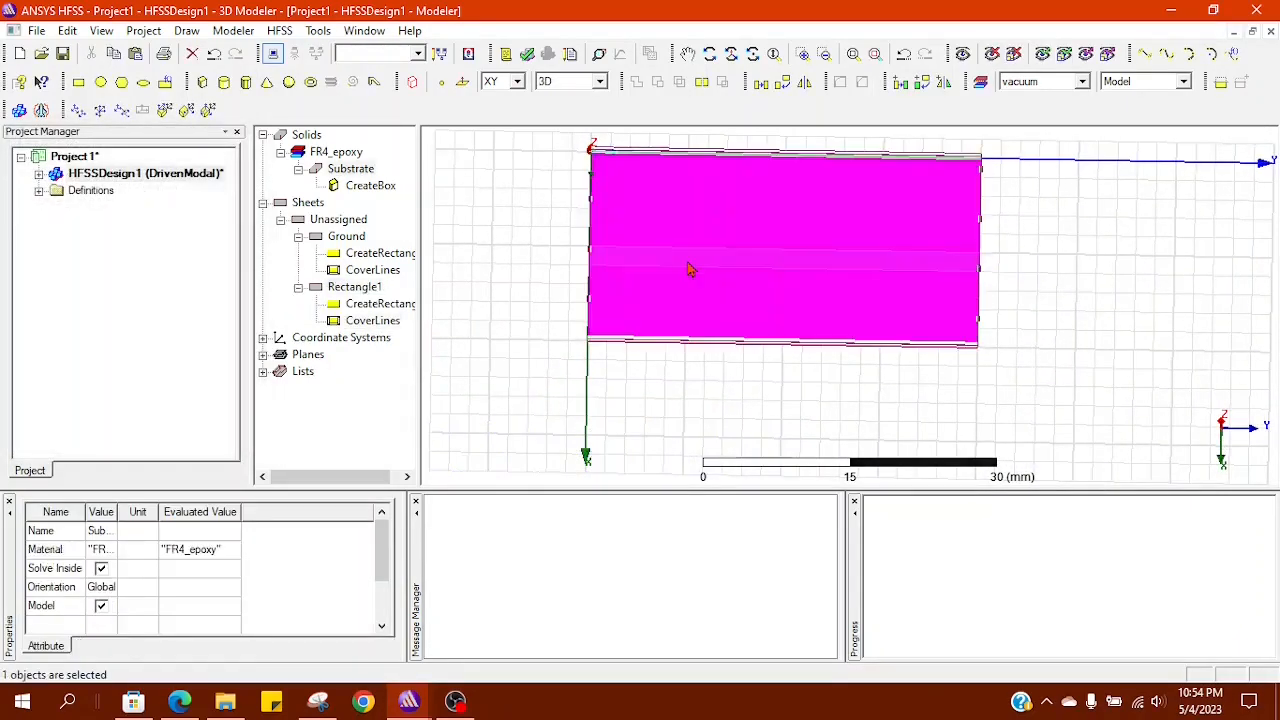
left_click(487, 238)
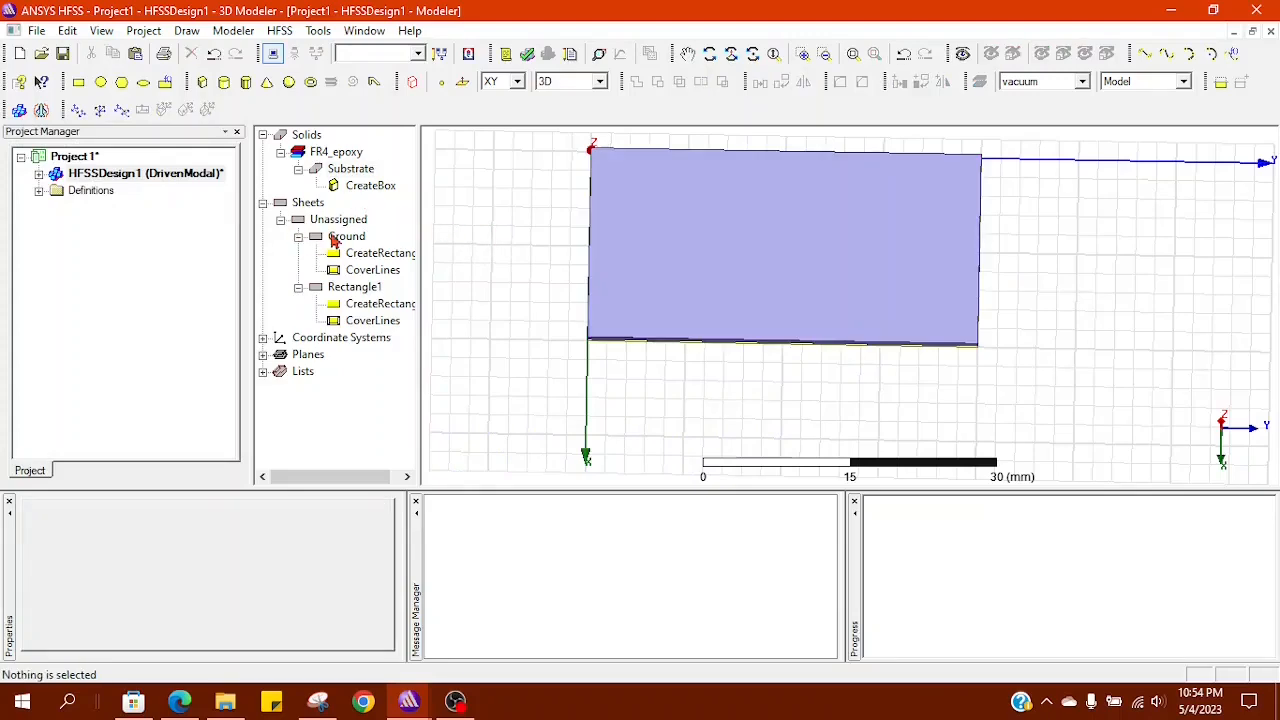
Step: Rename the new strip rectangle as Line and set its color to yellow
double_click(358, 288)
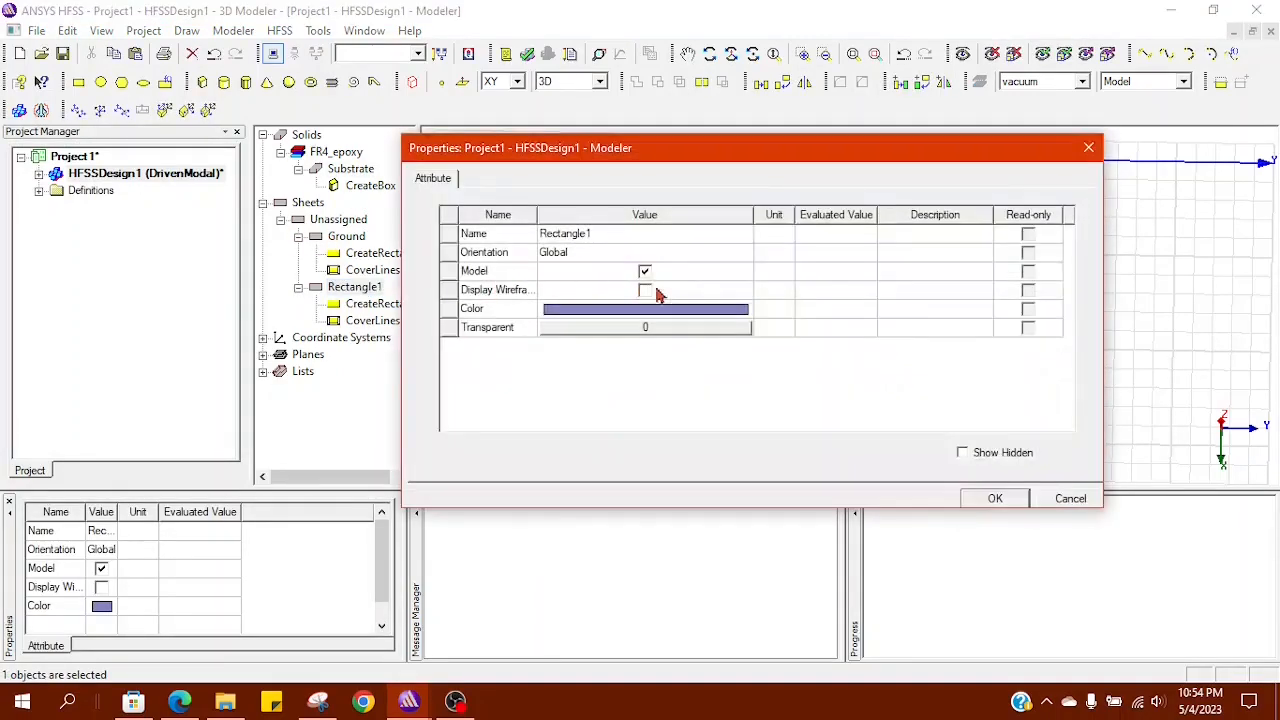
left_click(585, 233)
left_click(586, 233)
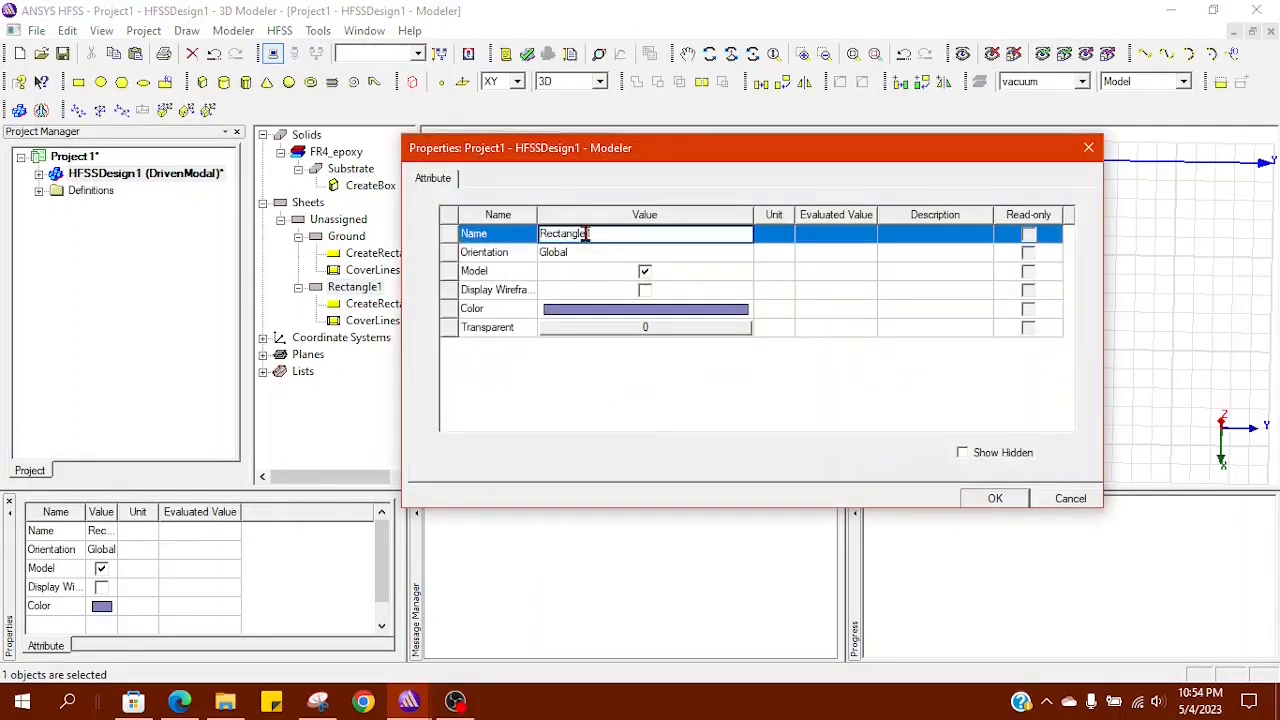
double_click(592, 234)
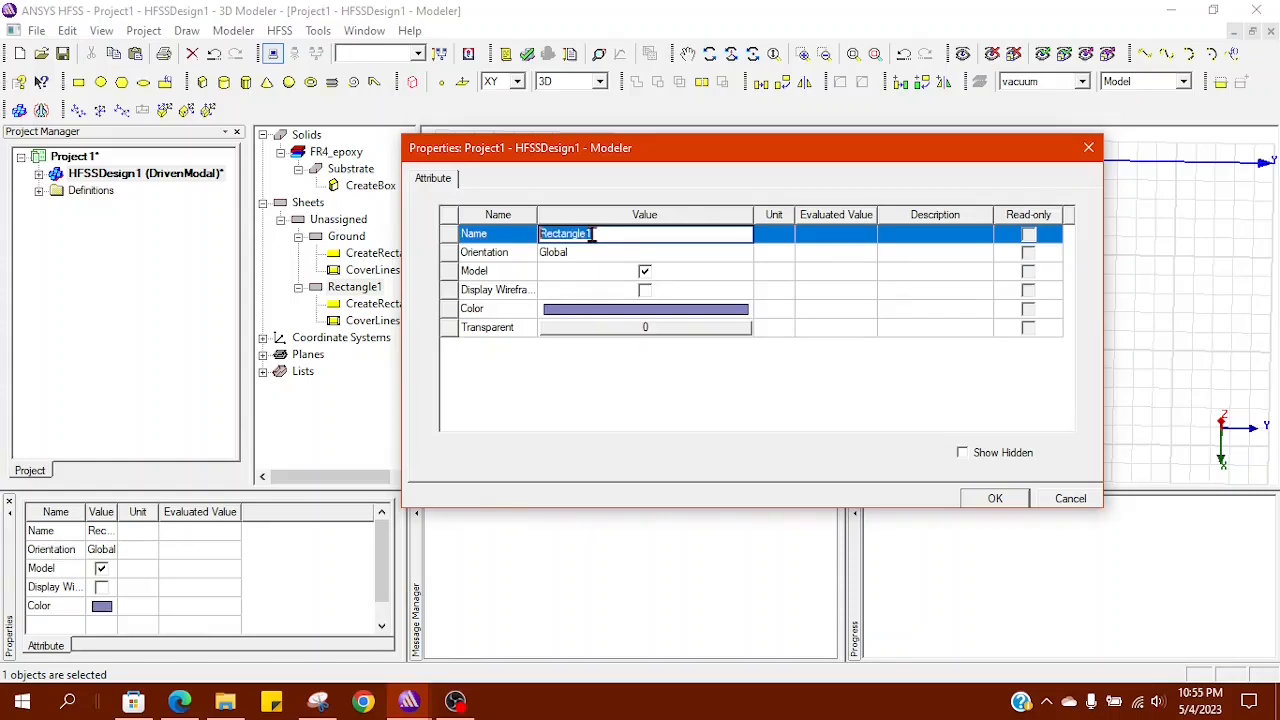
type("L")
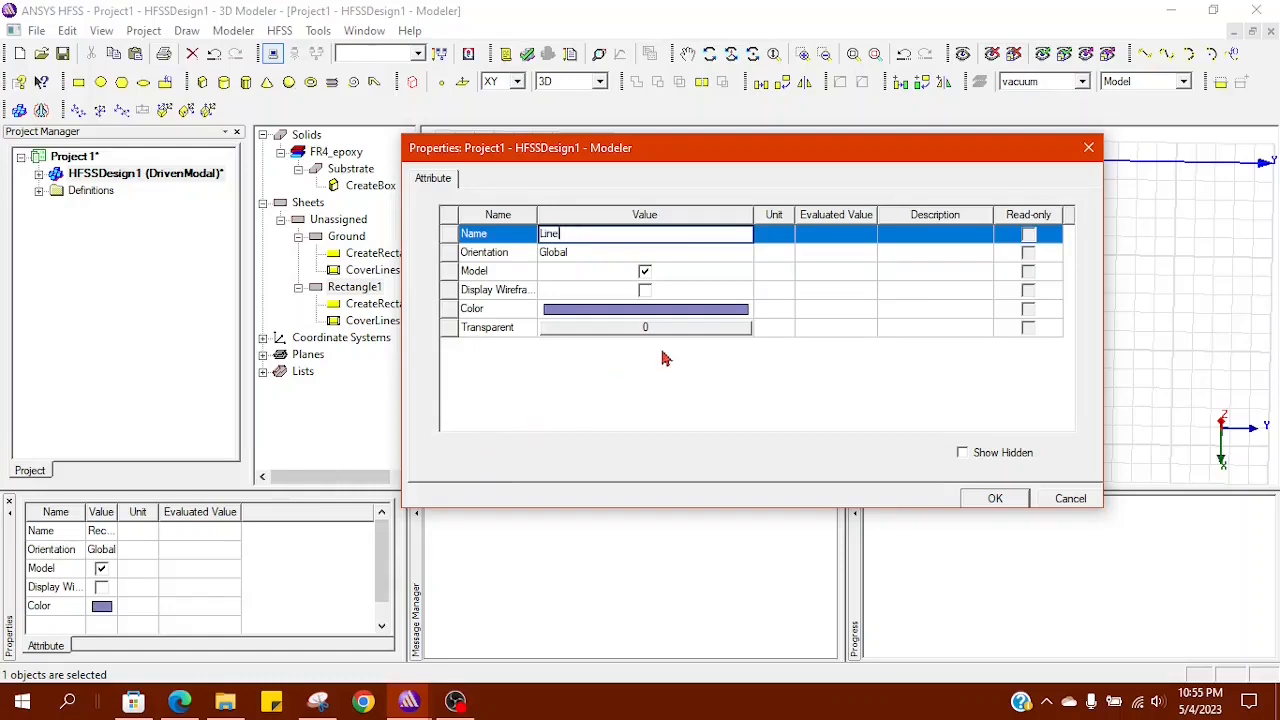
type("ine")
left_click(650, 311)
left_click(585, 247)
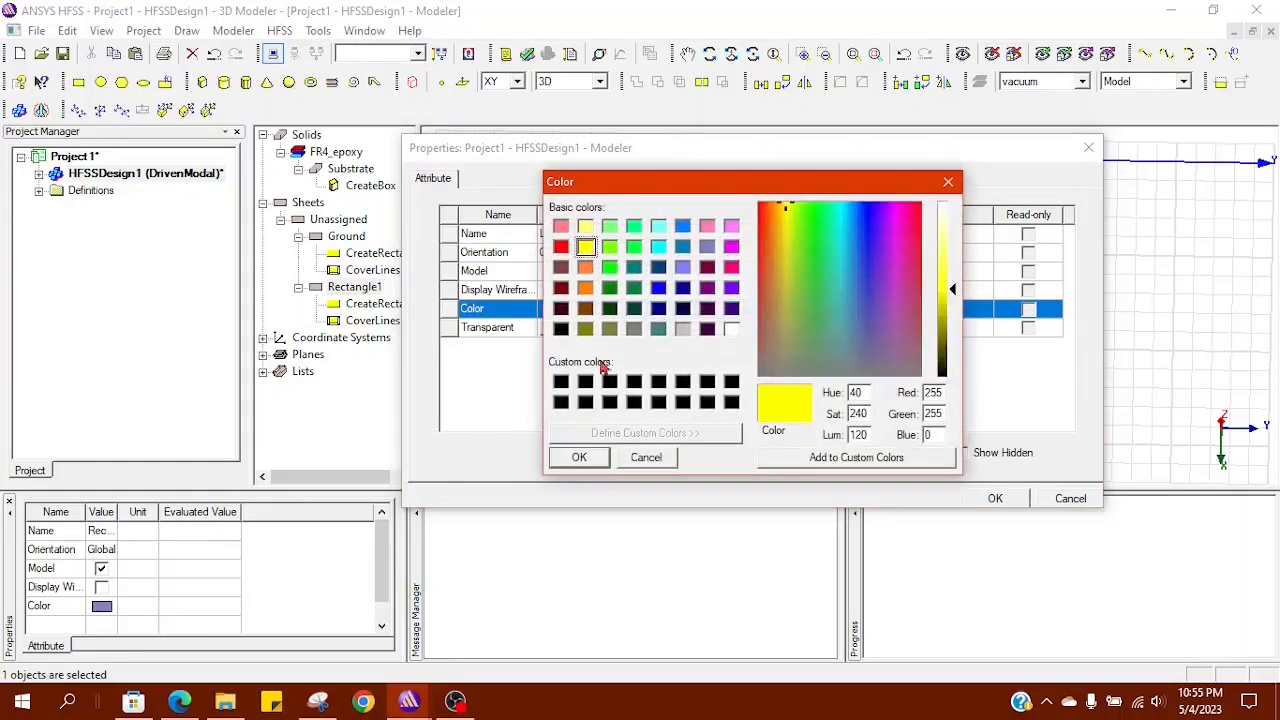
left_click(581, 460)
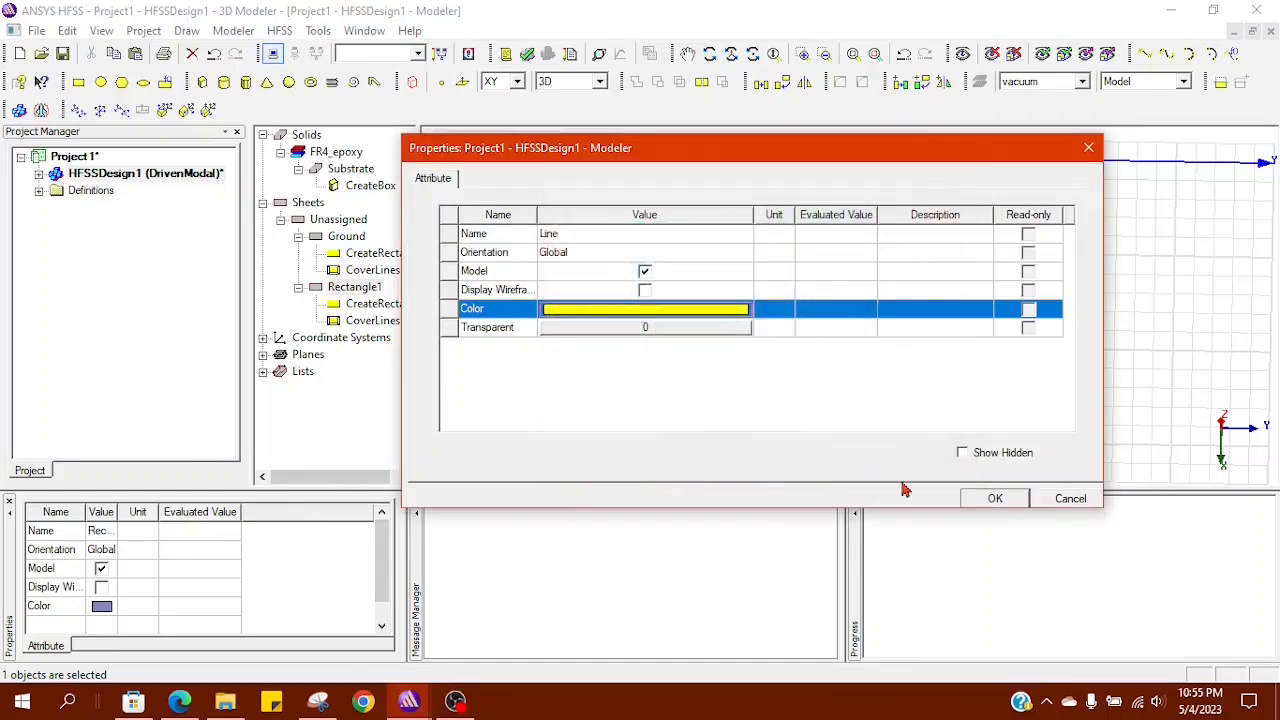
left_click(984, 501)
Step: Set the Line rectangle's XSize to 3 mm and its position to X 10-1.5, Y 0, Z 1.6 mm
double_click(371, 303)
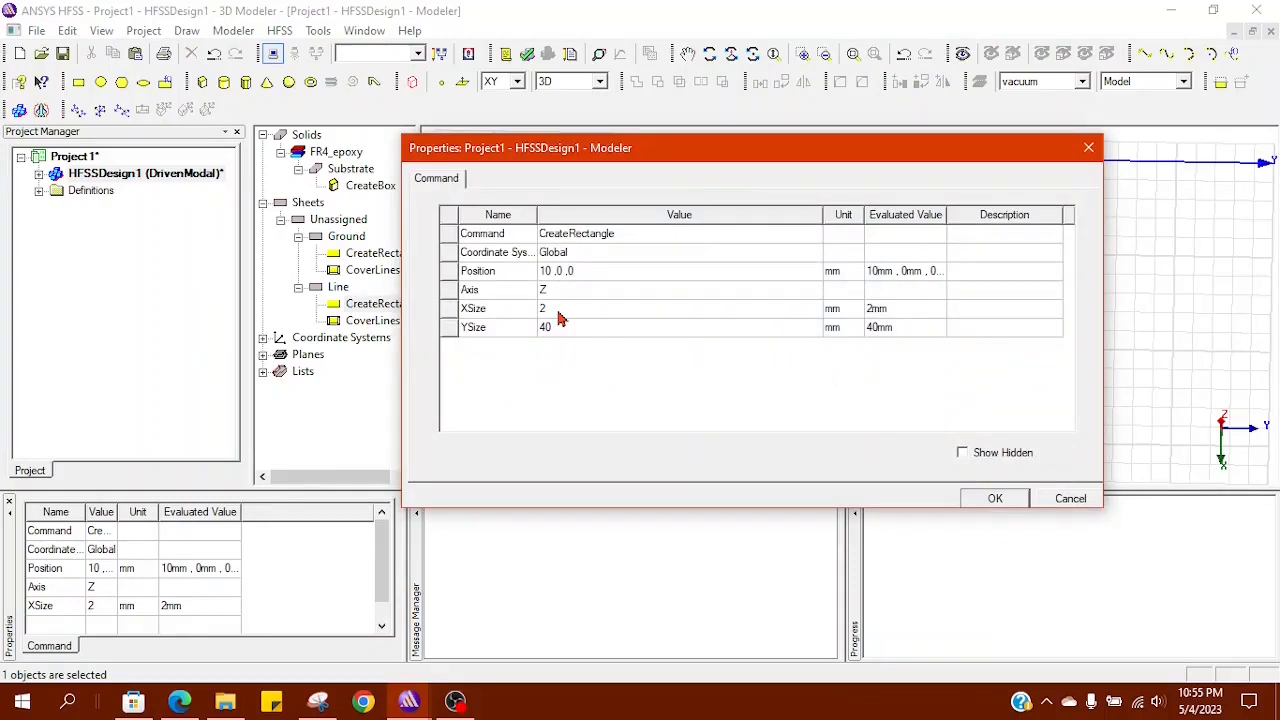
left_click(557, 310)
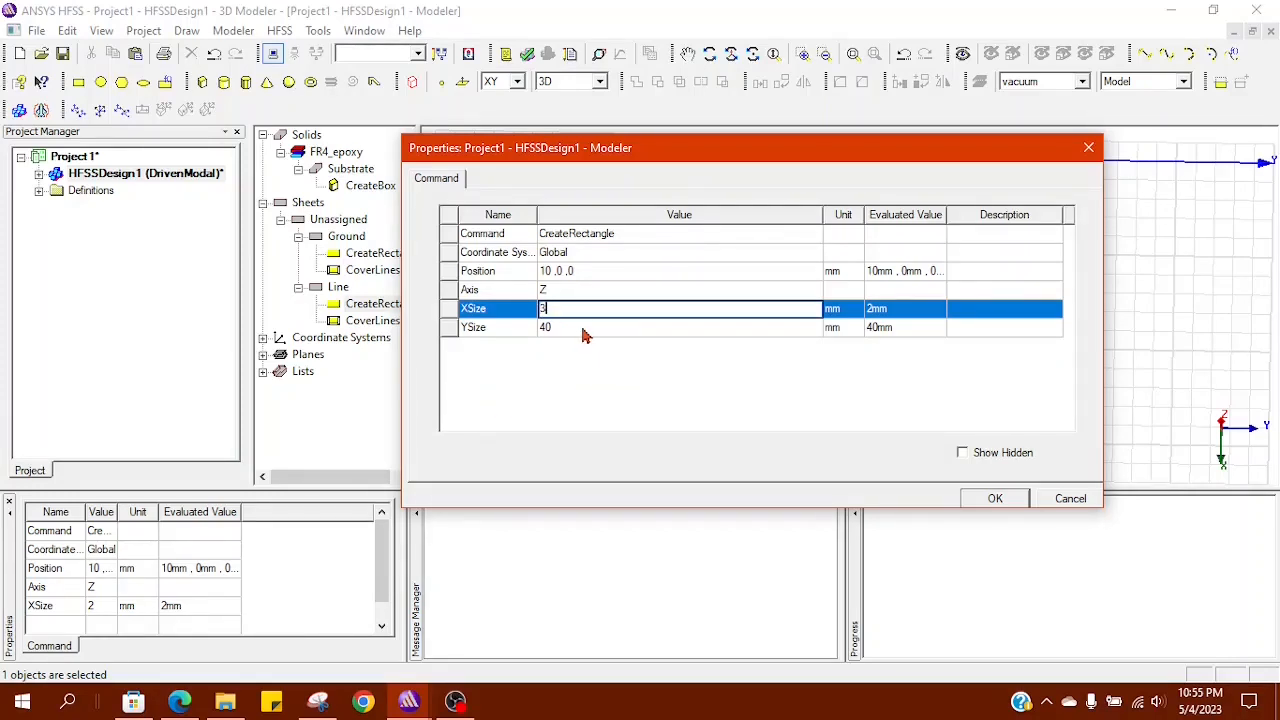
left_click(546, 279)
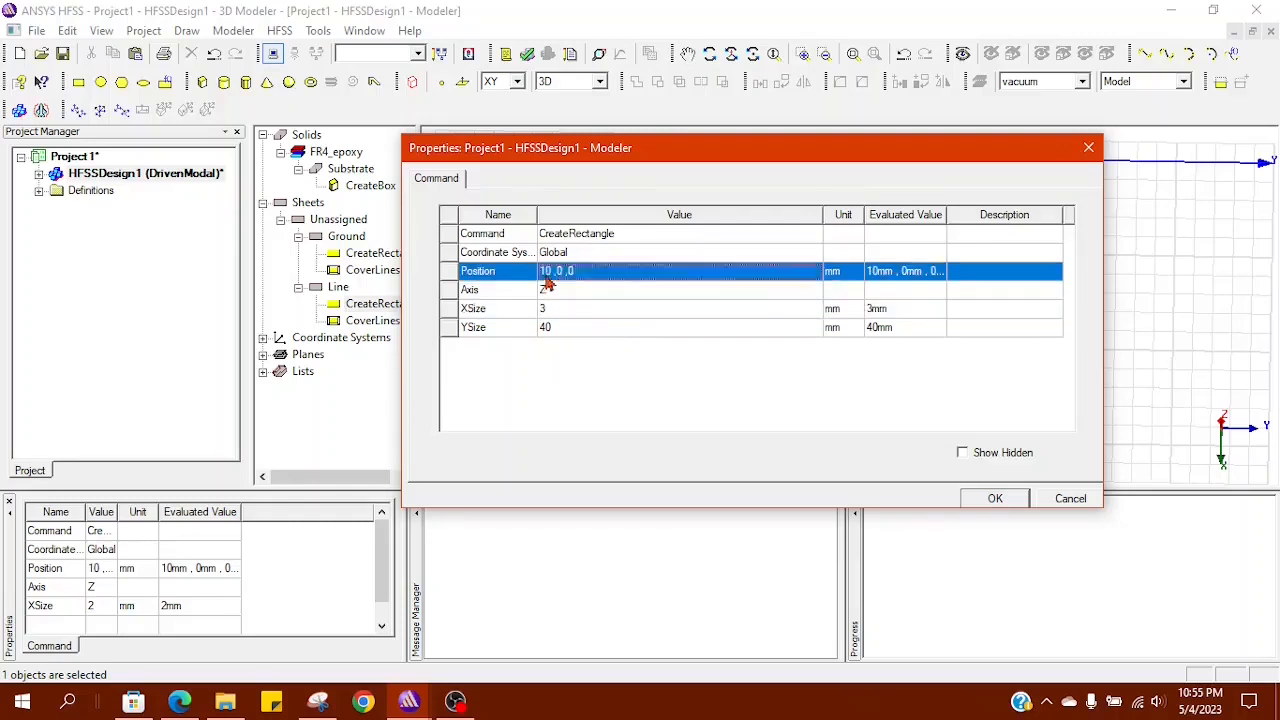
left_click(558, 277)
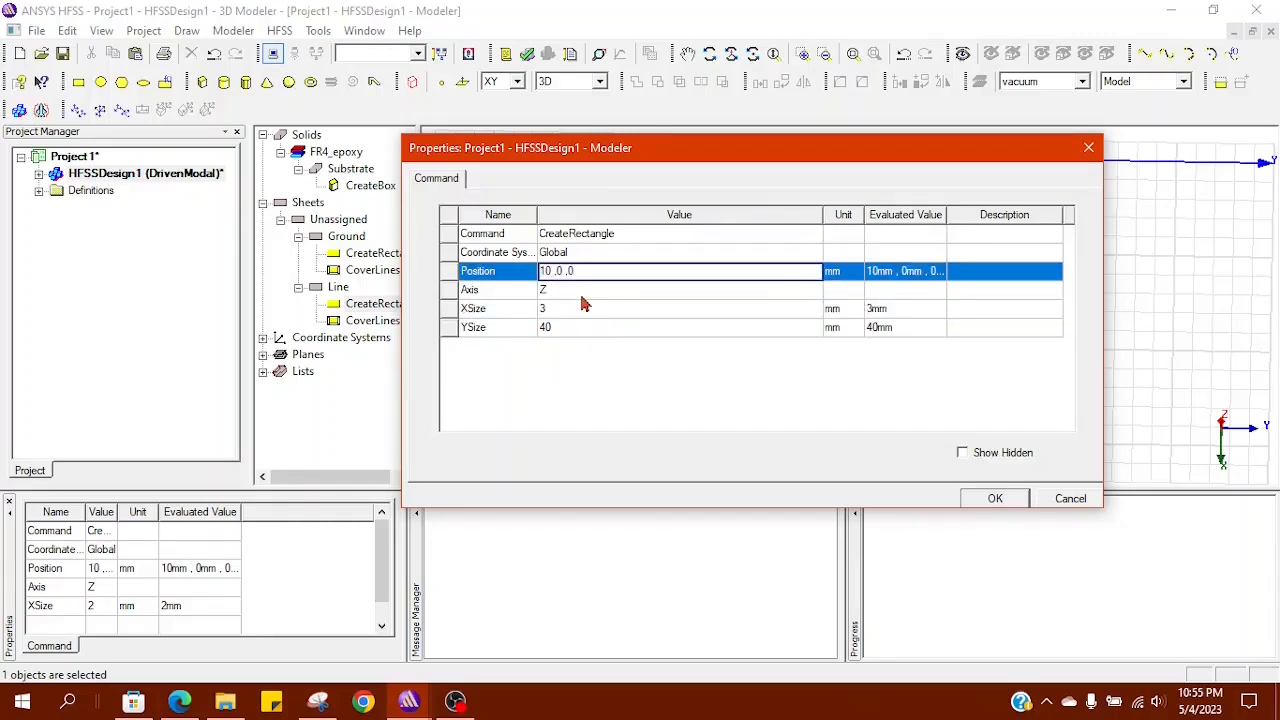
type("-1.5")
left_click(995, 499)
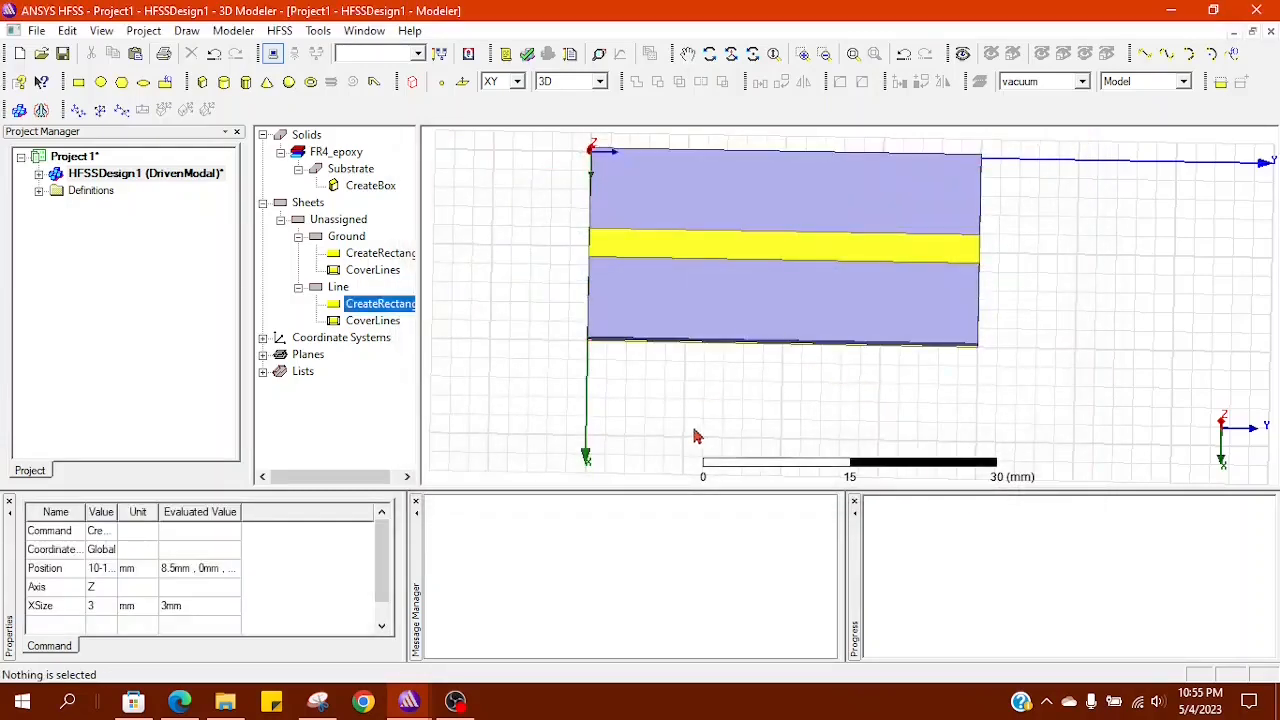
Step: Assign one Perfect E boundary to both the Ground and Line sheets with the default settings
scroll(823, 377, "down", 2)
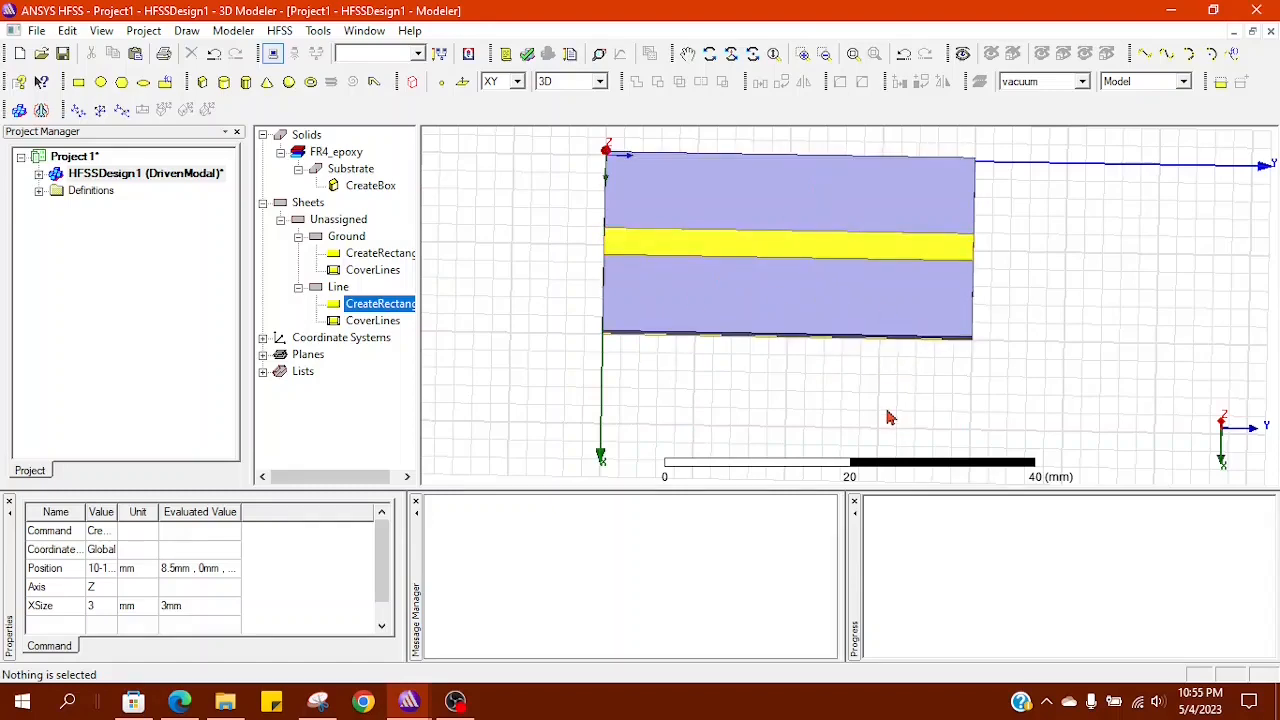
mouse_move(880, 374)
left_mouse_down("alt")
mouse_move(880, 343)
mouse_move(877, 389)
left_mouse_up("alt")
left_click(831, 295)
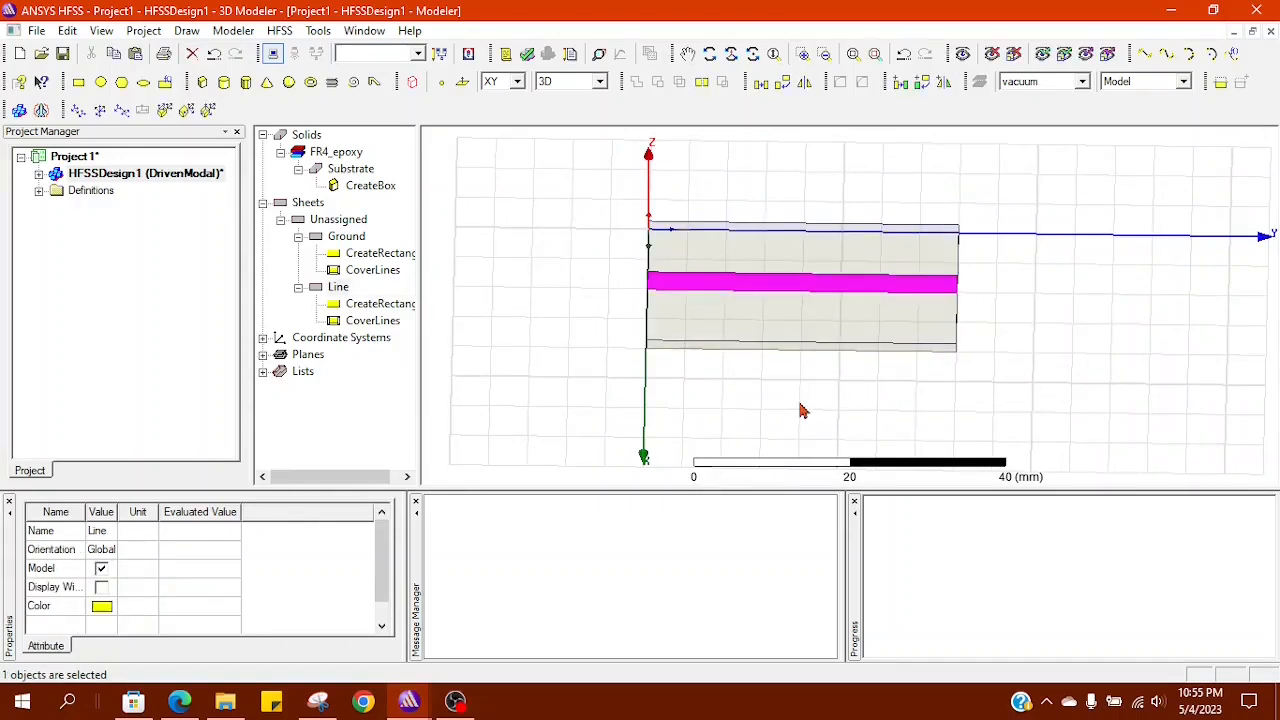
left_click(338, 287)
left_click(346, 236, "ctrl")
right_click(348, 236)
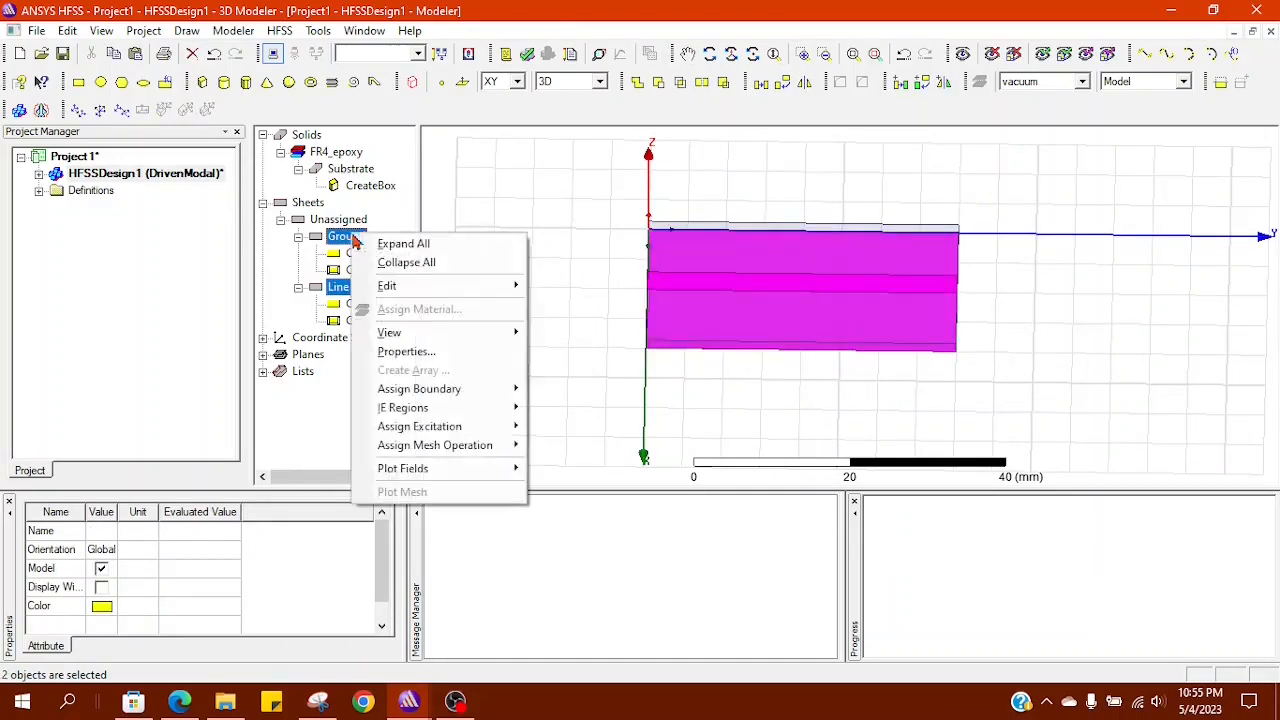
mouse_move(516, 391)
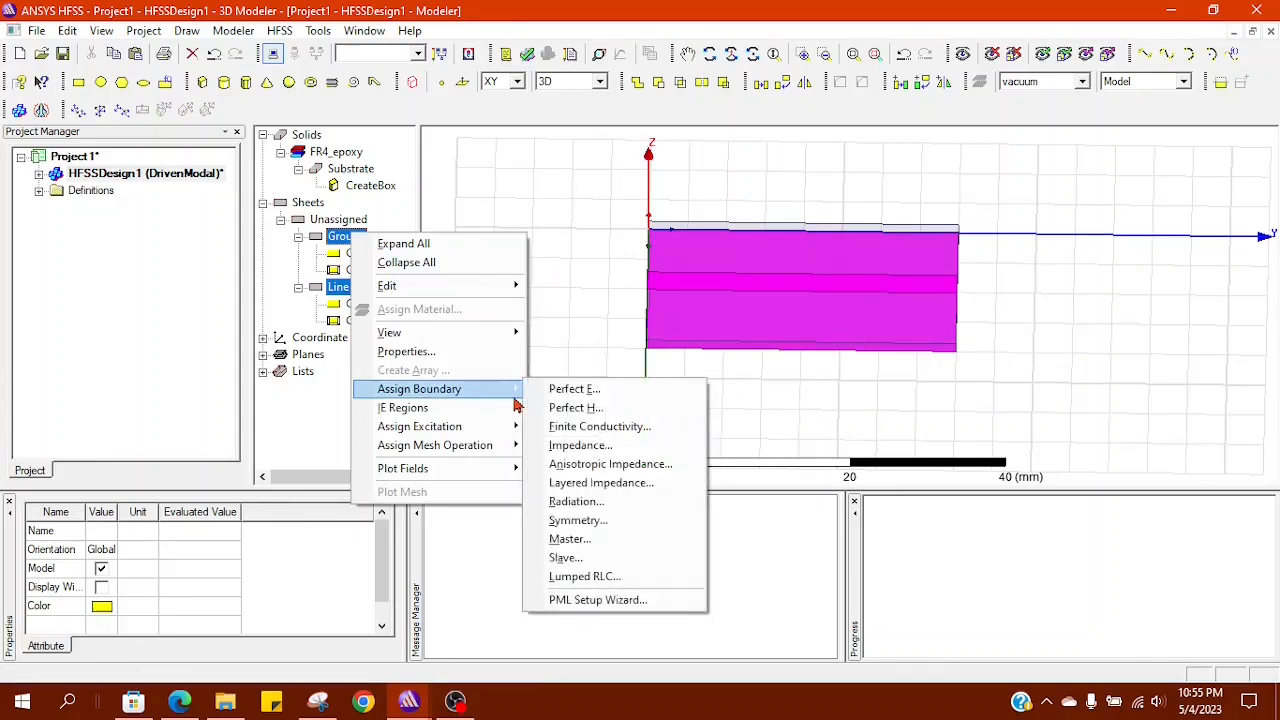
left_click(567, 396)
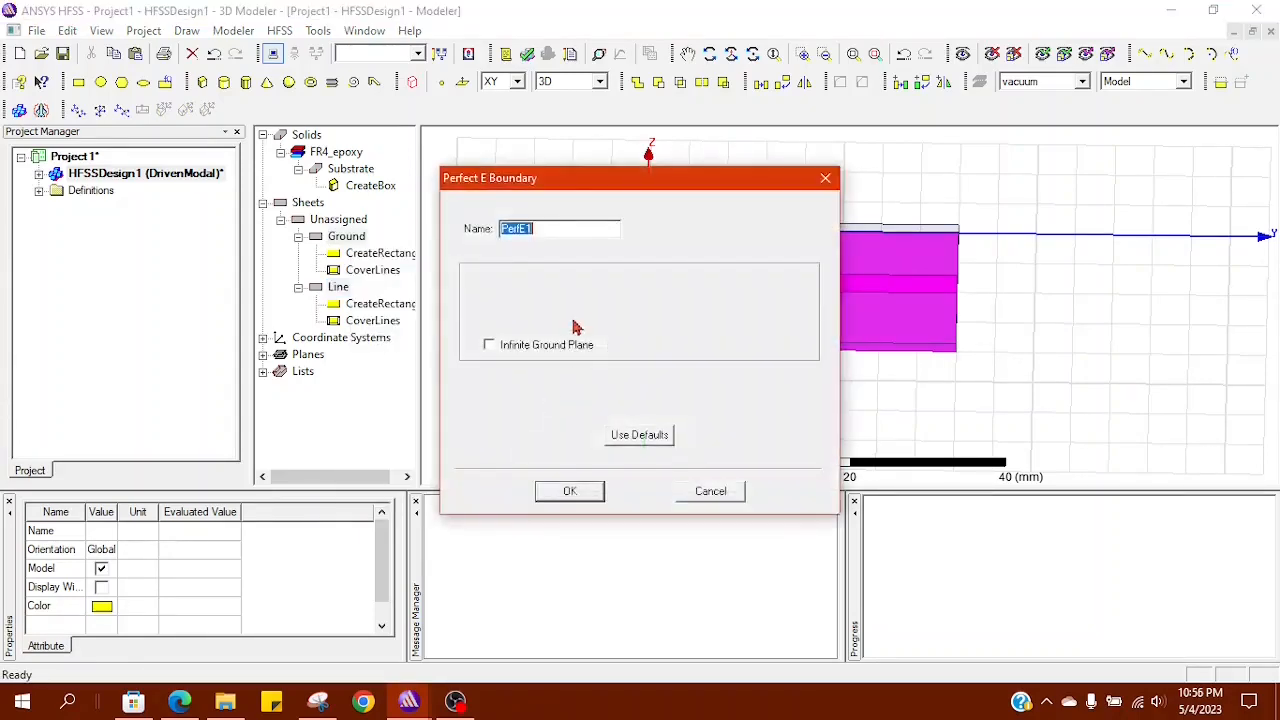
left_click(570, 491)
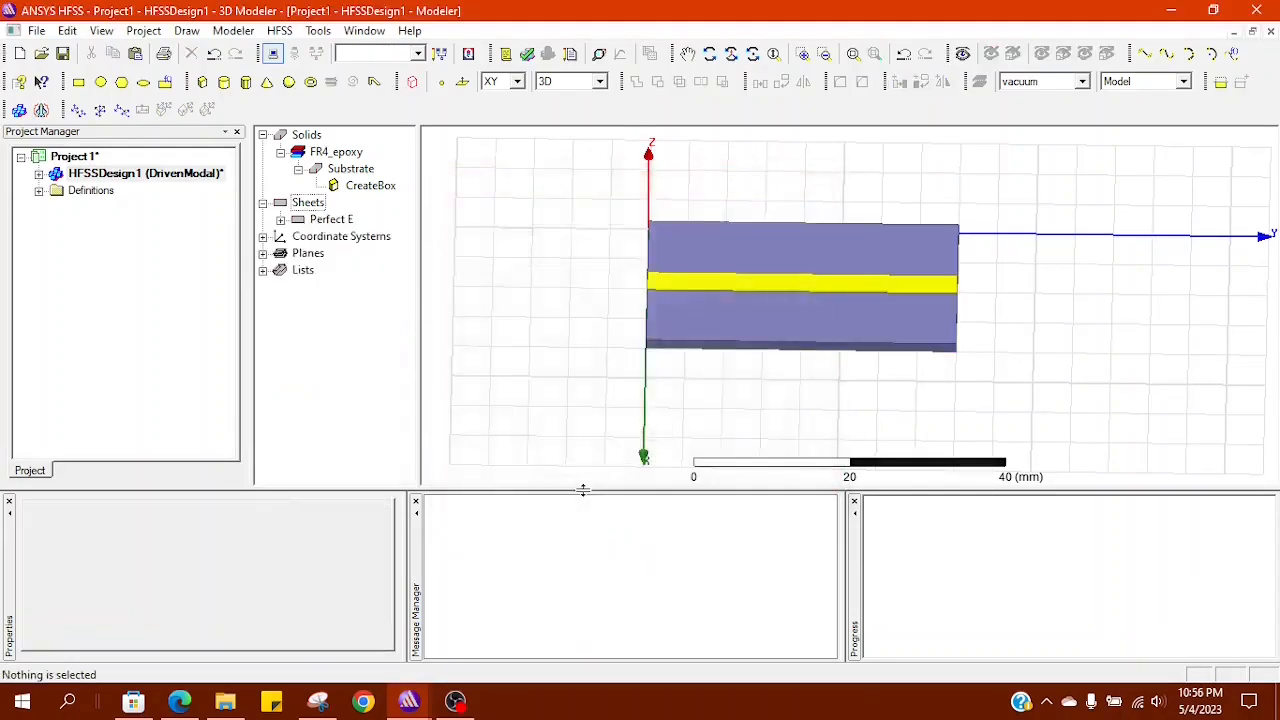
Step: Draw a rectangle about 3.5 mm by 1.6 mm on the ZX plane, from the Line's end corner down to the substrate's lower edge
scroll(718, 427, "up", 1)
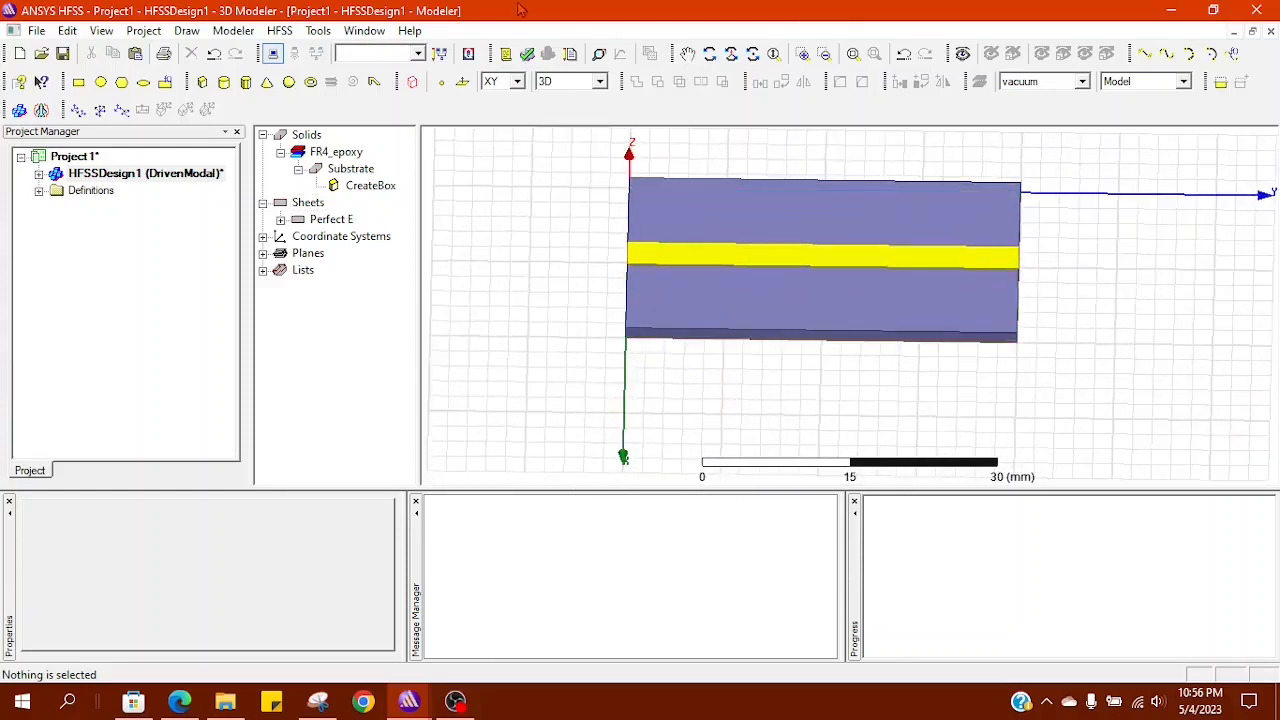
left_click(501, 84)
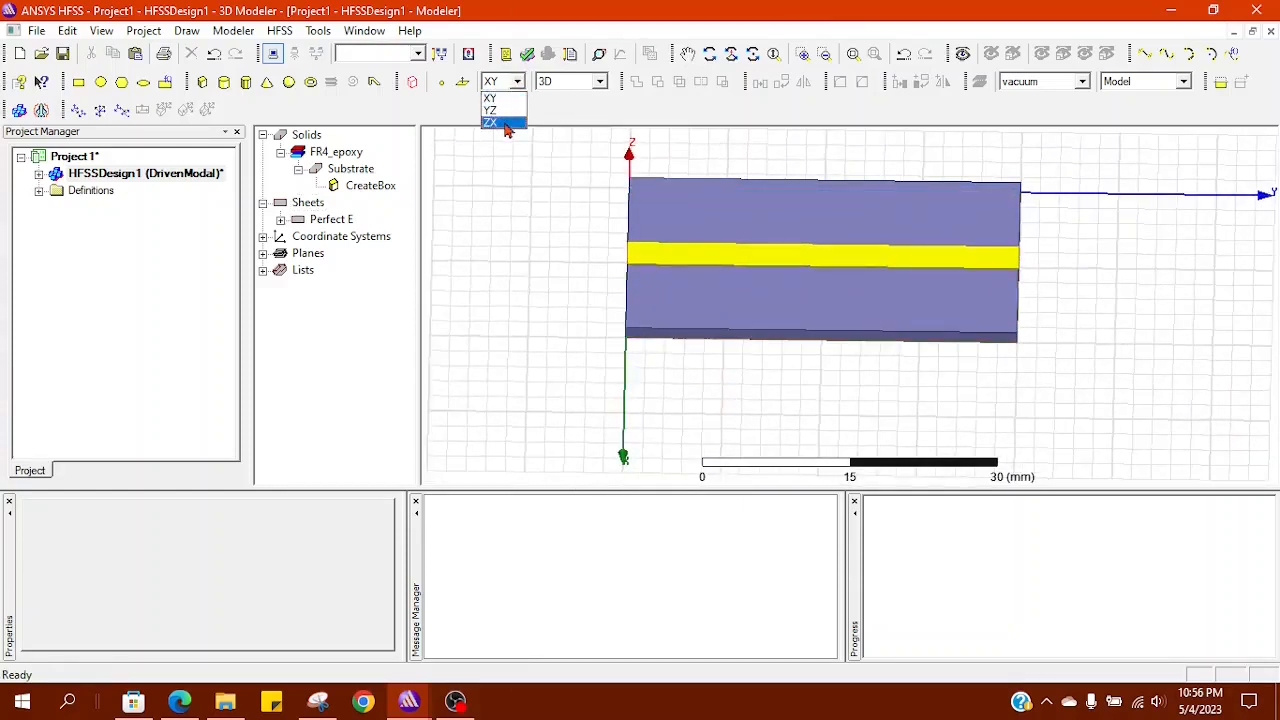
left_click(500, 122)
scroll(717, 411, "down", 2)
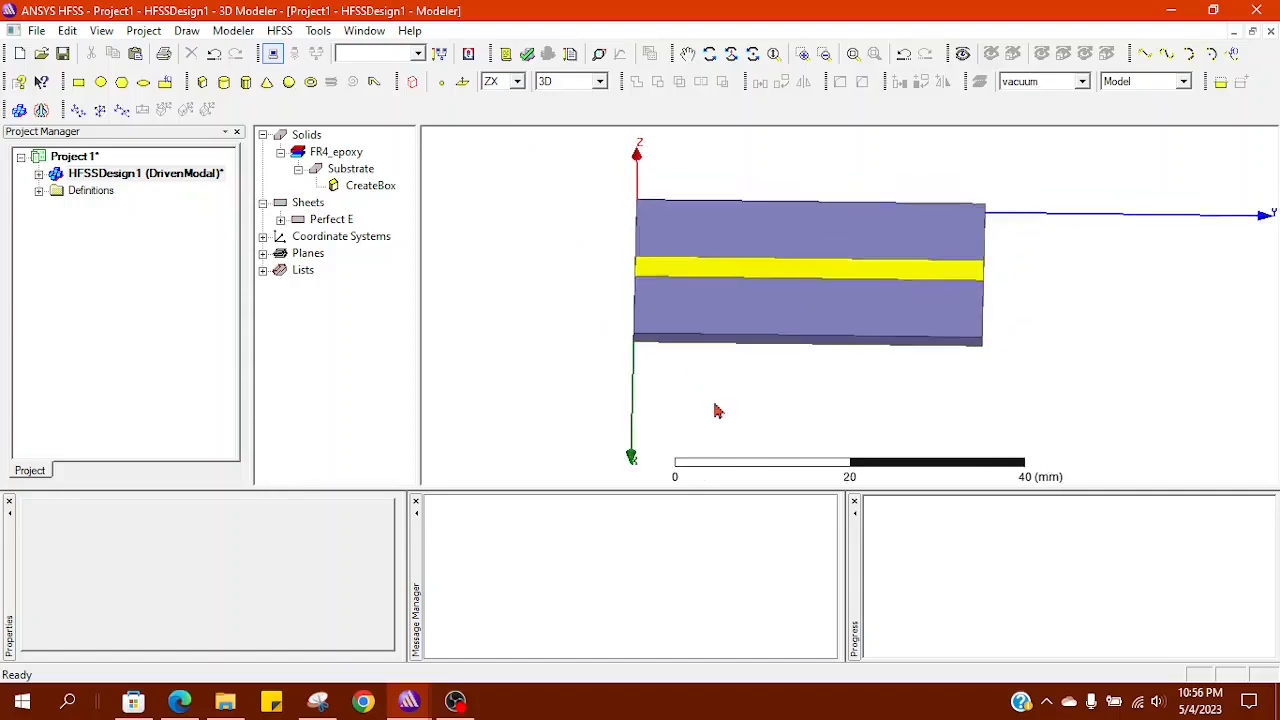
scroll(717, 411, "up", 2)
scroll(717, 411, "down", 1)
scroll(717, 411, "up", 1)
left_click_drag(718, 406, 820, 383, "alt")
scroll(805, 315, "up", 2)
scroll(801, 303, "up", 2)
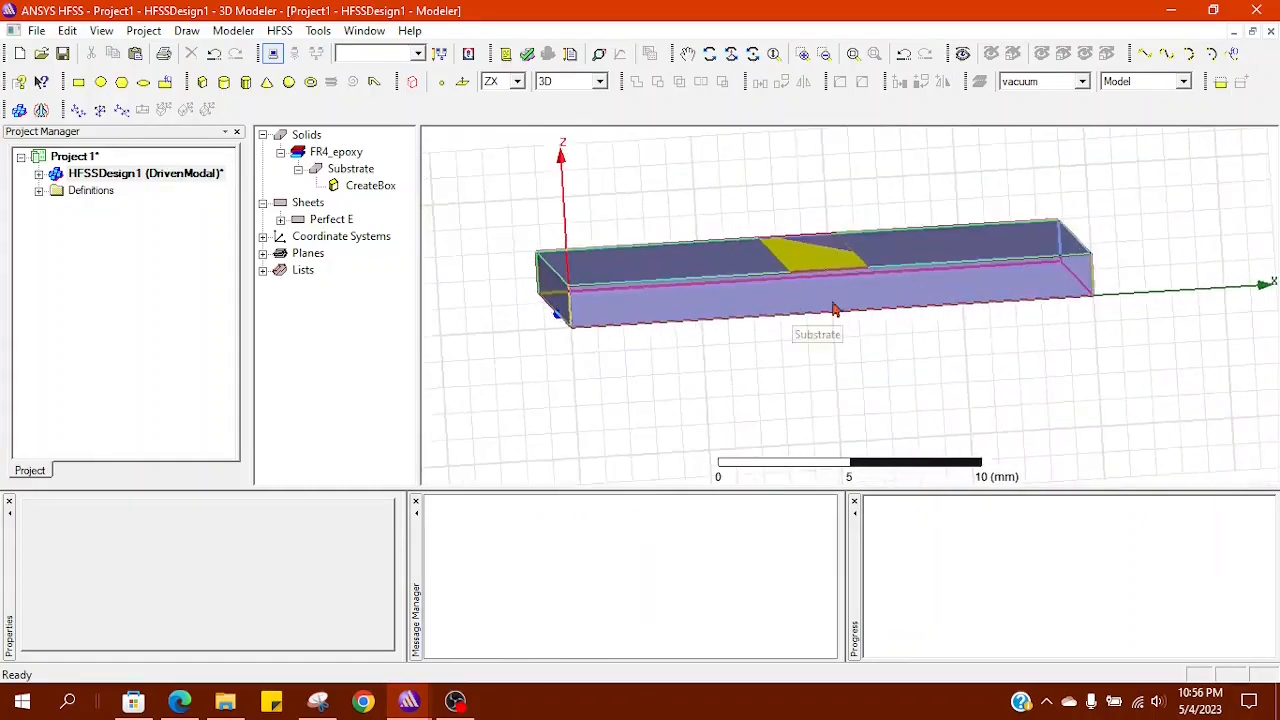
left_click(80, 87)
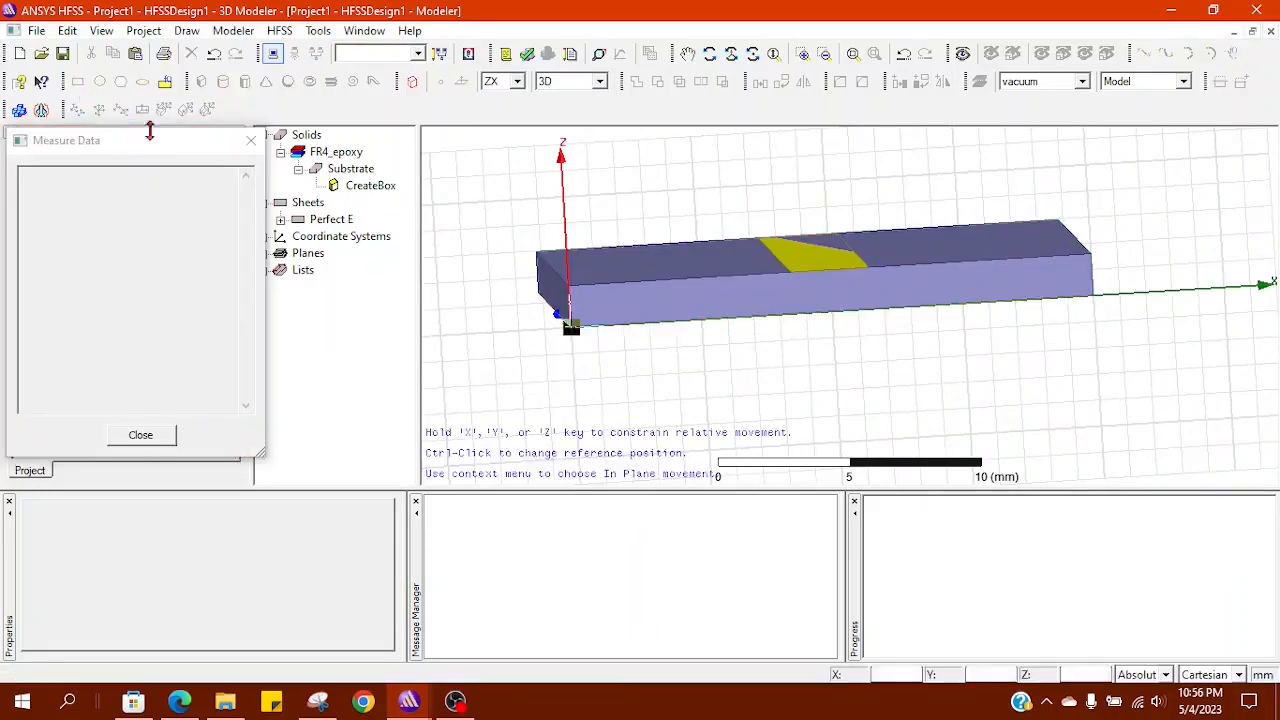
left_click(792, 268)
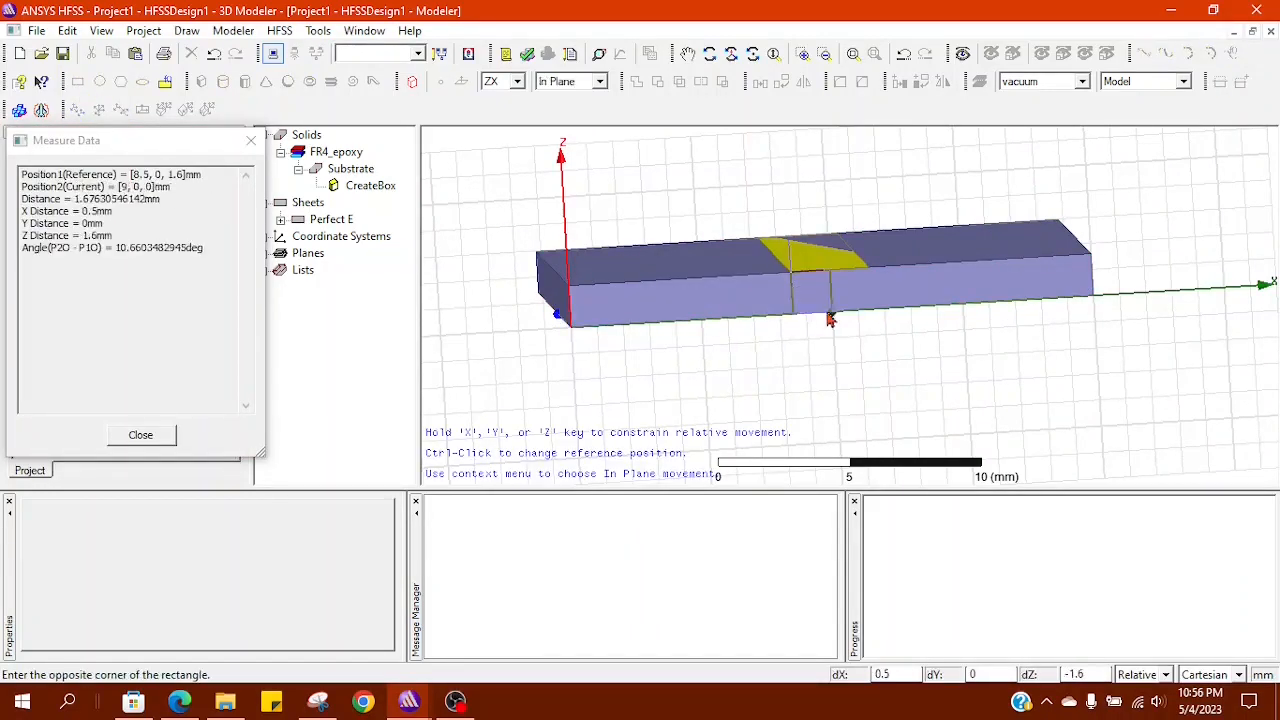
left_click(883, 314)
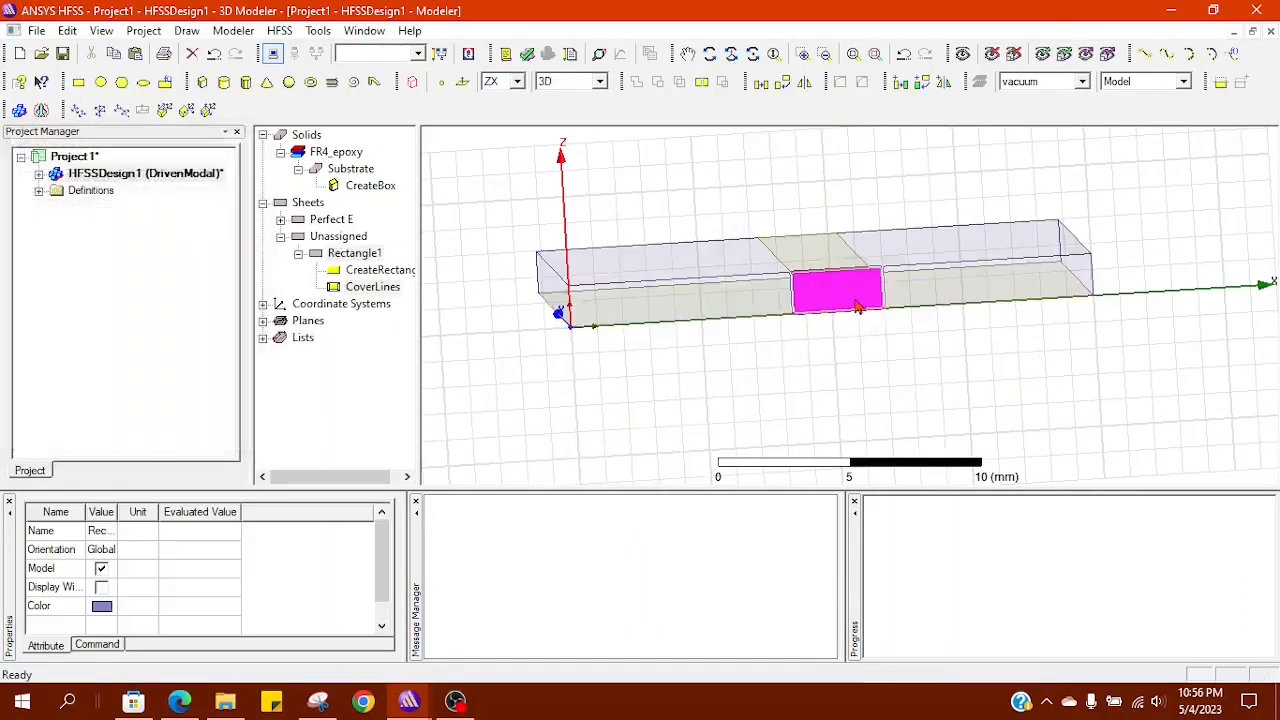
Step: Set the XSize of the rectangle below the Line's end to 3 mm
double_click(372, 272)
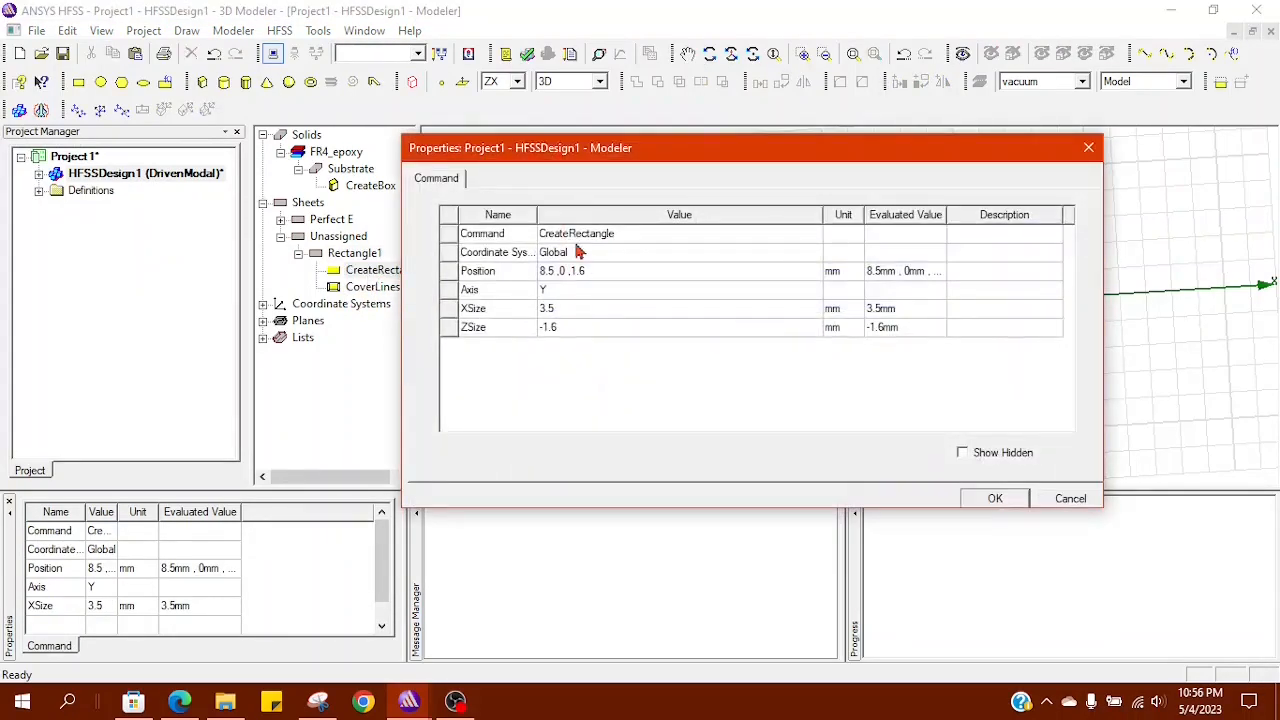
left_click(560, 308)
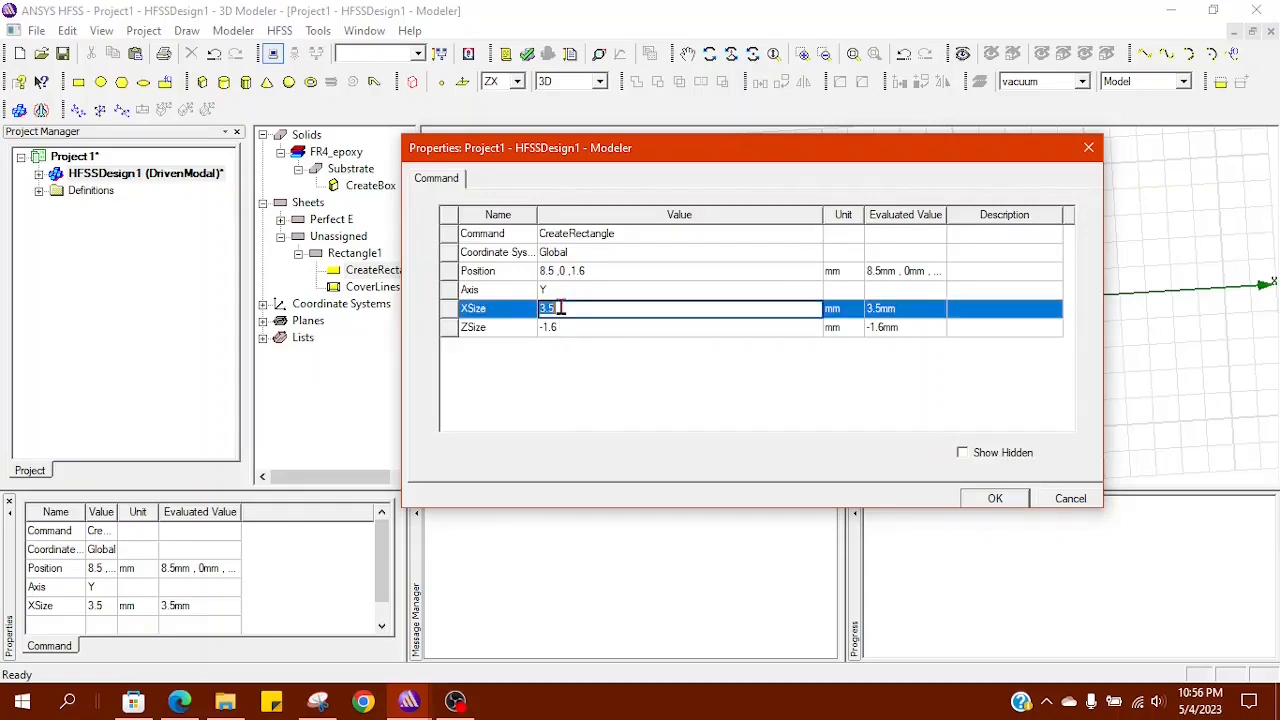
type("3")
left_click(963, 503)
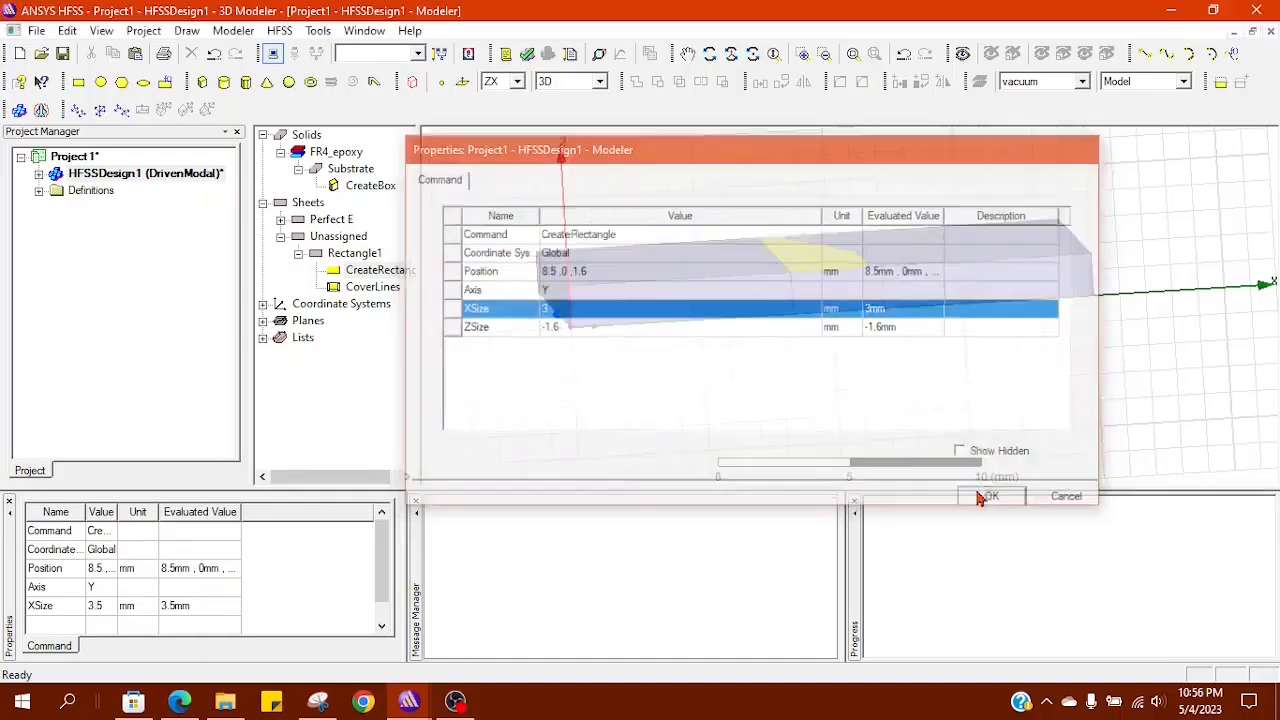
Step: Rename the 3 mm wide end-face rectangle as Port1
double_click(340, 254)
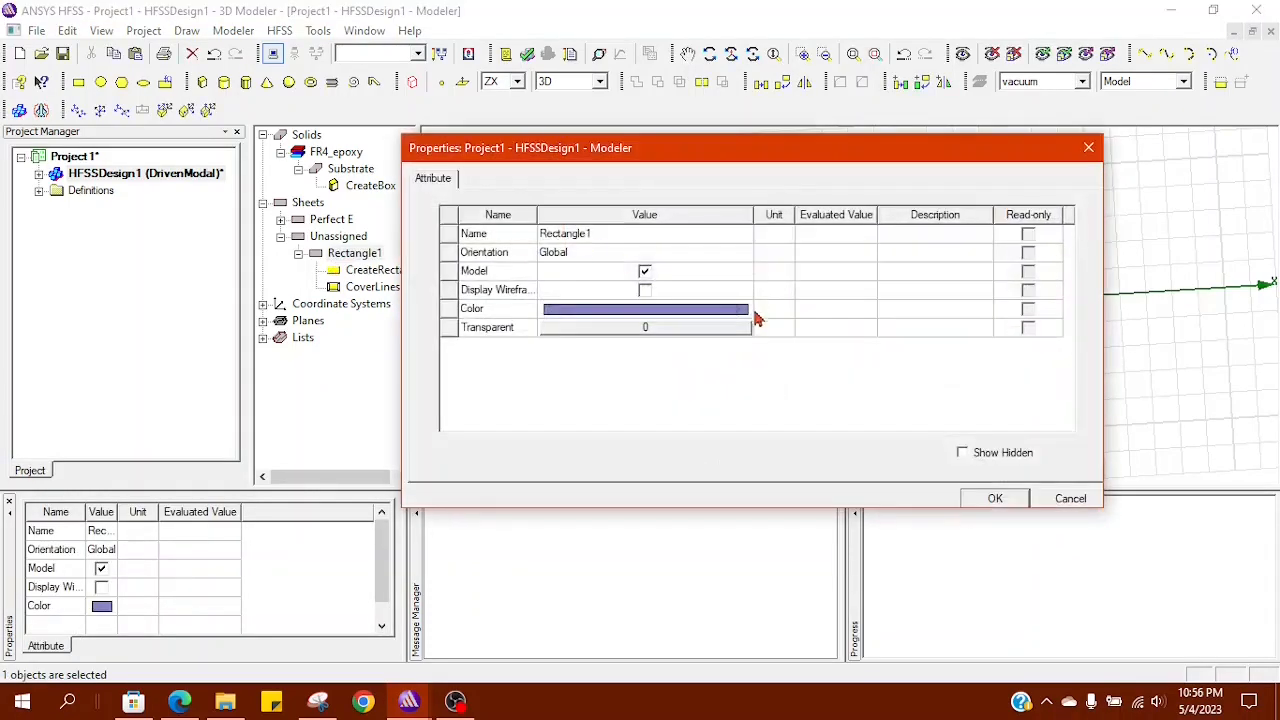
left_click(593, 234)
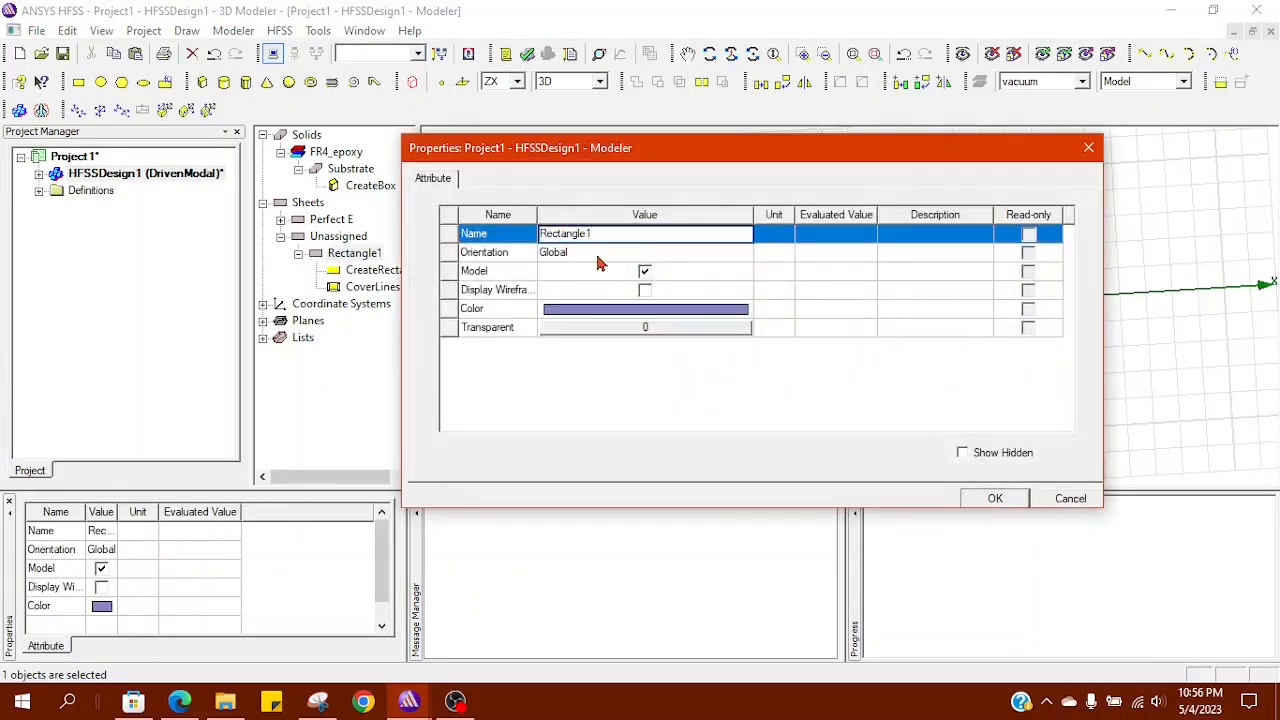
key("ctrl+a")
type("Po")
left_click(598, 258)
key("Return")
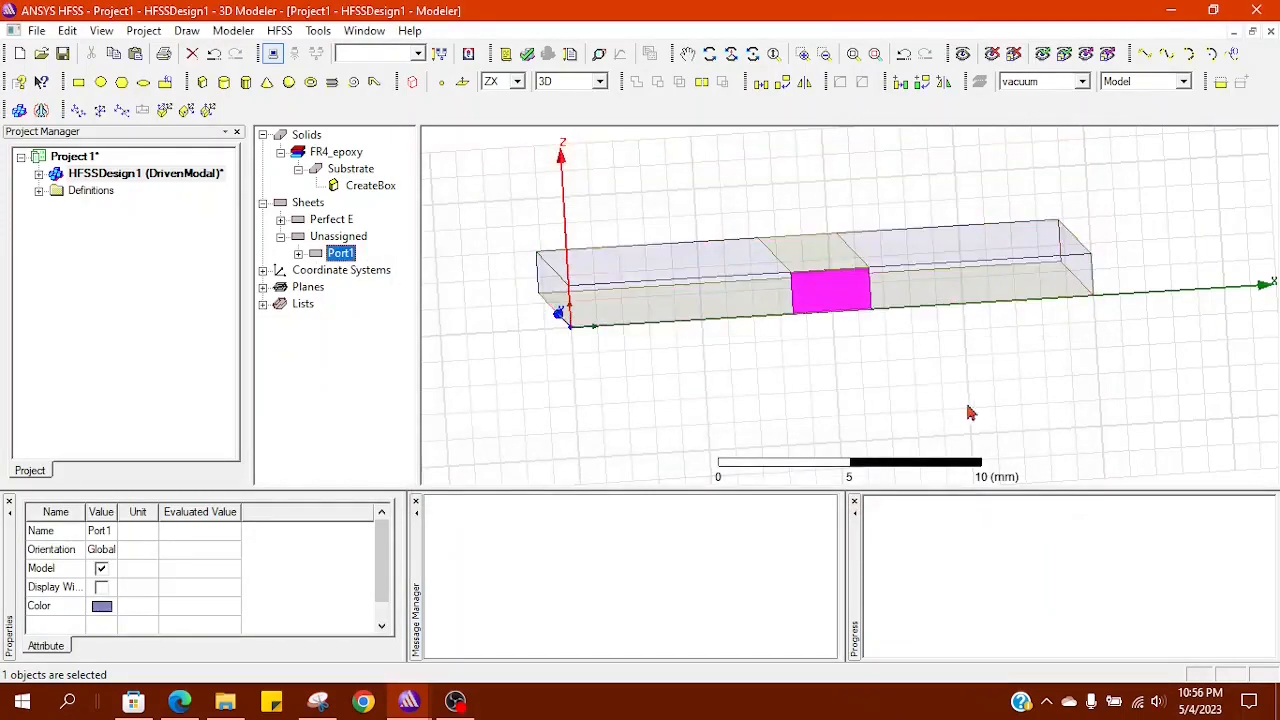
left_click(968, 412)
Step: Assign a wave port excitation to Port1 and define mode 1's integration line from the sheet's center straight down to its lower edge
left_click(840, 305)
right_click(840, 305)
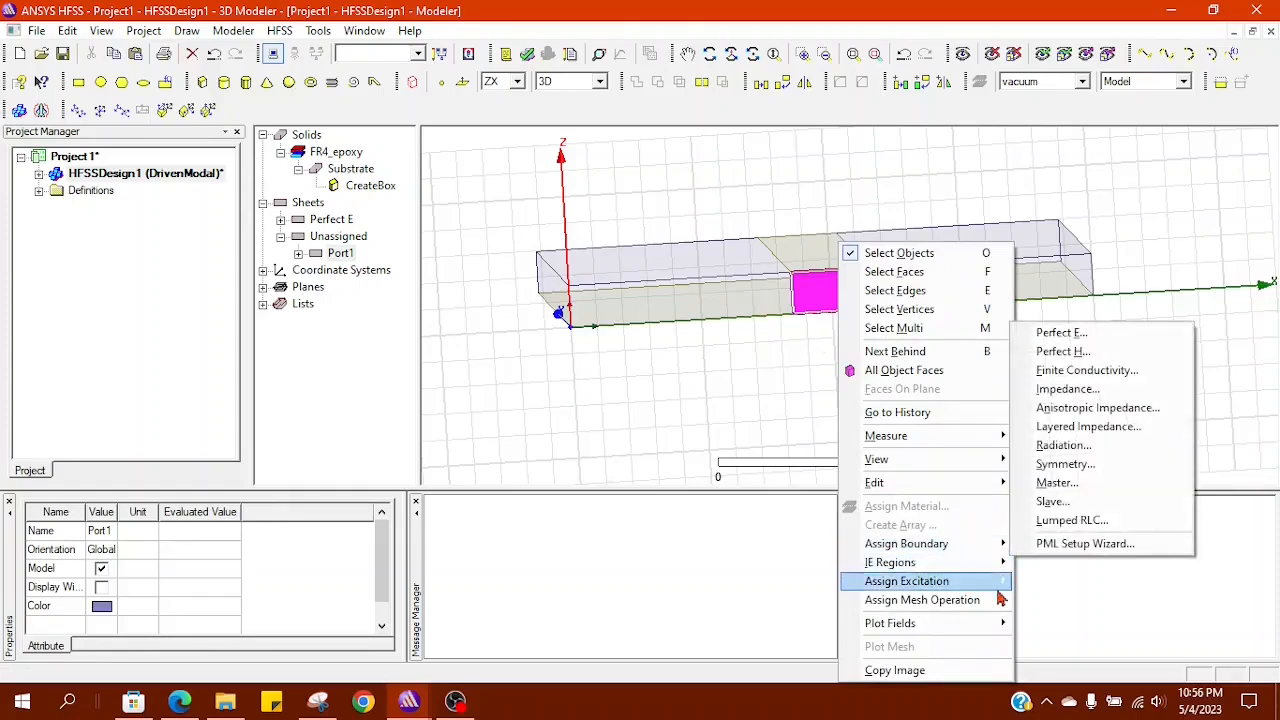
mouse_move(1000, 597)
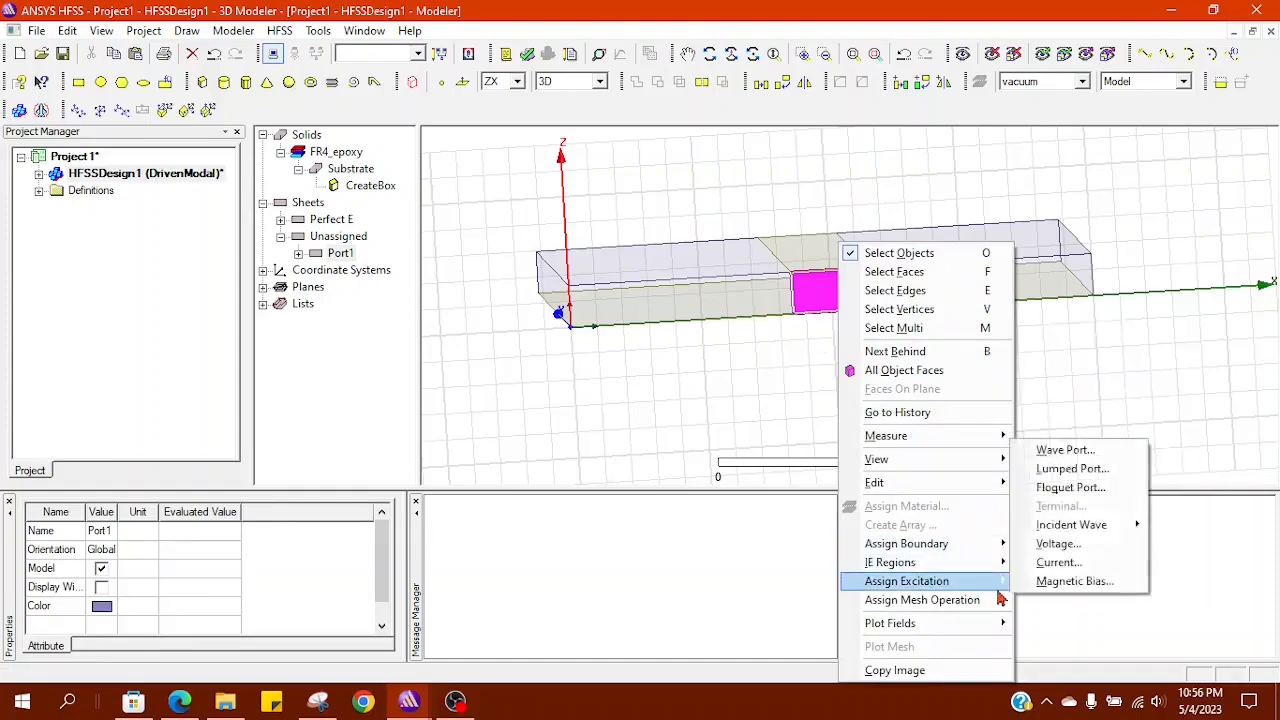
left_click(1050, 451)
left_click(577, 513)
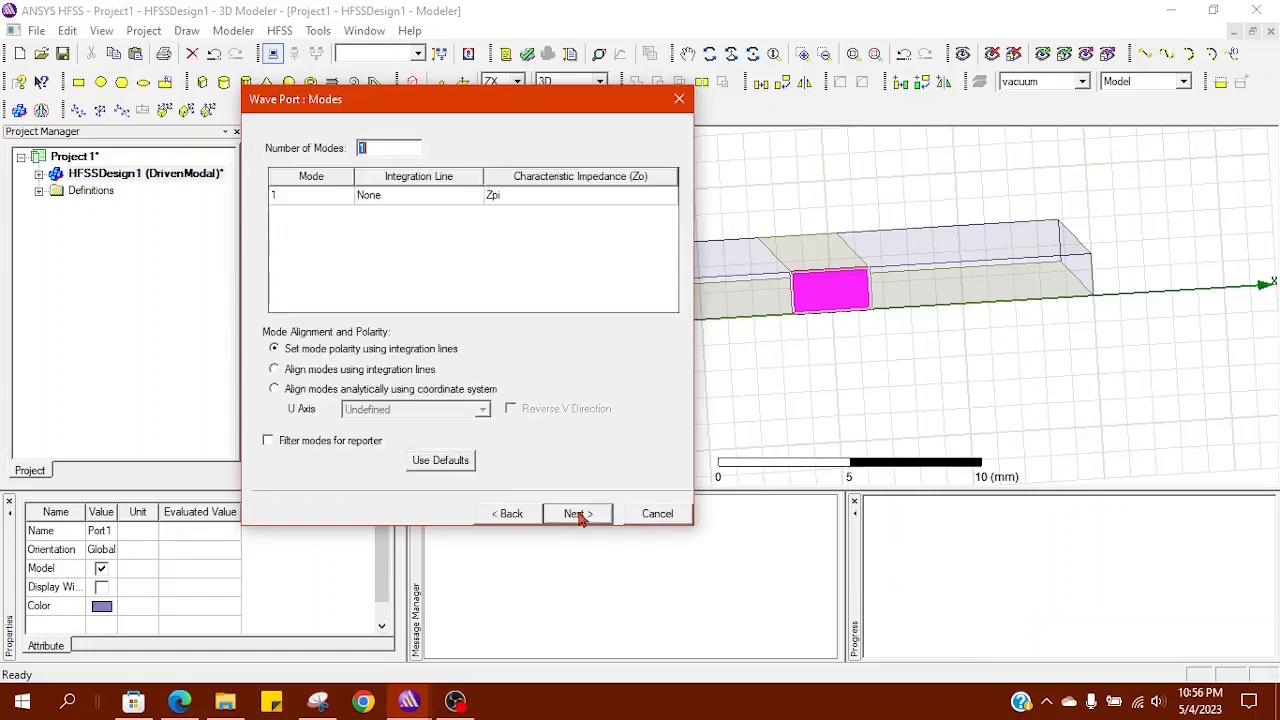
left_click(456, 196)
left_click(456, 196)
left_click(431, 233)
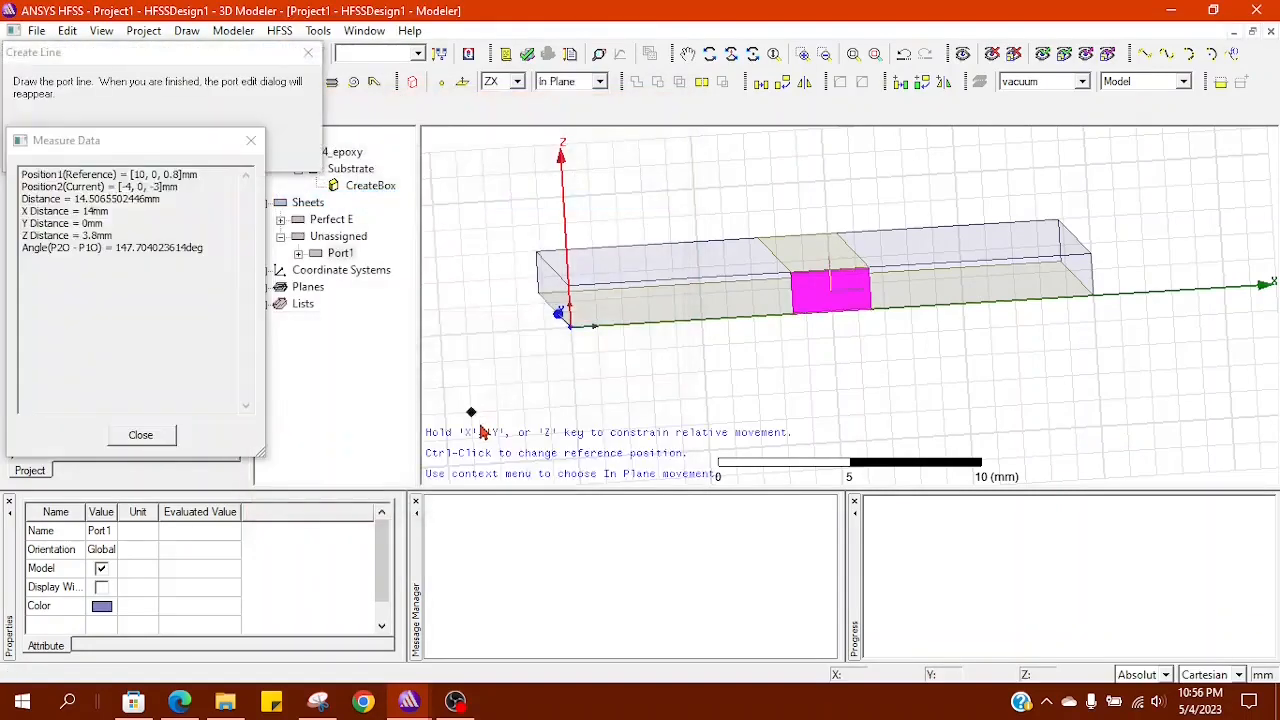
left_click(831, 315)
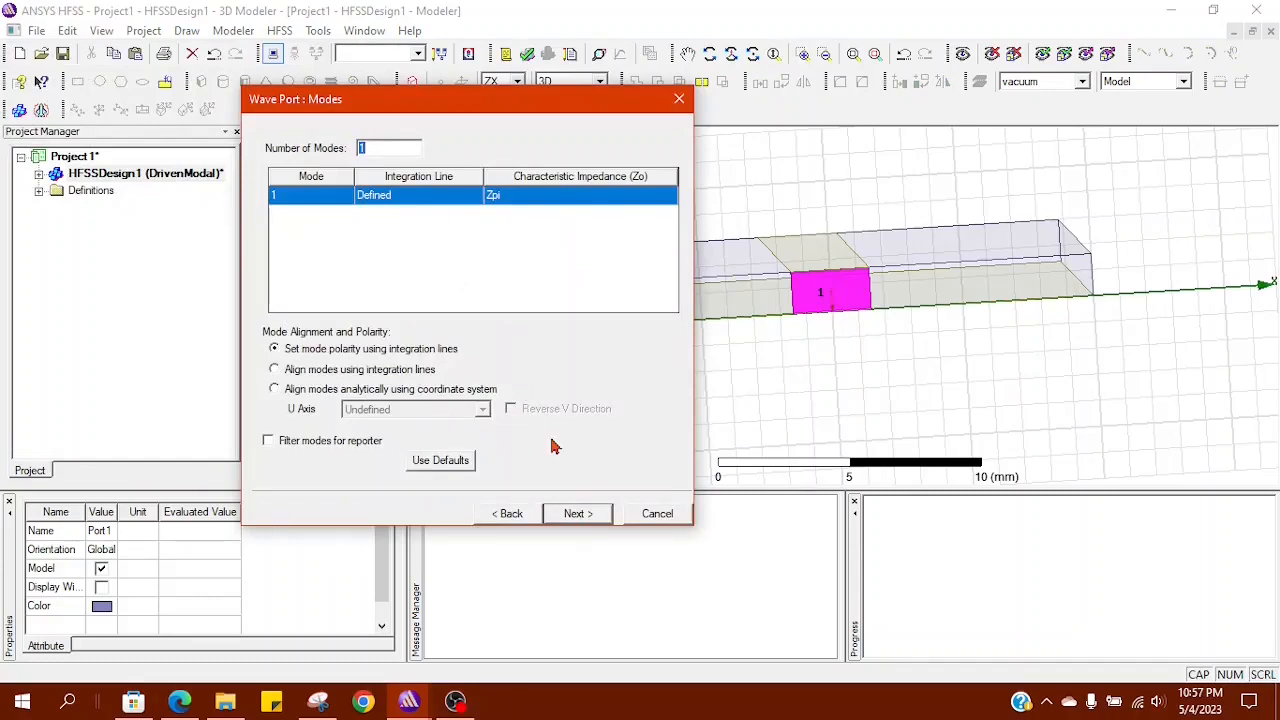
Step: Renormalize all modes of Port1's wave port to a full port impedance of 50 ohm and complete the port setup
left_click(577, 514)
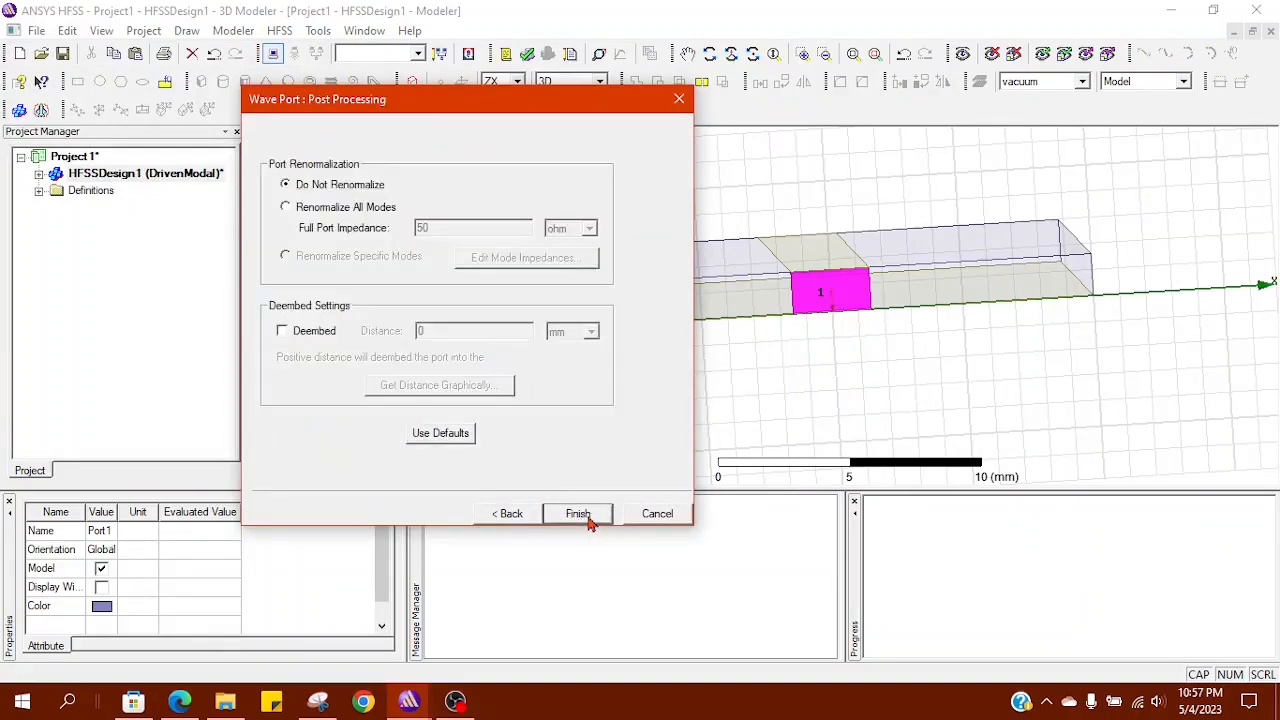
left_click(360, 208)
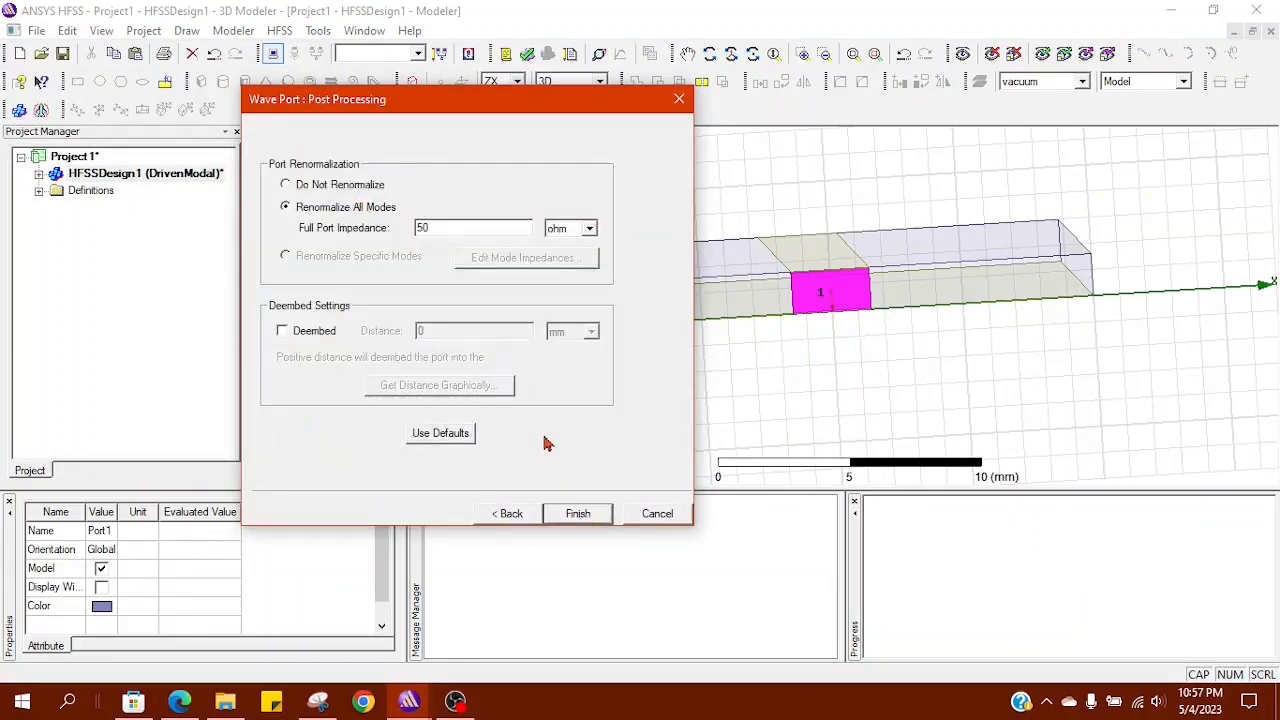
left_click(577, 514)
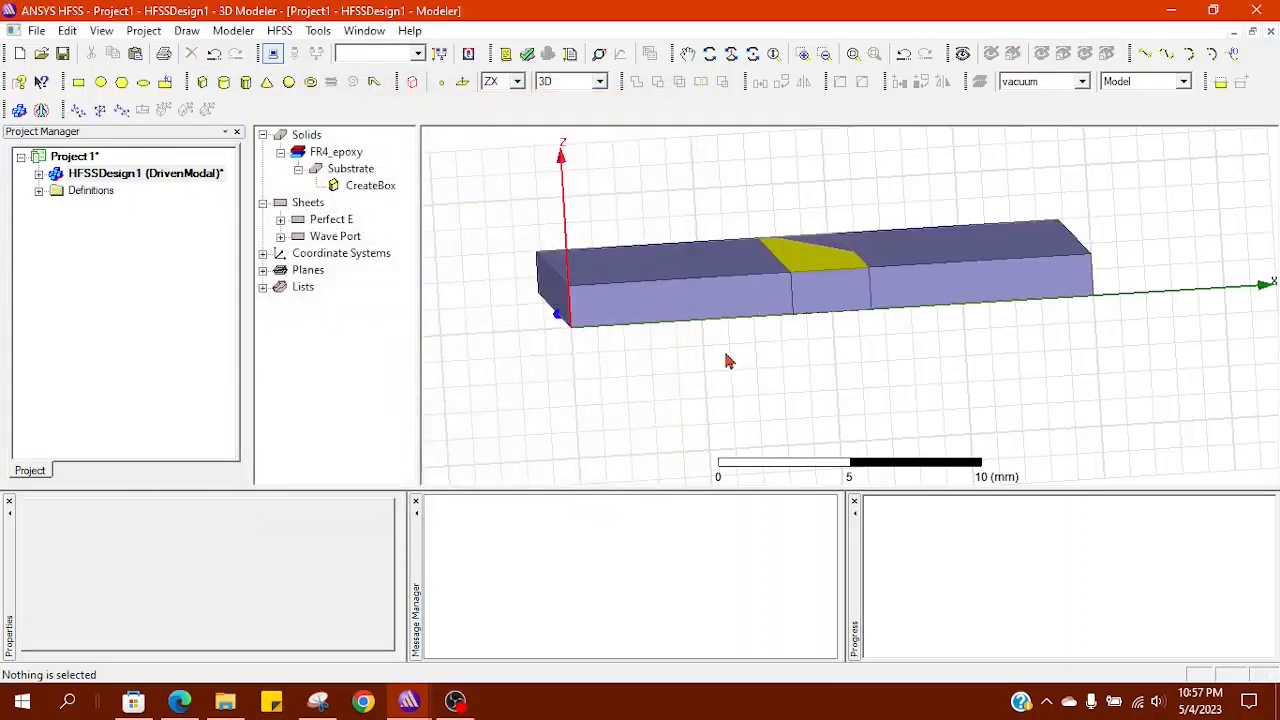
Step: Set the color of the Port1 sheet to yellow
left_click(333, 240)
double_click(340, 253)
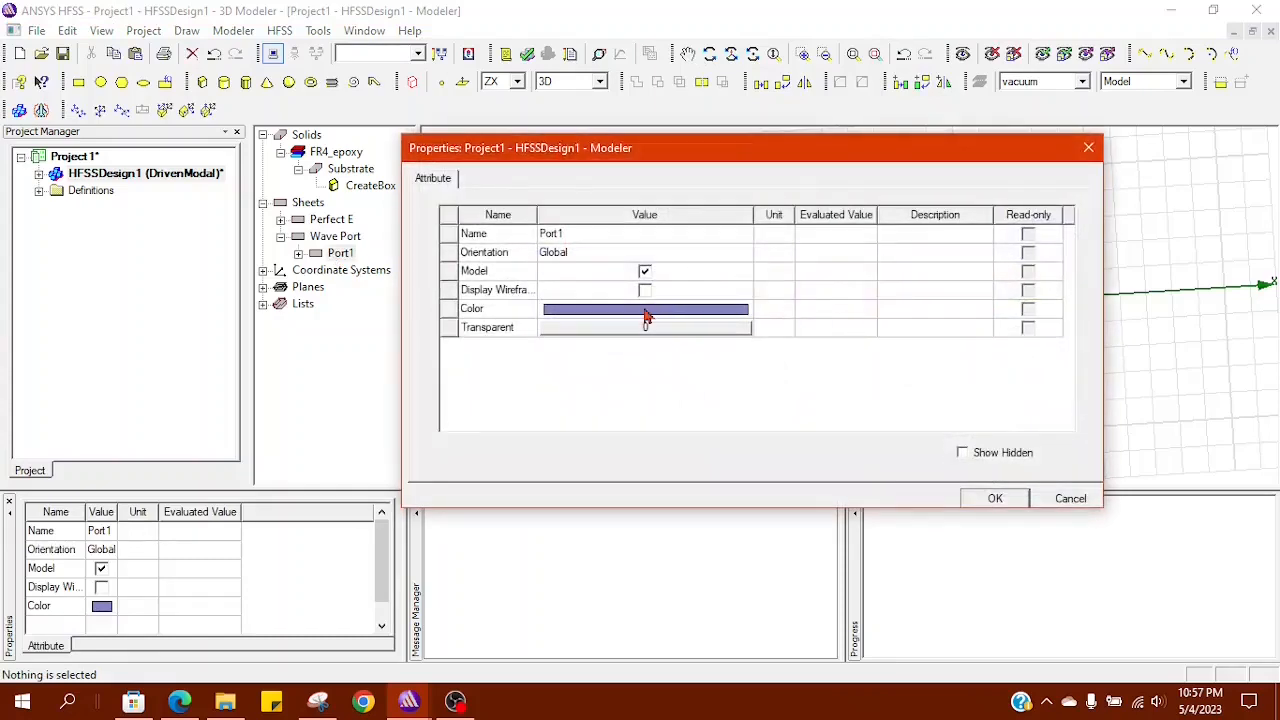
left_click(648, 310)
left_click(585, 246)
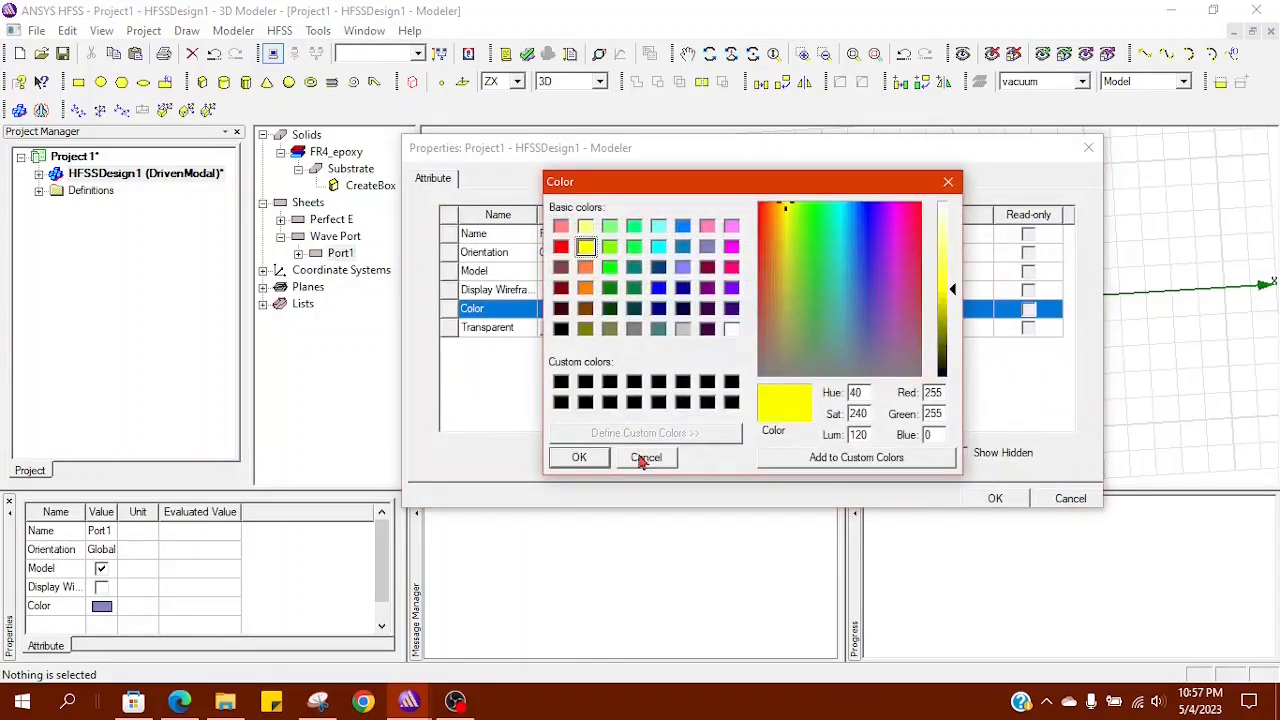
left_click(579, 457)
left_click(994, 498)
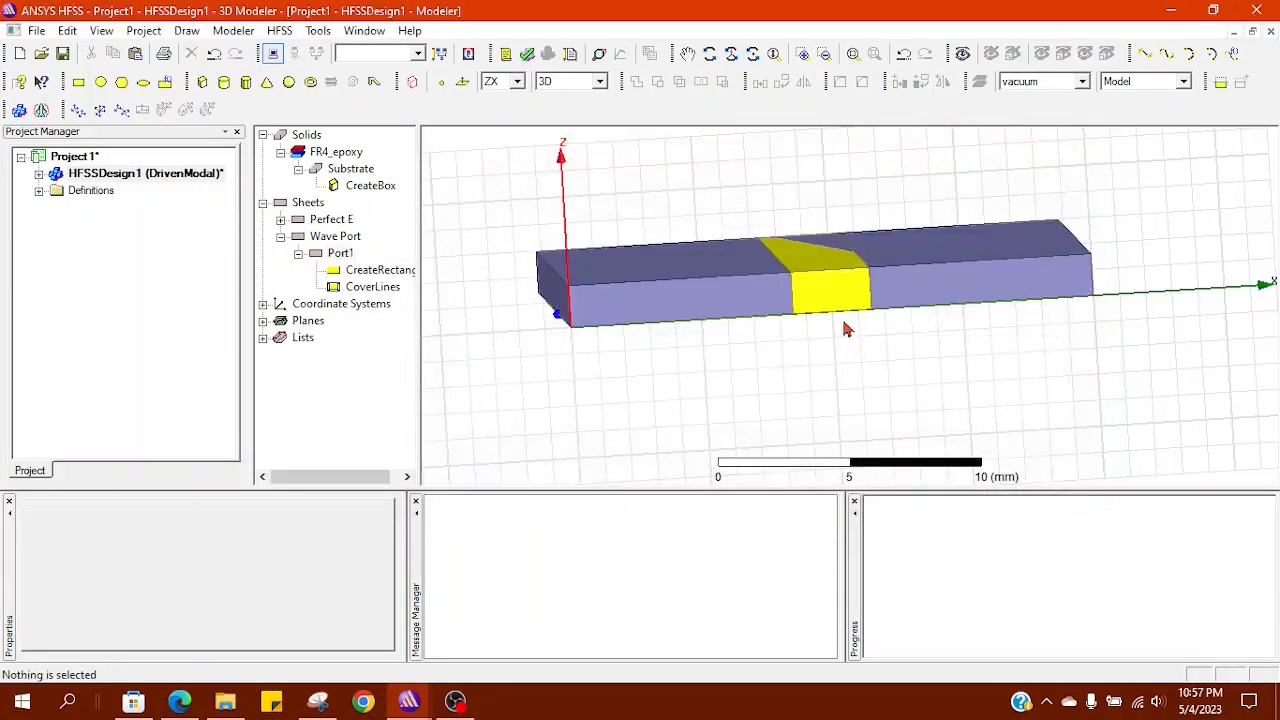
Step: Try to draw a rectangle on the substrate's end face opposite Port1, starting from the Line's corner at X 11.5, Y 40, Z 1.6 mm
left_click(842, 295)
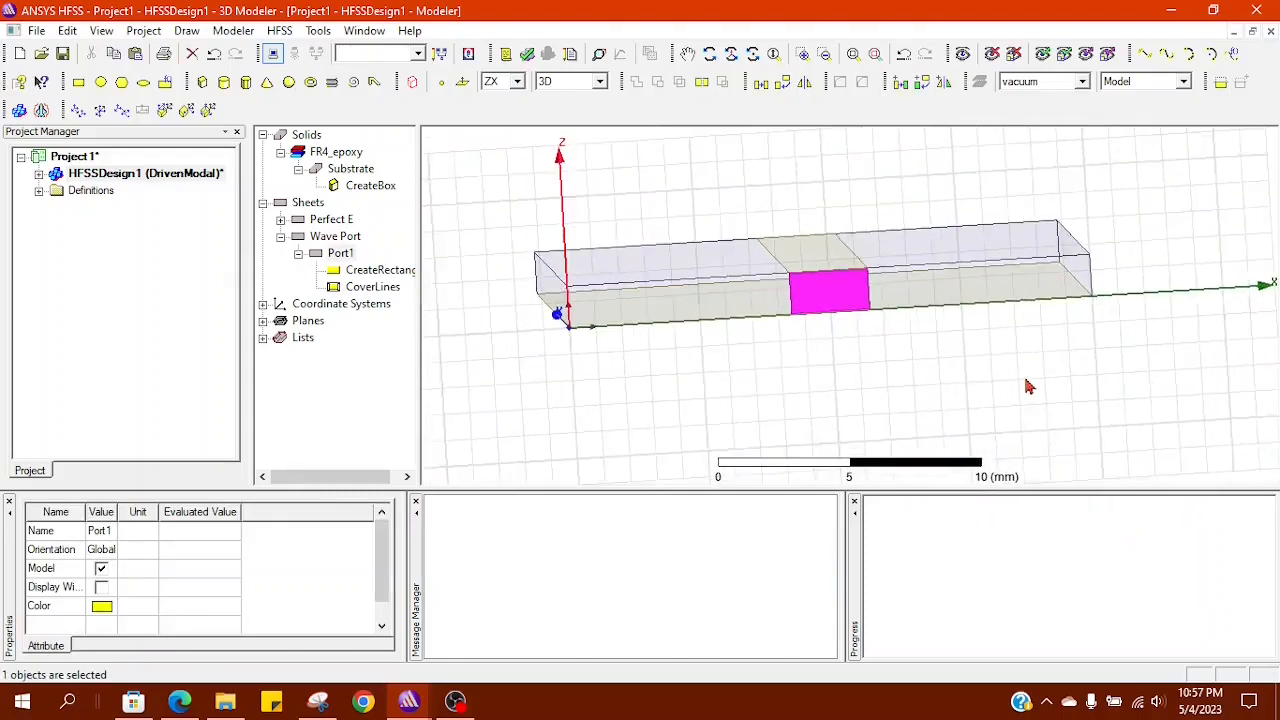
left_click_drag(1015, 385, 688, 383, "alt")
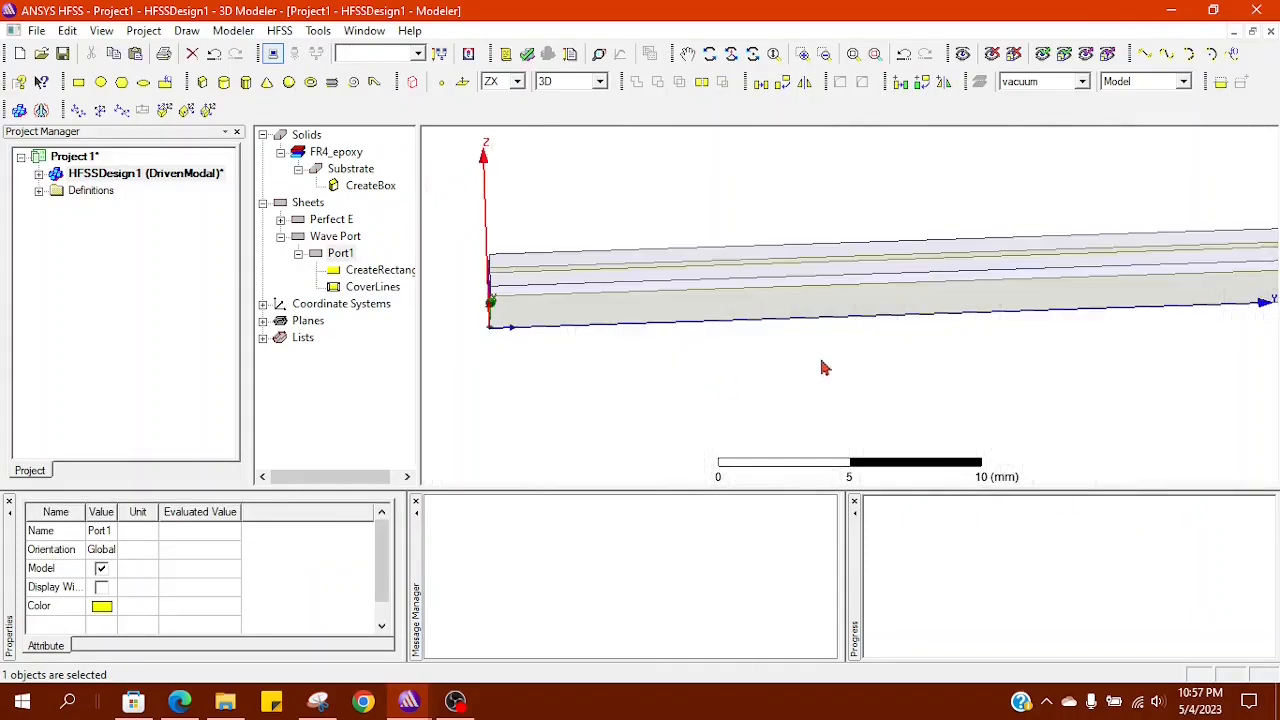
left_click_drag(887, 352, 814, 392, "alt")
left_click(814, 392)
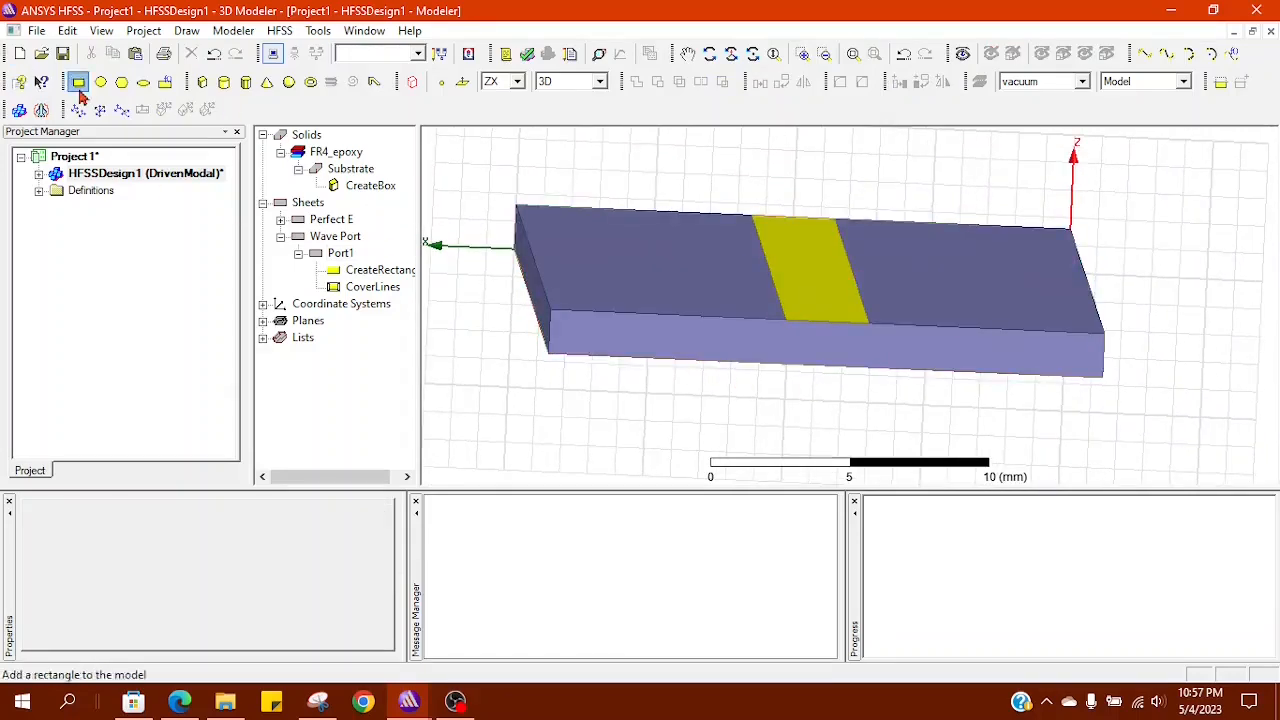
left_click(22, 108)
left_click(789, 334)
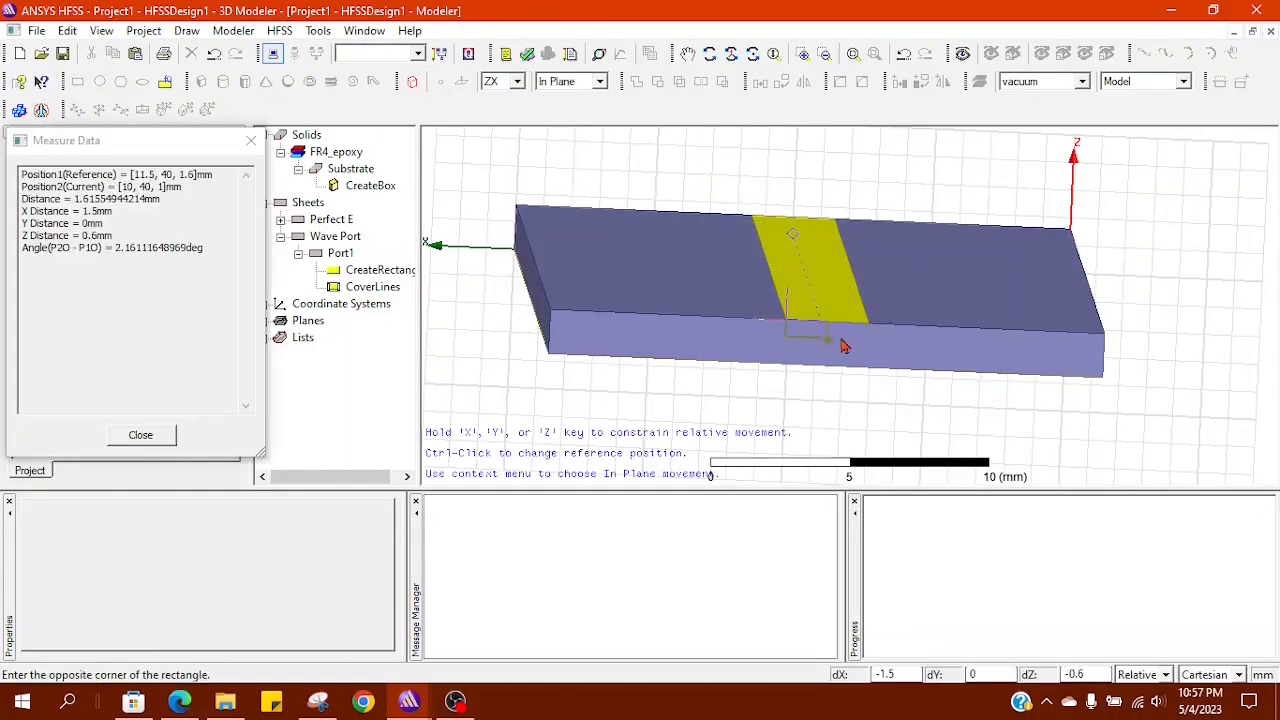
left_click(872, 322)
left_click(777, 389)
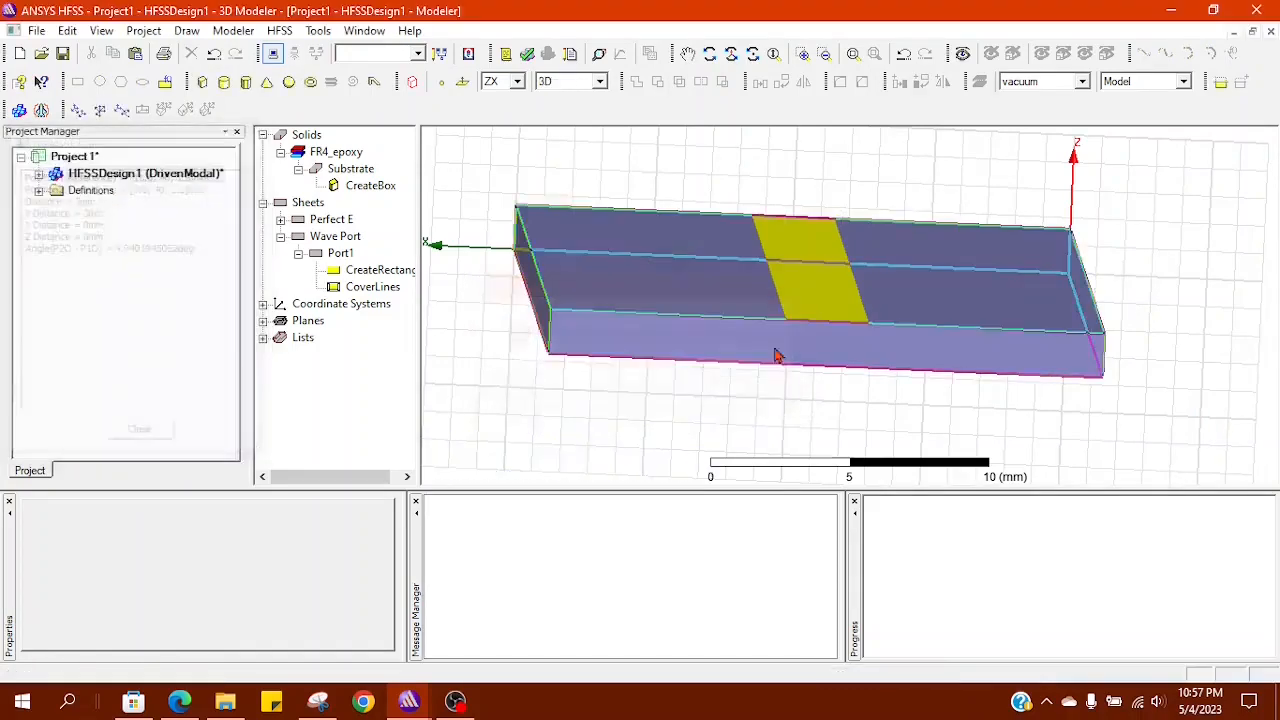
Step: Draw a rectangle about 3.5 mm by 1.6 mm on the end face opposite Port1, from the Line's corner down to the substrate's lower edge
left_click(77, 82)
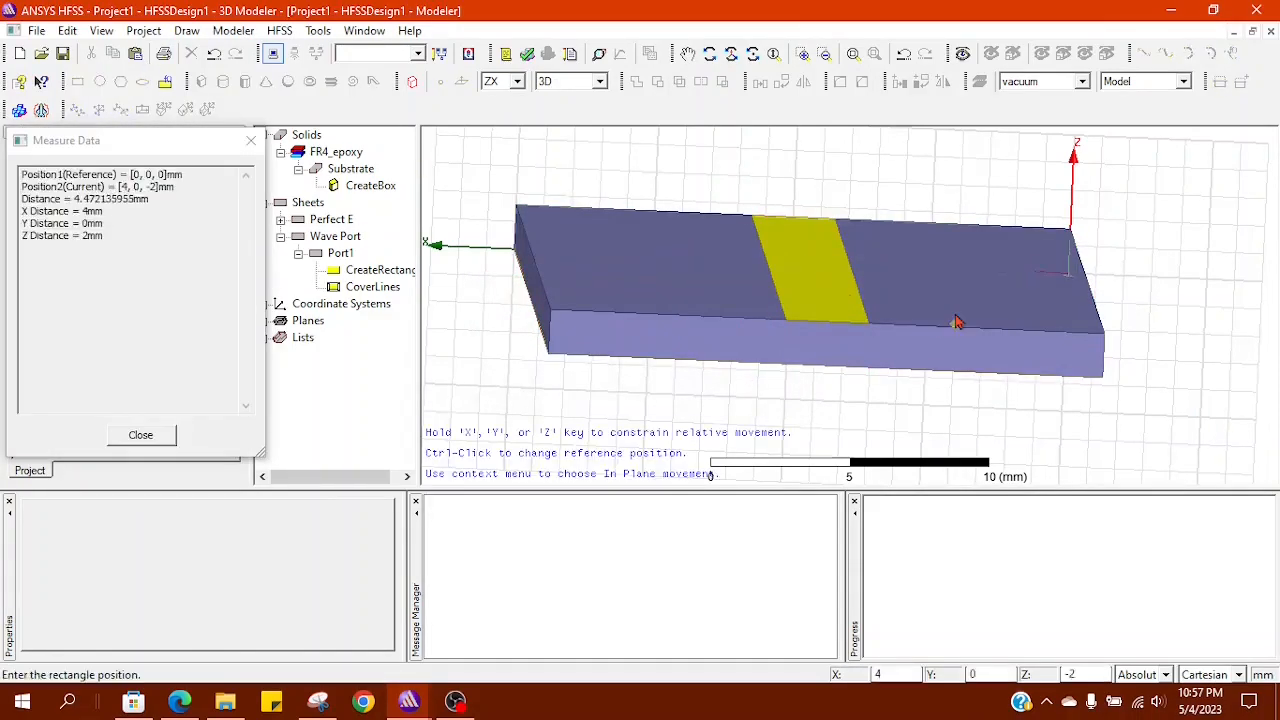
left_click(788, 322)
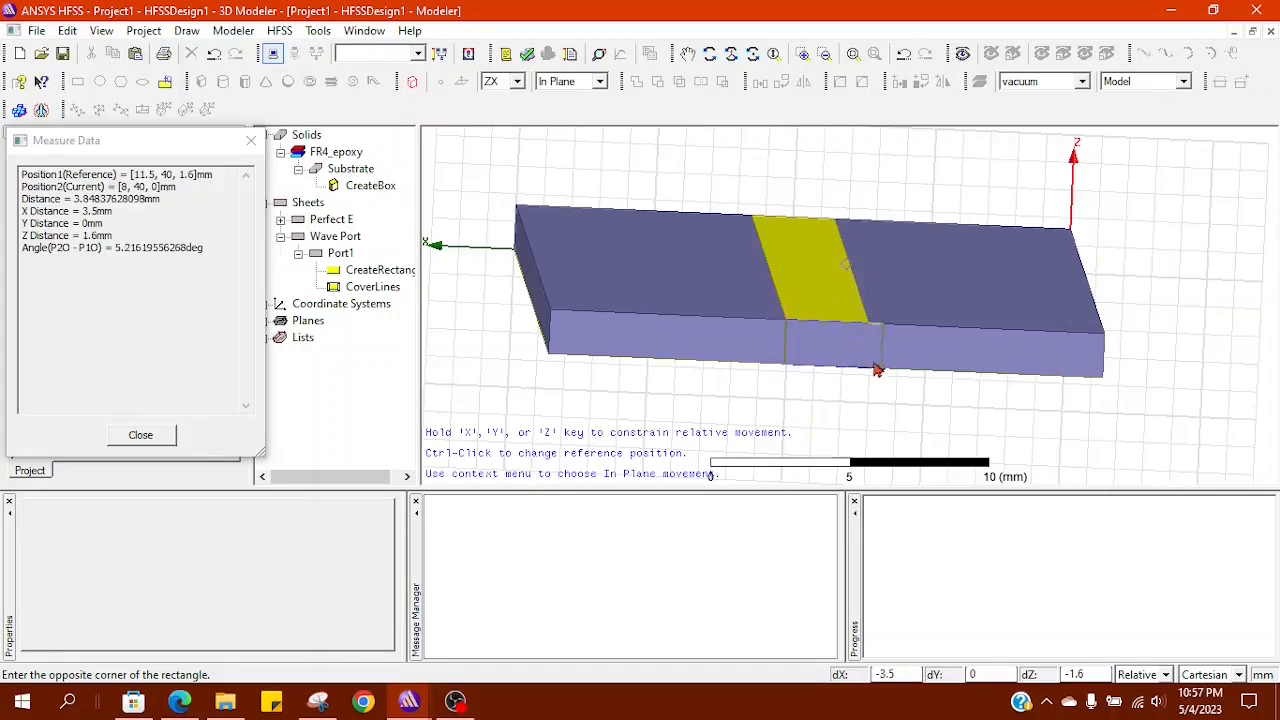
left_click(878, 367)
Step: Rename the new end-face rectangle as Port2 and set its color to yellow
double_click(354, 320)
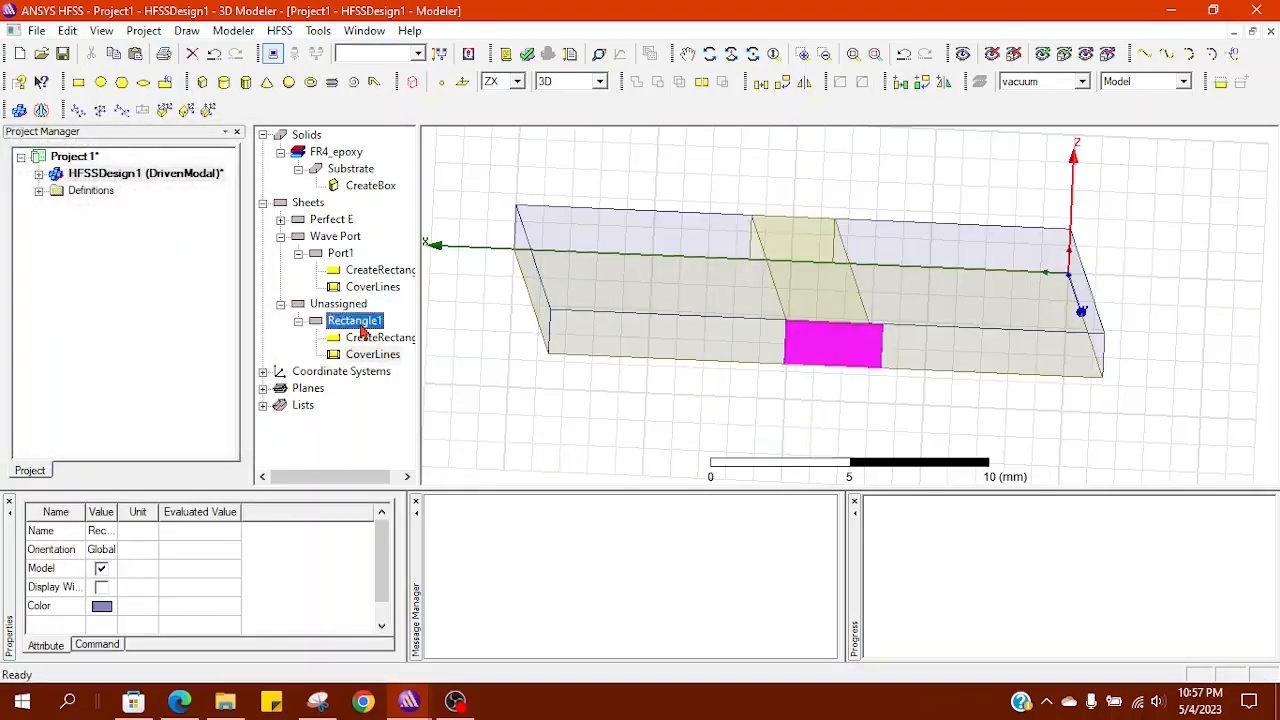
left_click(580, 234)
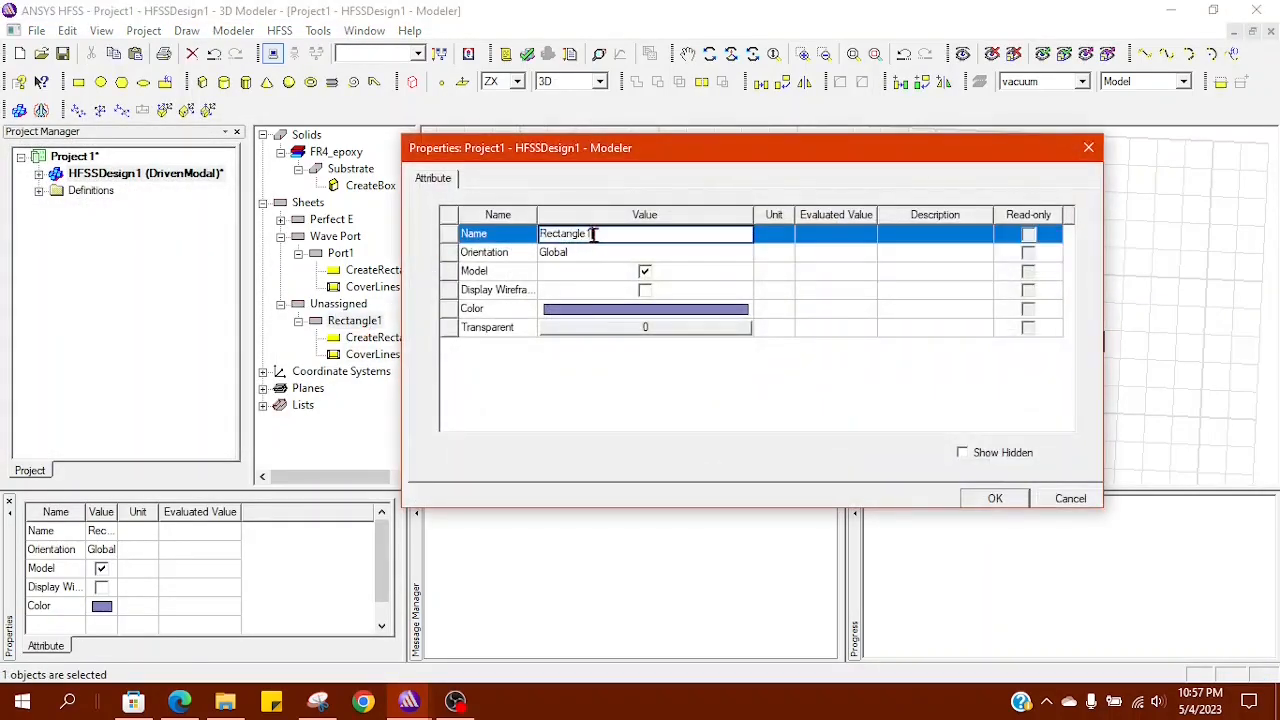
type("Port2")
left_click(565, 309)
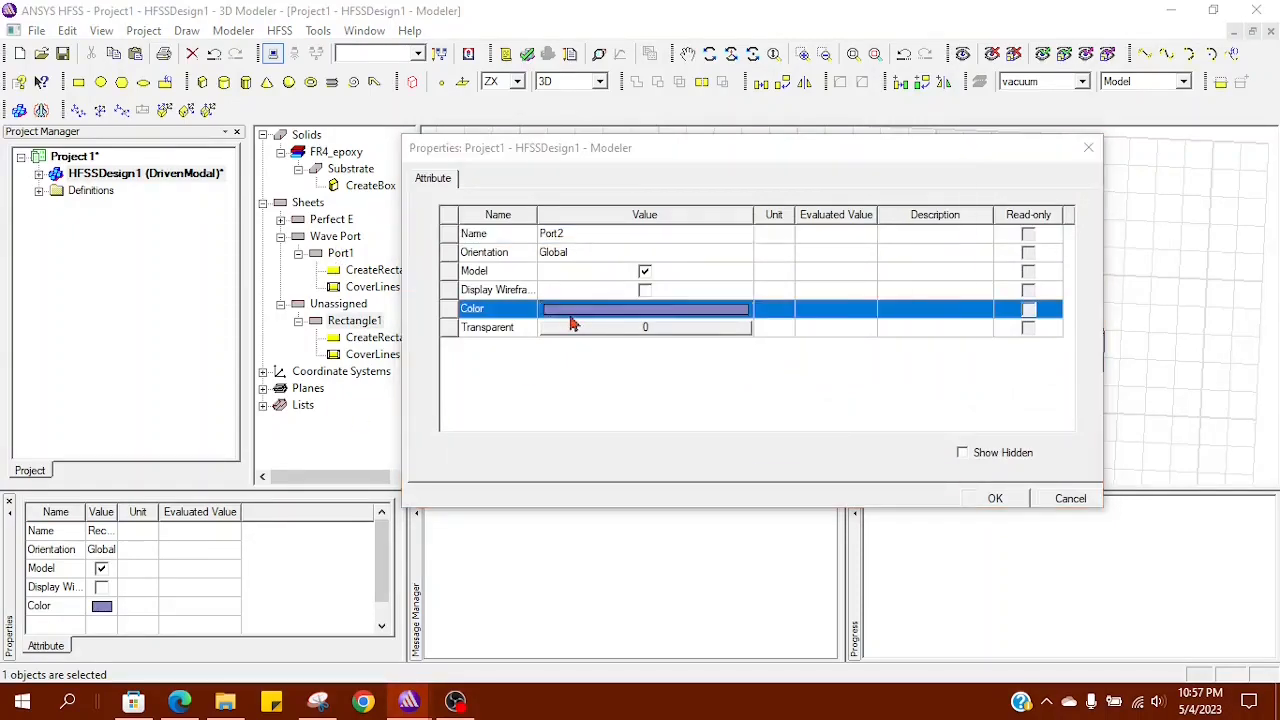
left_click(586, 248)
left_click(592, 457)
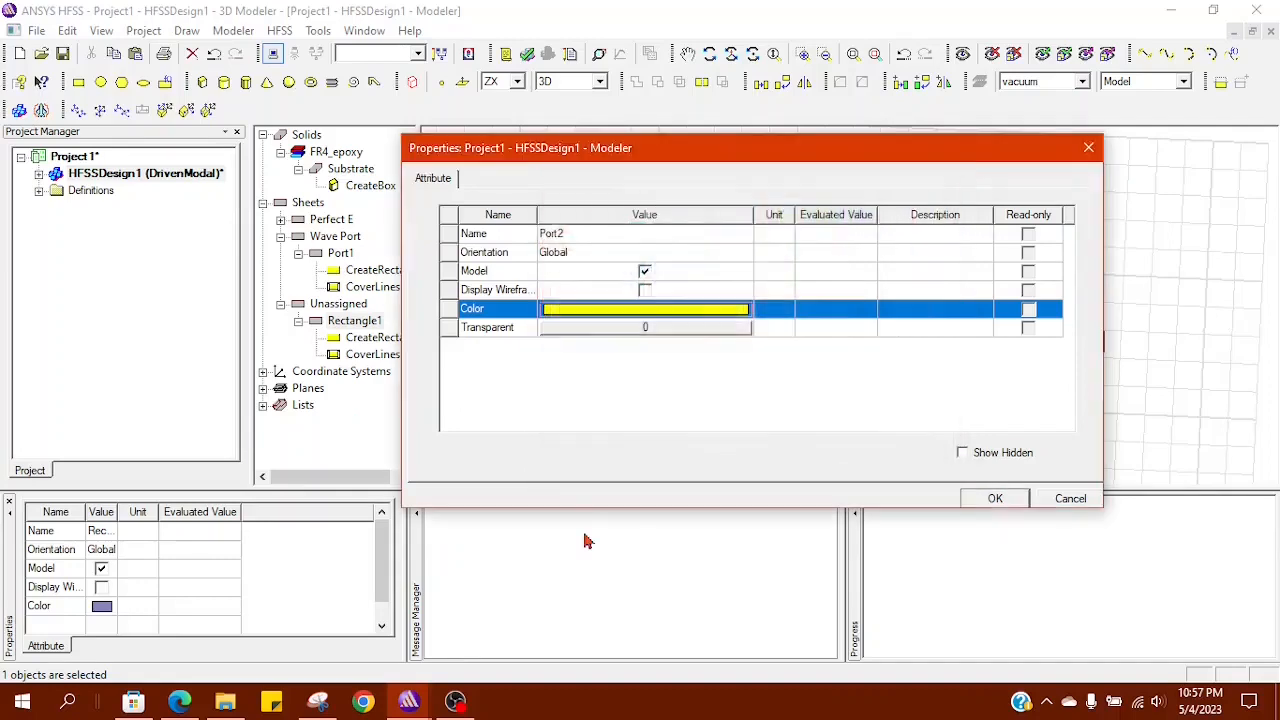
left_click(995, 498)
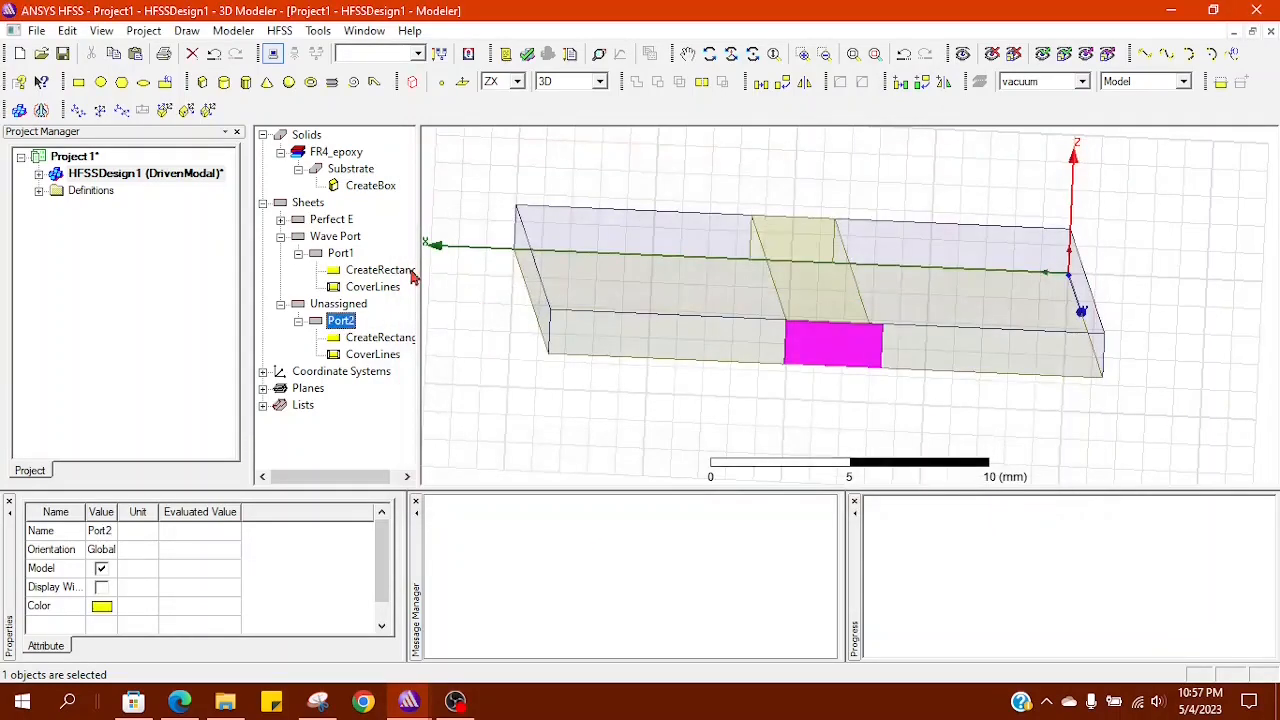
Step: Set the XSize of the Port2 rectangle to -3 mm
double_click(378, 337)
left_click(576, 314)
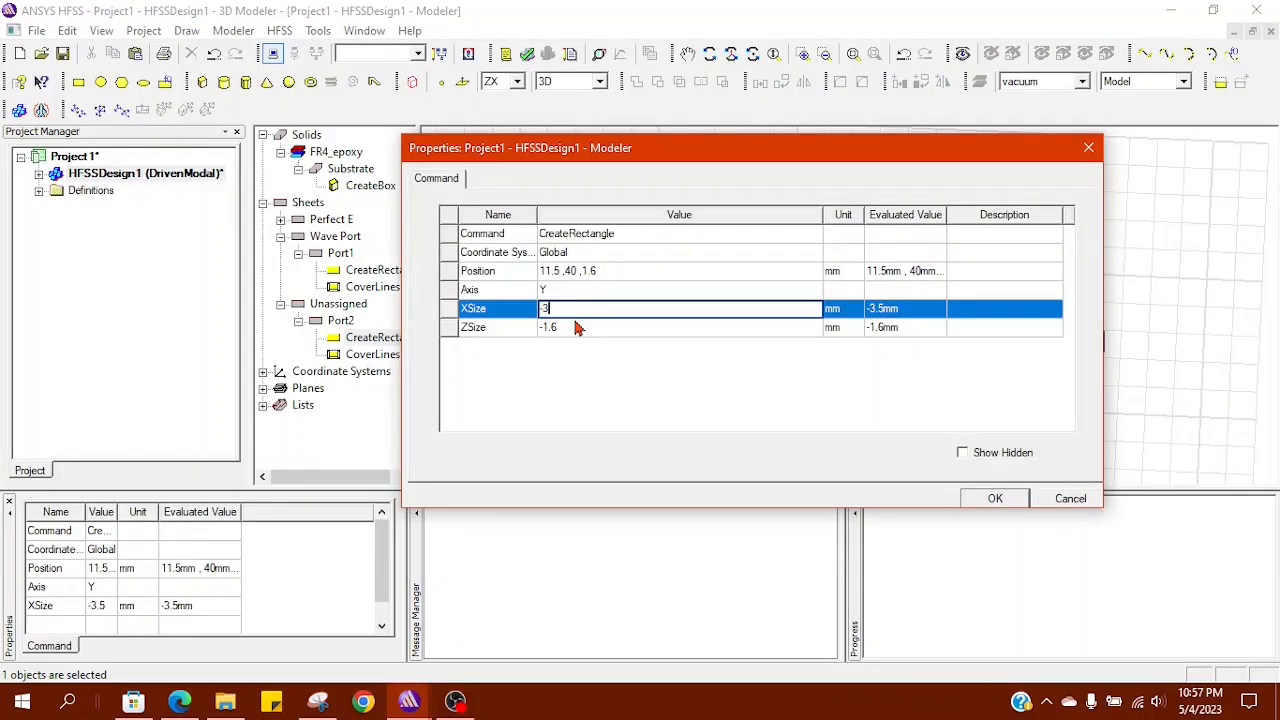
type("-3")
left_click(995, 498)
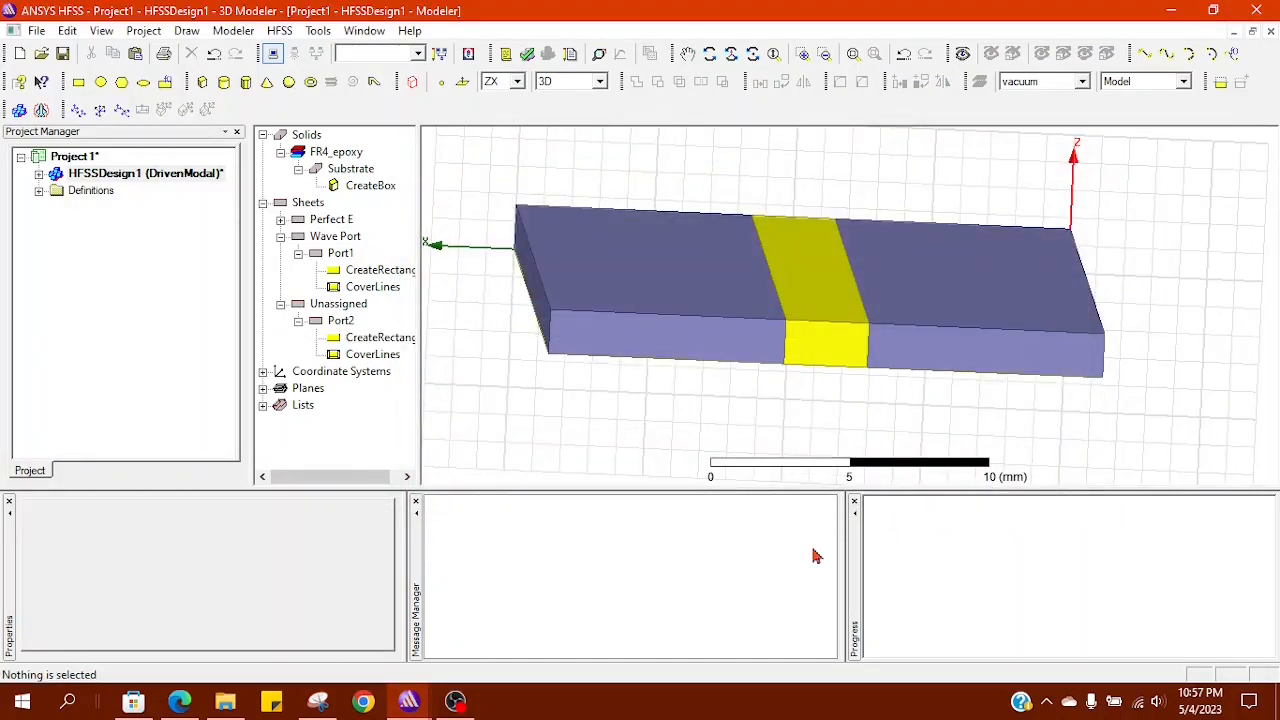
Step: Assign a wave port excitation to Port2 with a new integration line from the Line's edge midpoint down to the lower edge midpoint
left_click(840, 342)
right_click(842, 342)
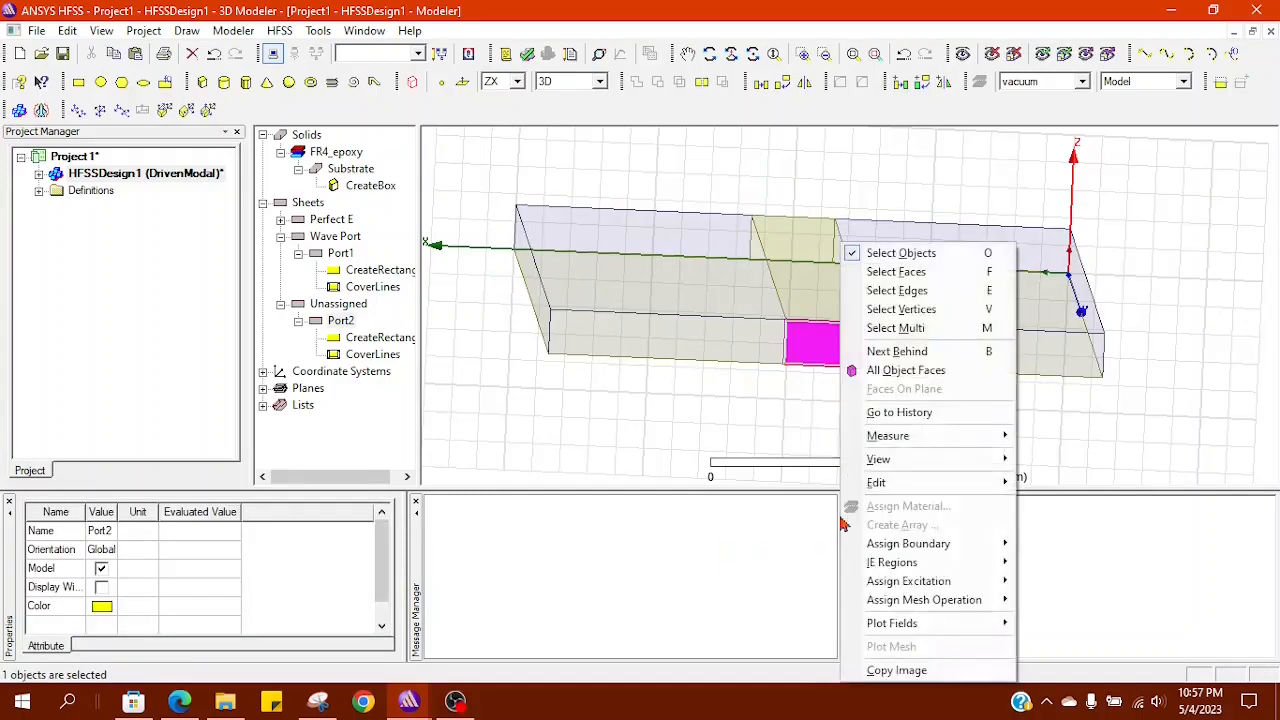
mouse_move(1015, 583)
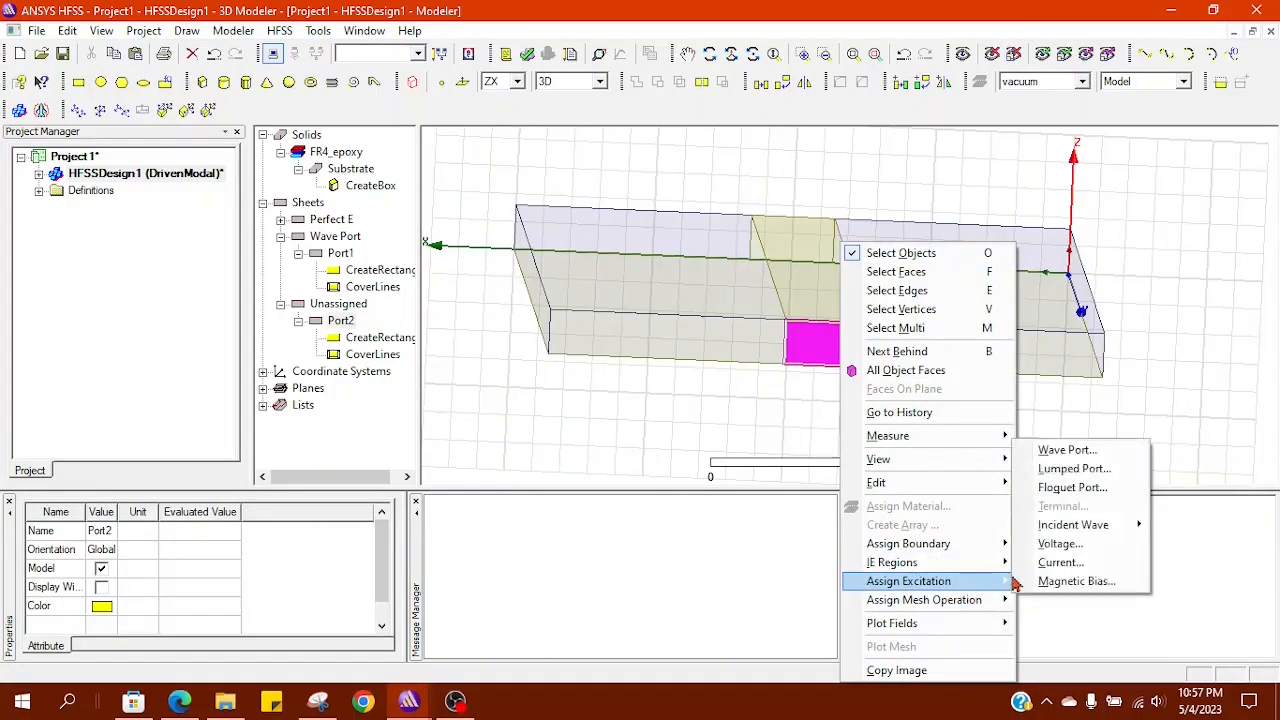
left_click(1058, 450)
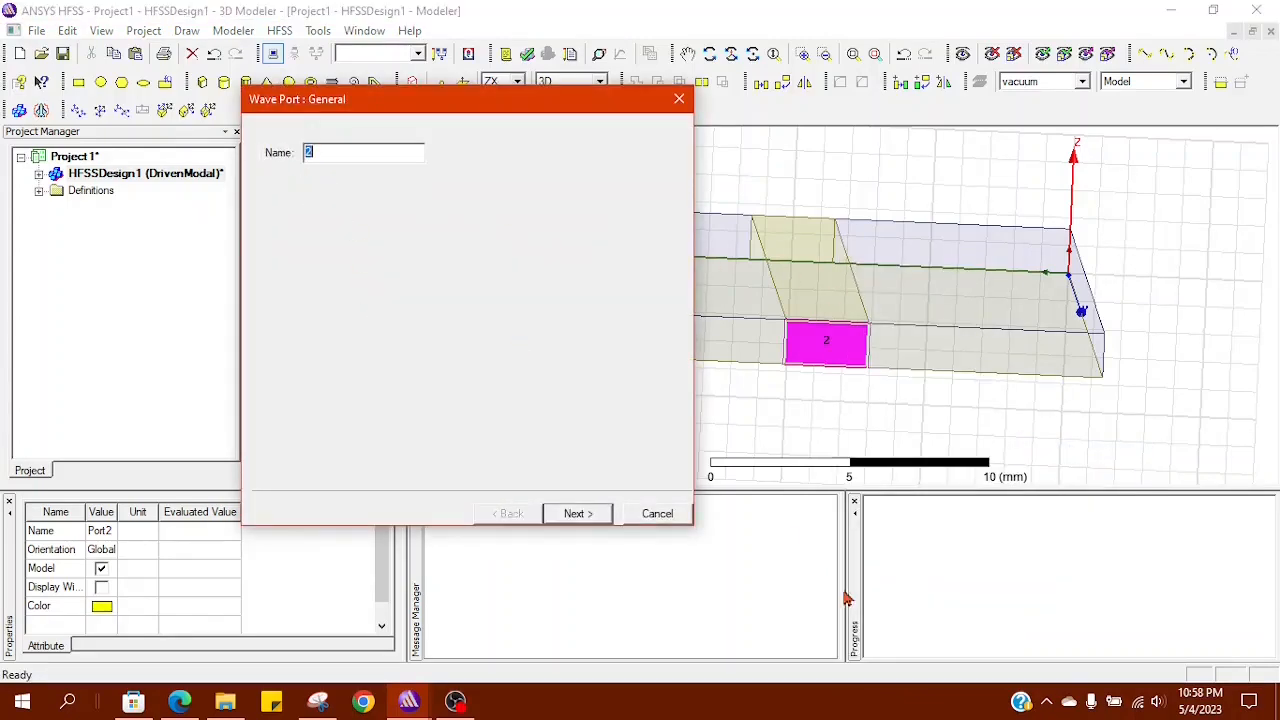
left_click(579, 516)
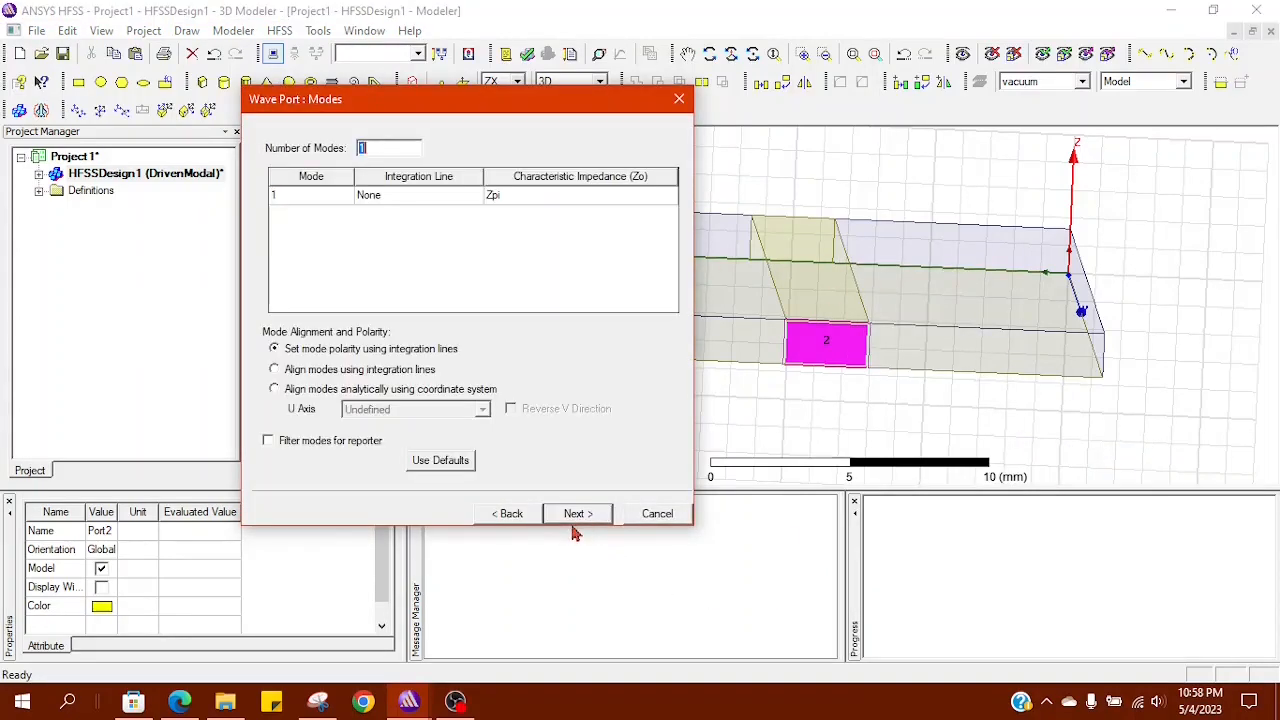
left_click(425, 195)
left_click(427, 195)
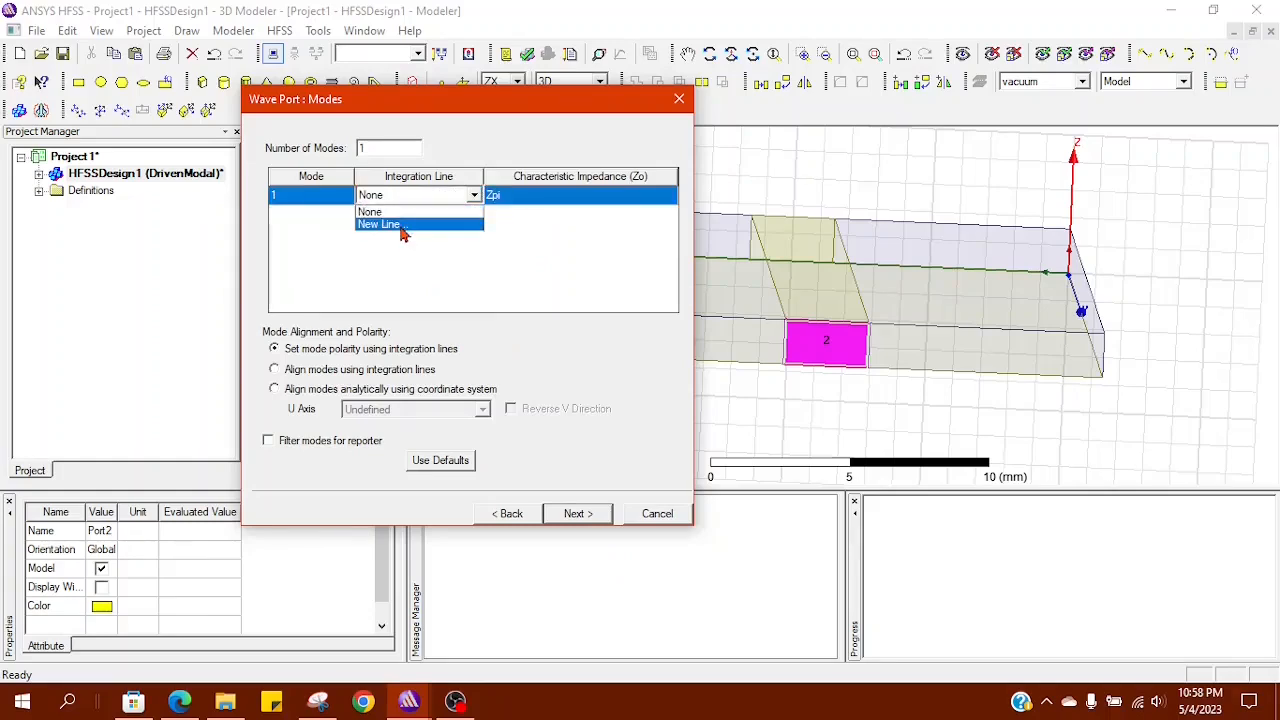
left_click(402, 232)
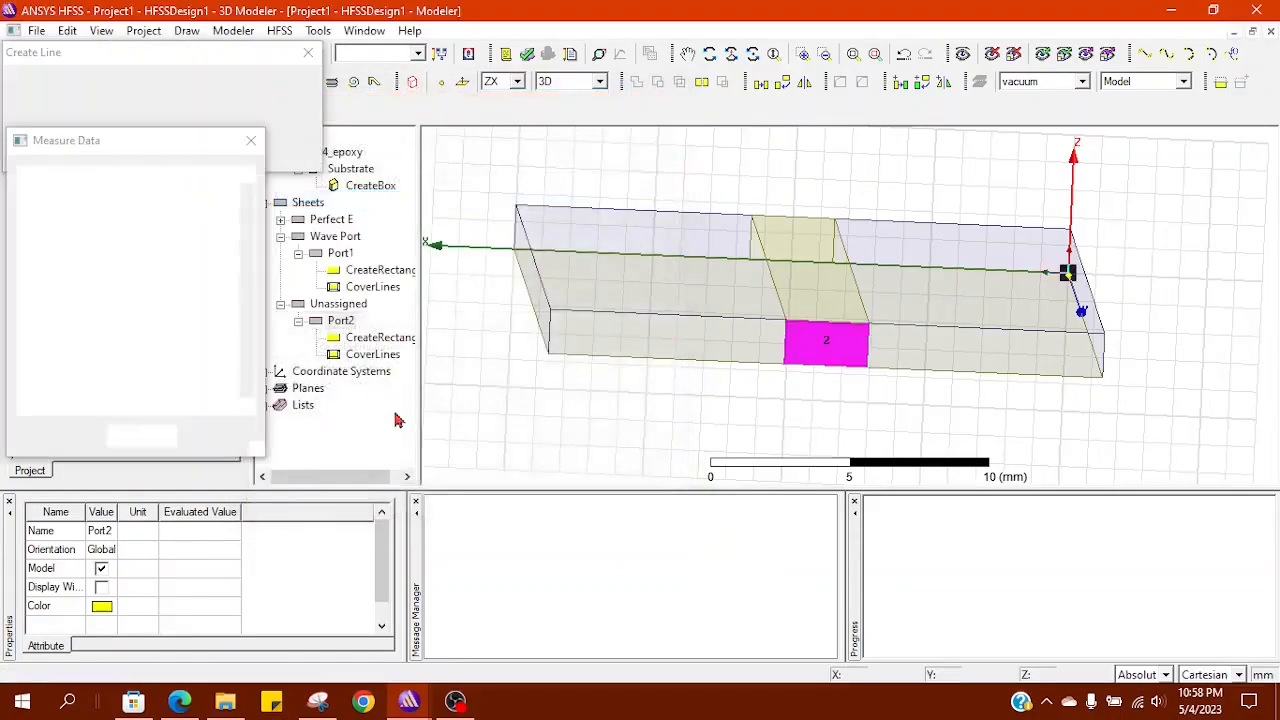
left_click(828, 366)
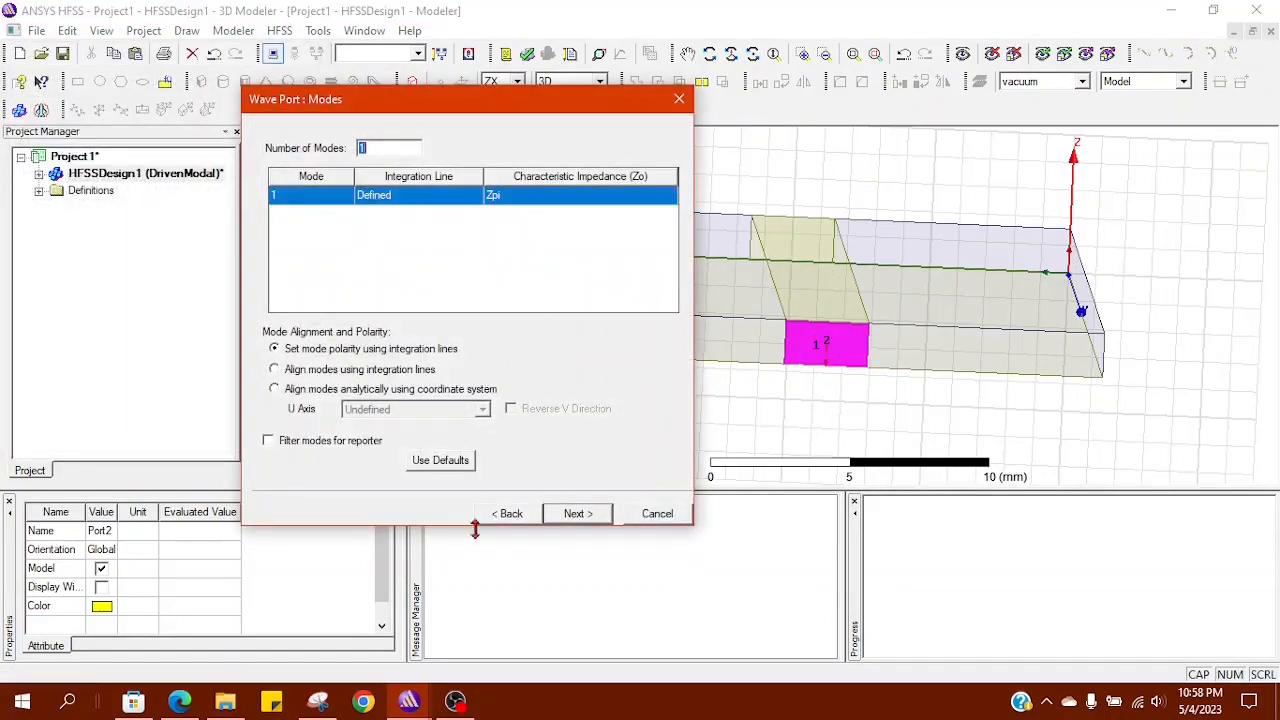
Step: Renormalize all modes of the Port2 wave port to a full port impedance of 50 ohm and finish the port definition
left_click(577, 513)
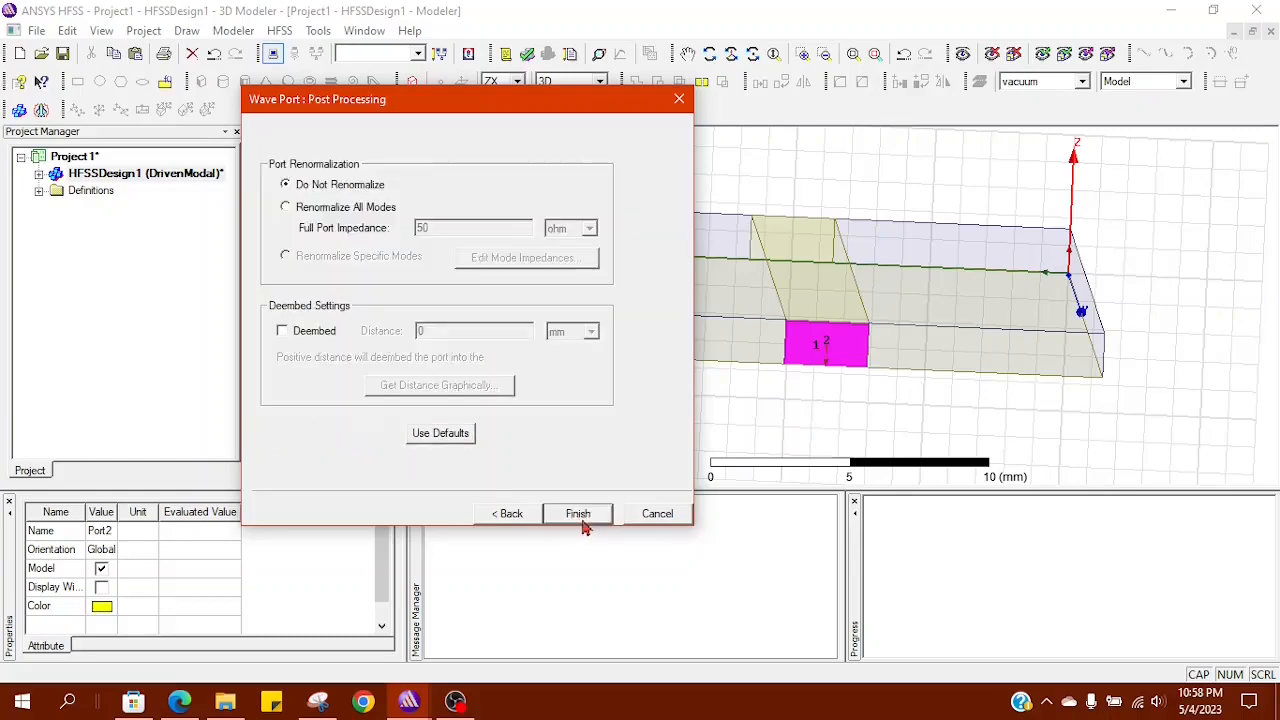
left_click(362, 208)
left_click(573, 513)
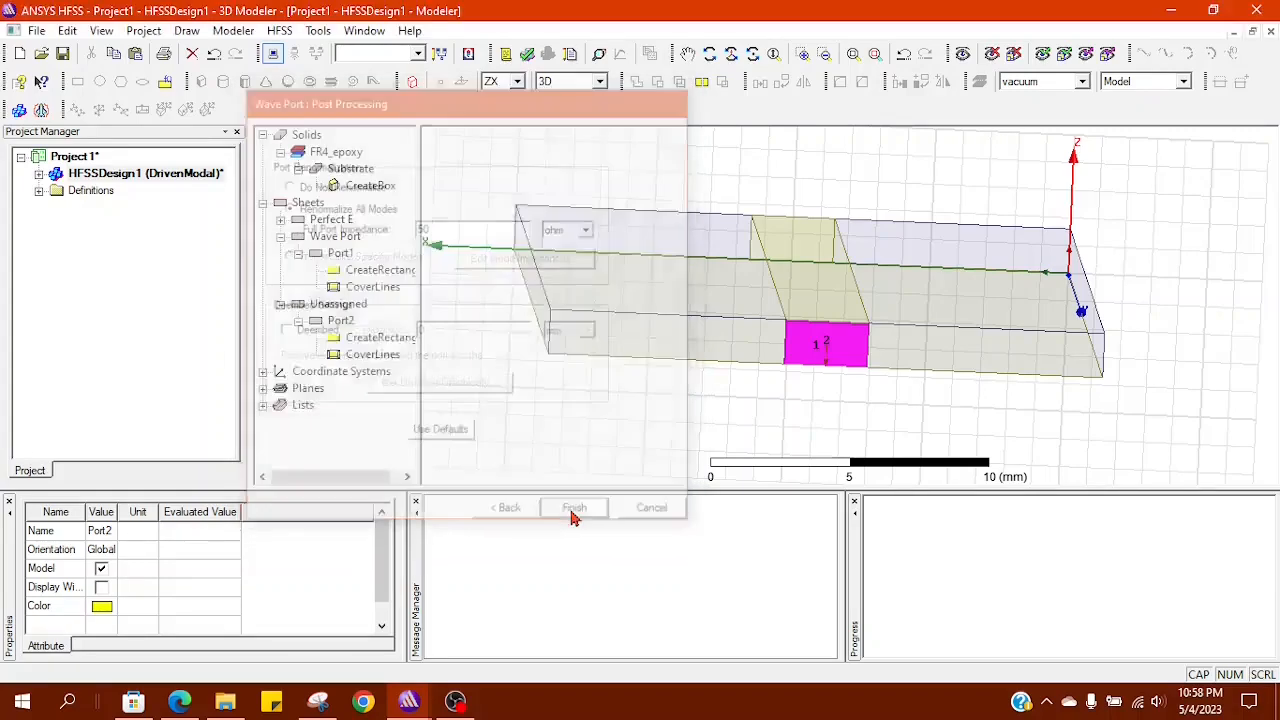
Step: Inspect the model from the side and examine the boundaries and excitations assigned in HFSSDesign1
scroll(745, 423, "down", 4)
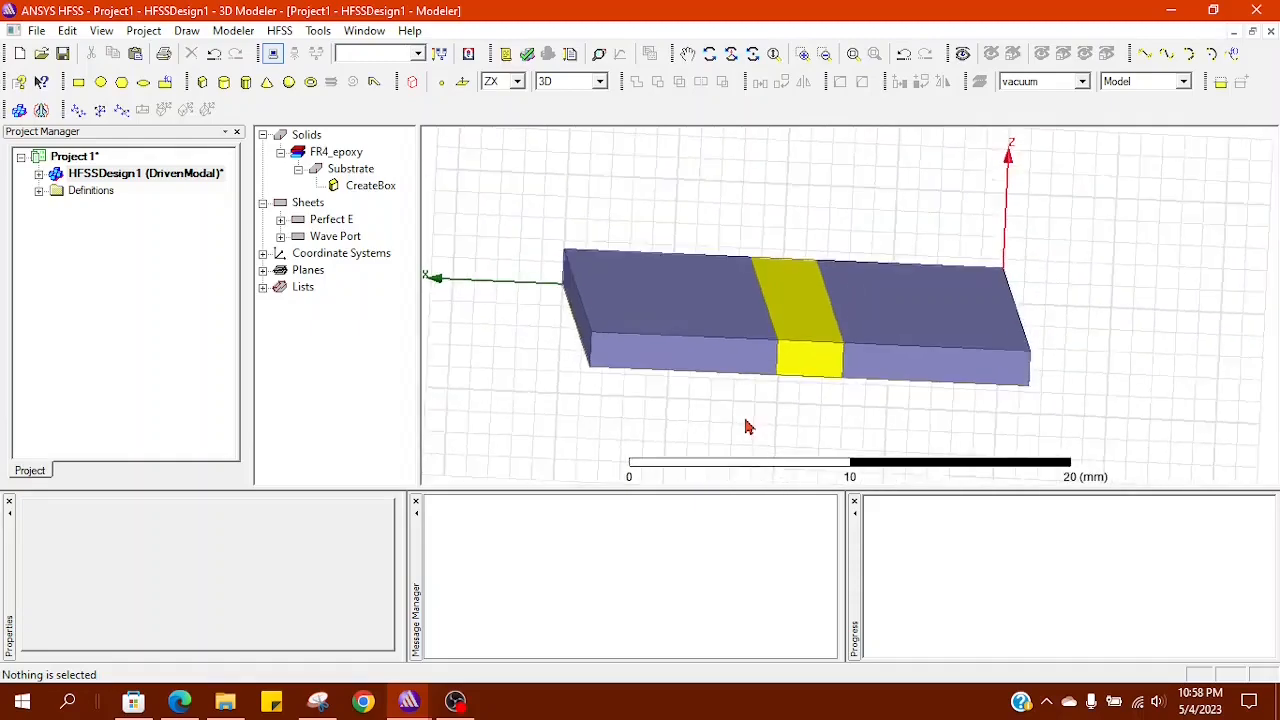
left_click_drag(731, 417, 903, 443, "alt")
scroll(645, 312, "down", 2)
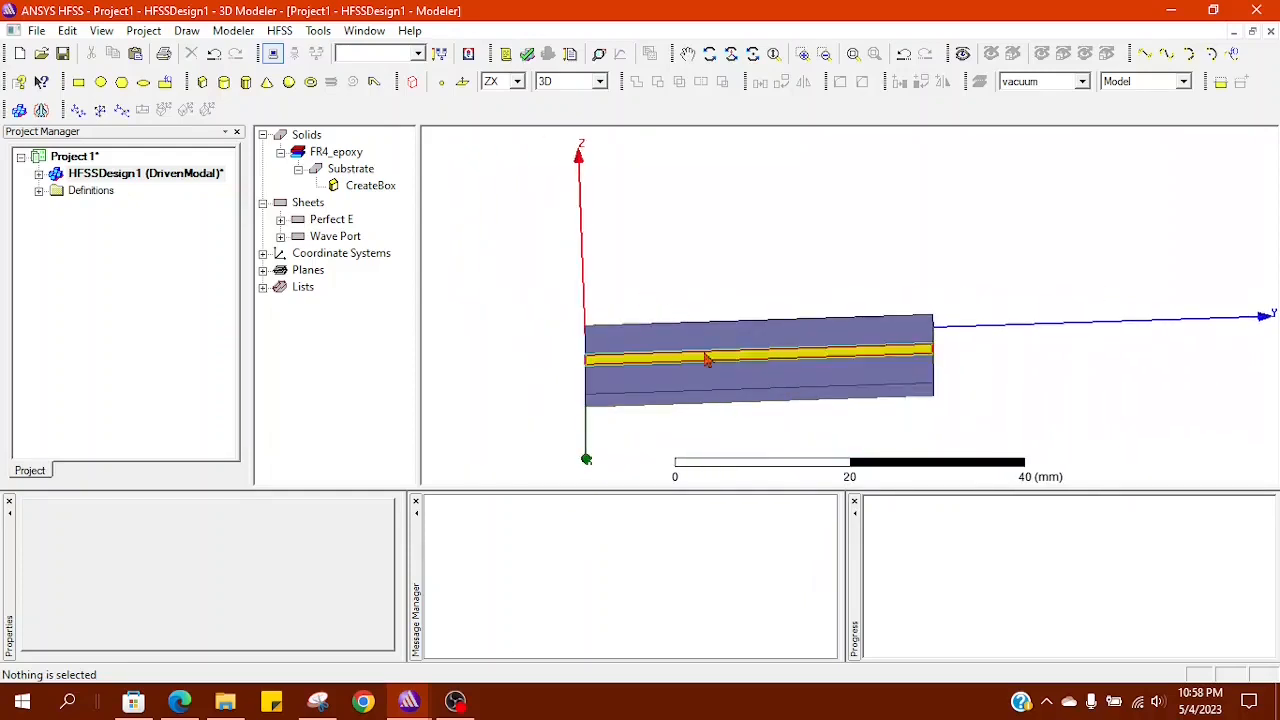
scroll(760, 334, "up", 2)
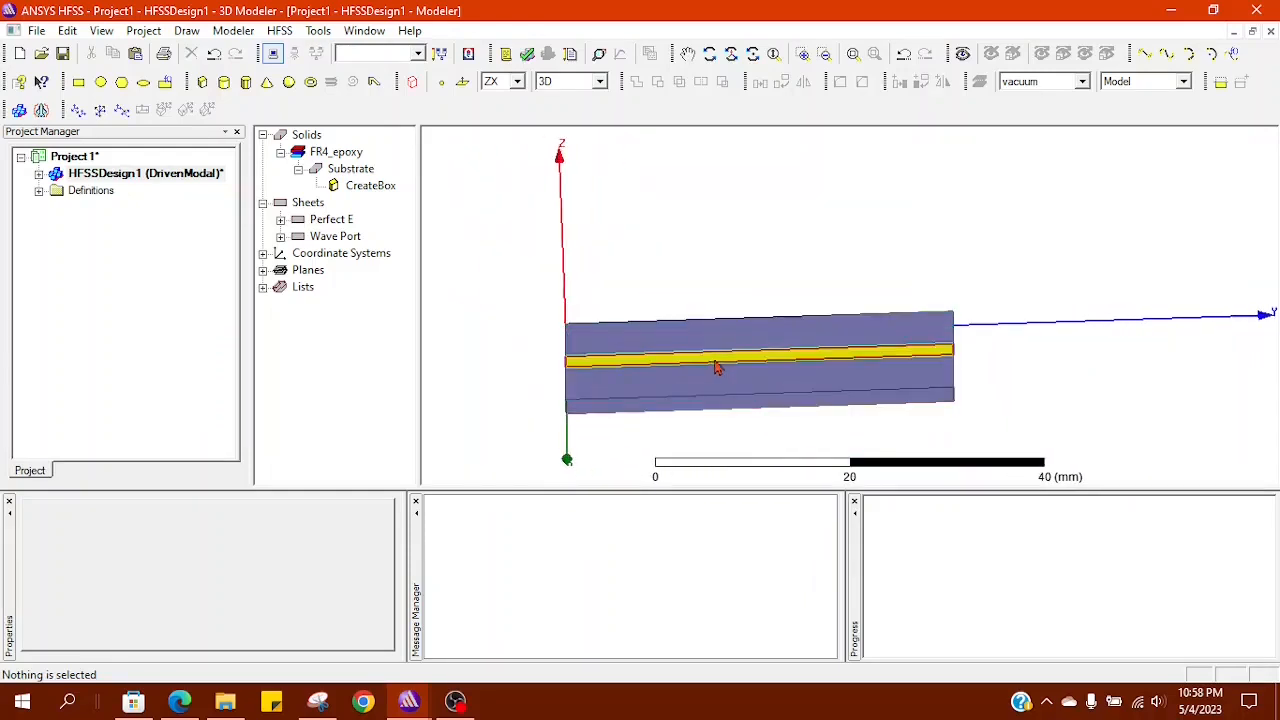
left_click(716, 368)
left_click(38, 174)
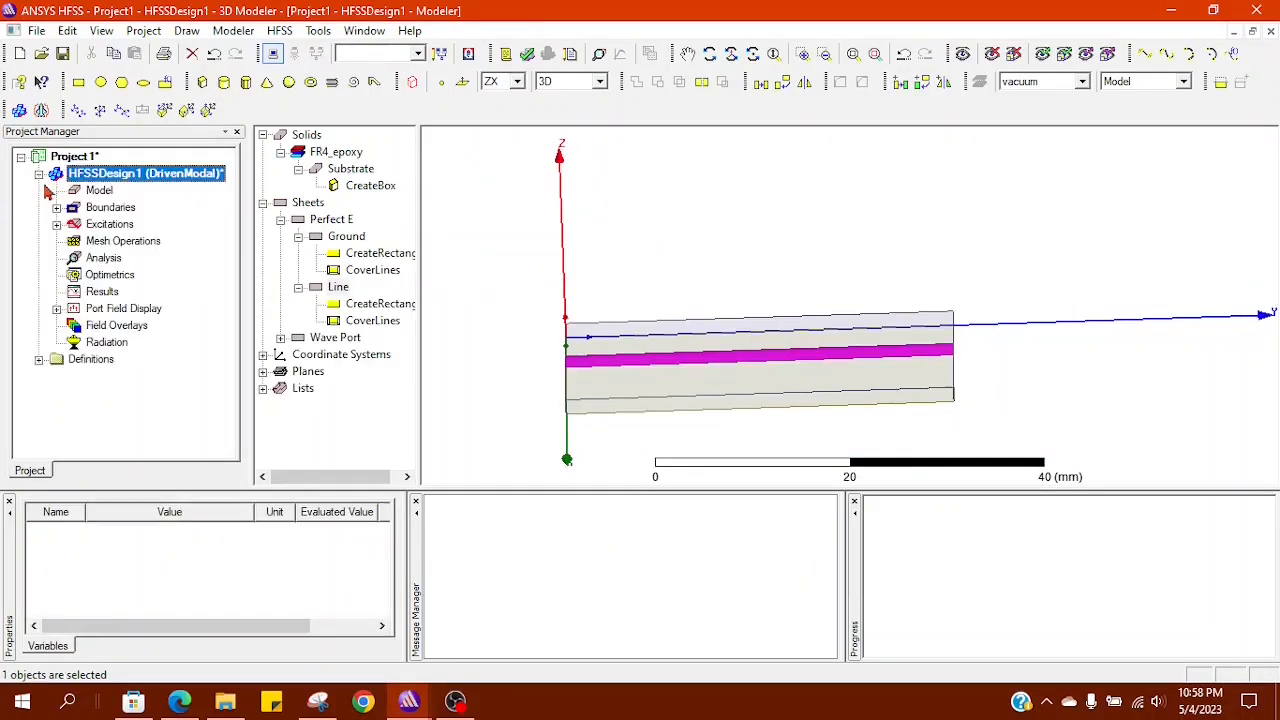
left_click(57, 224)
left_click(57, 207)
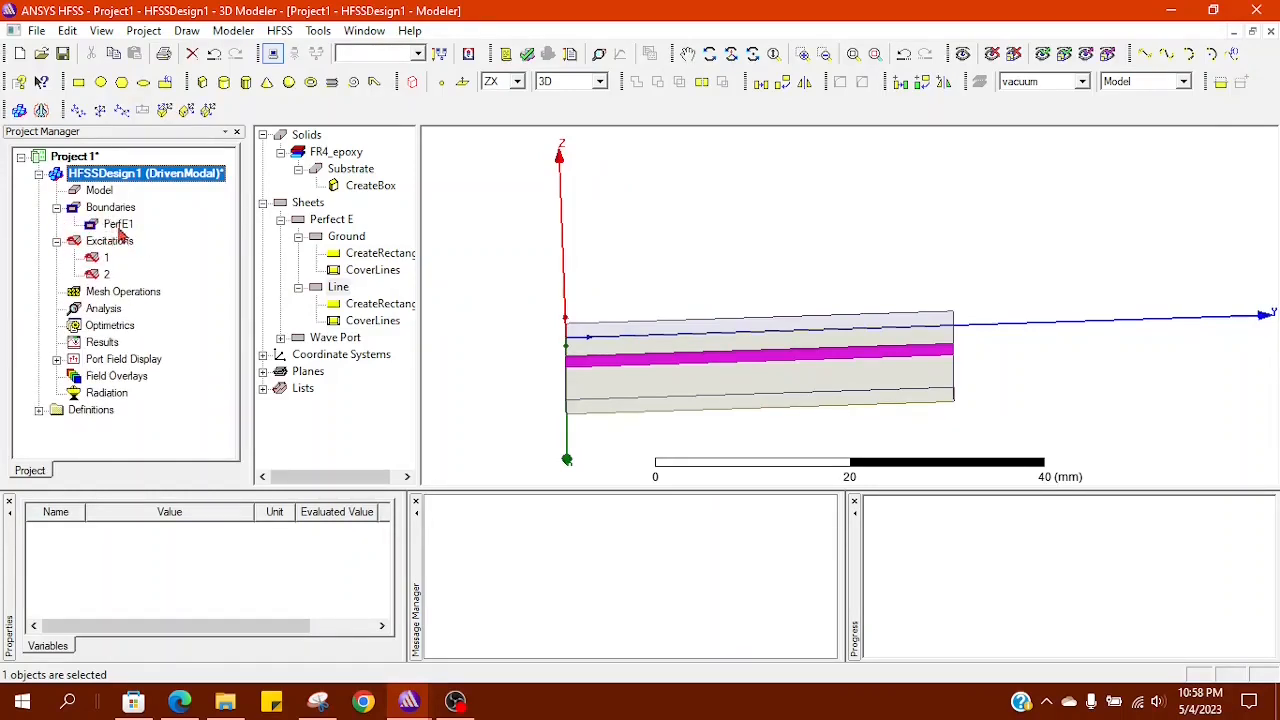
left_click(540, 429)
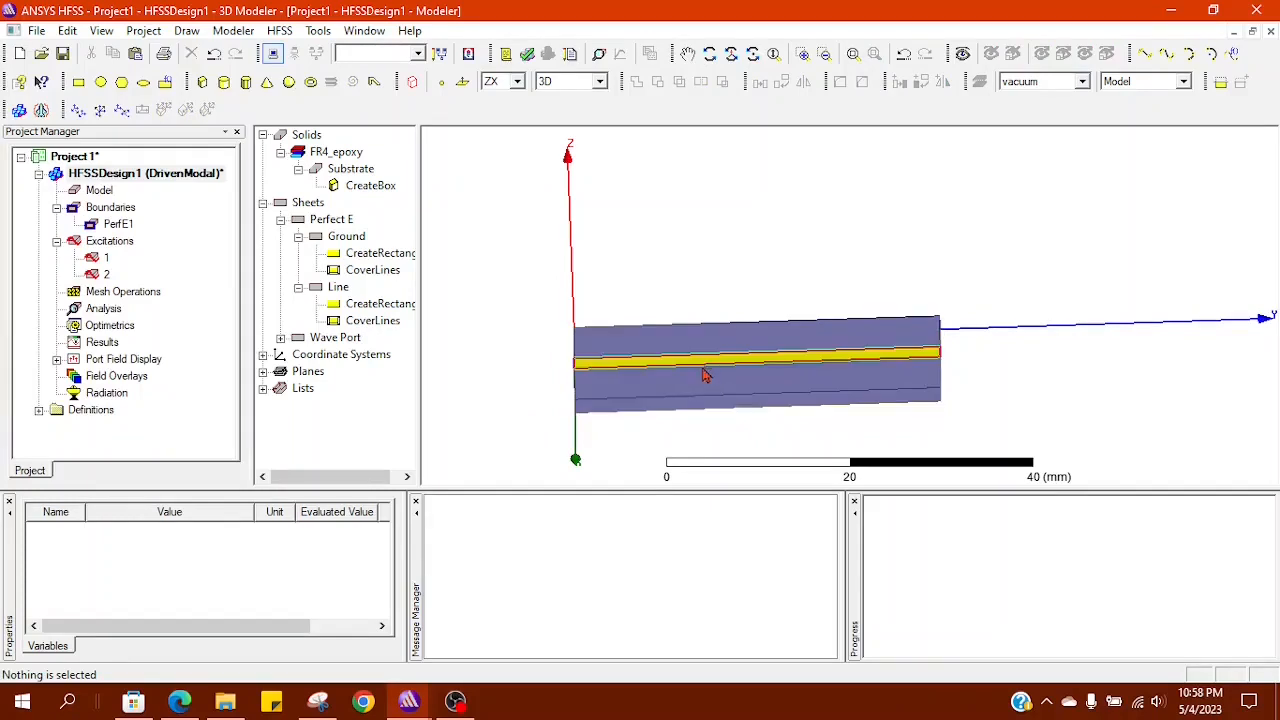
Step: Draw a box of about 45 by 70 by 165 mm around the microstrip on the XY plane, starting at -10, -15, 0 mm
scroll(769, 234, "down", 2)
scroll(762, 239, "up", 1)
scroll(720, 246, "down", 4)
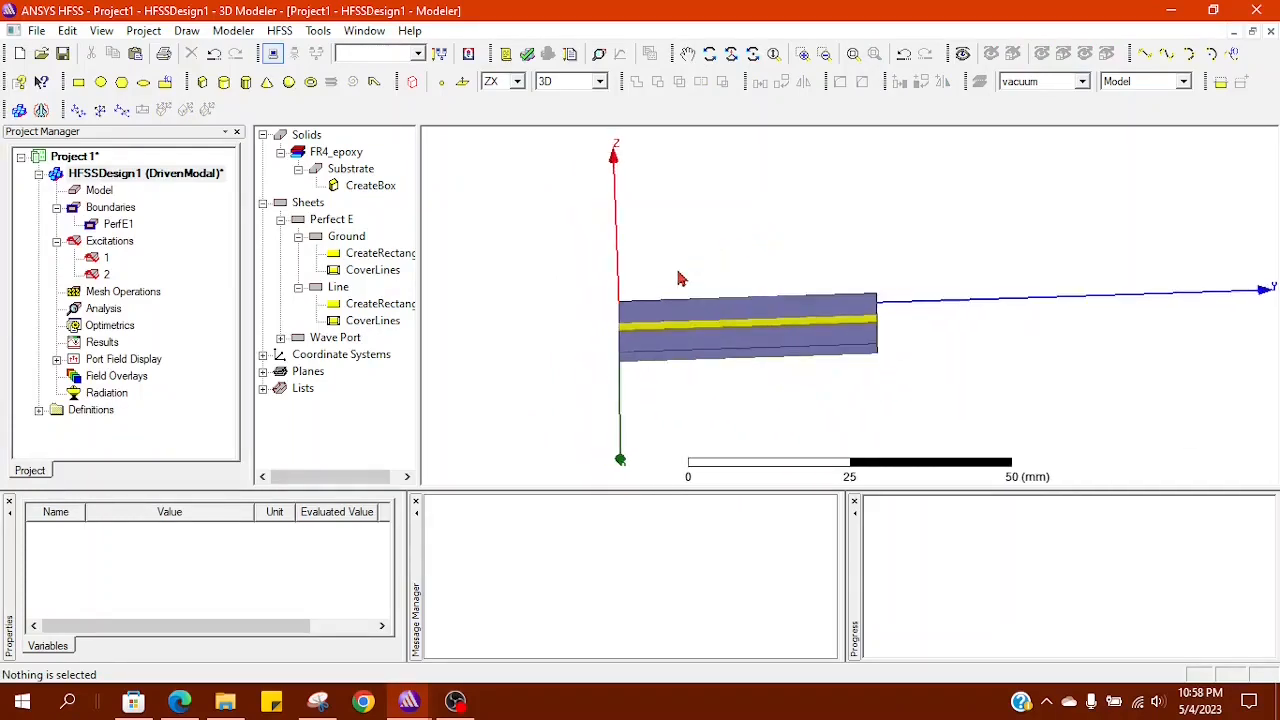
left_click(516, 82)
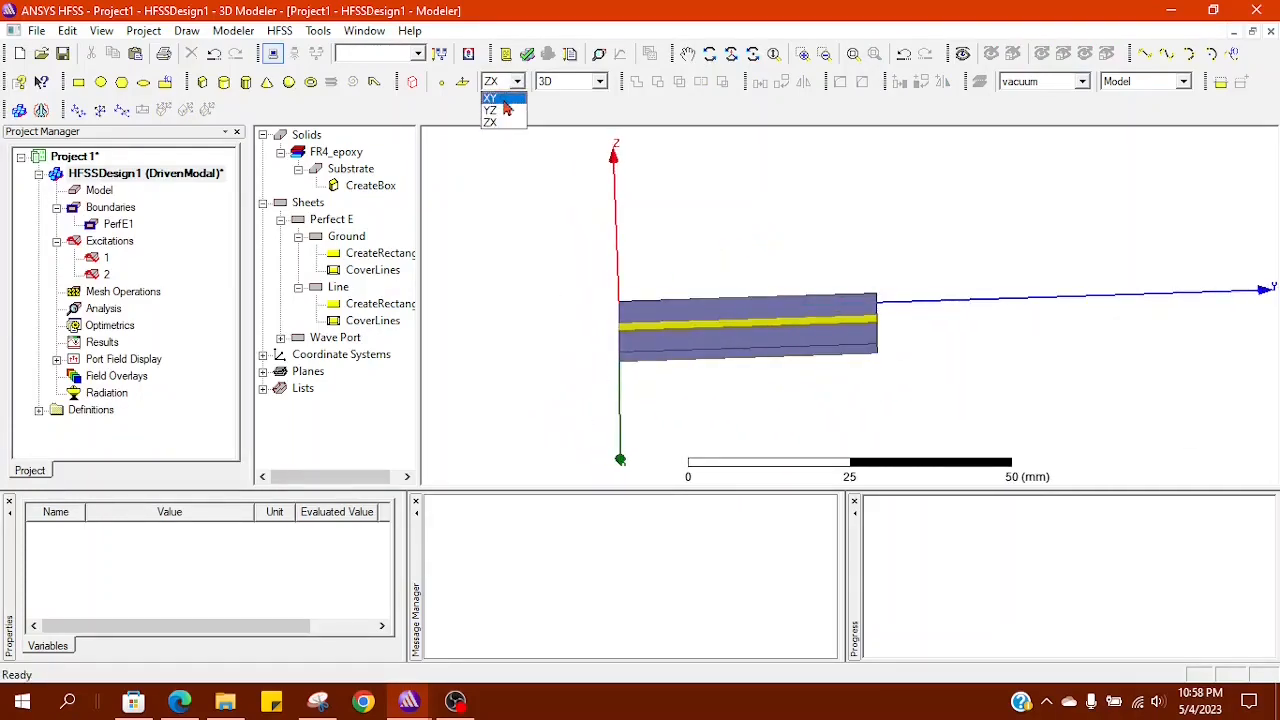
left_click(504, 99)
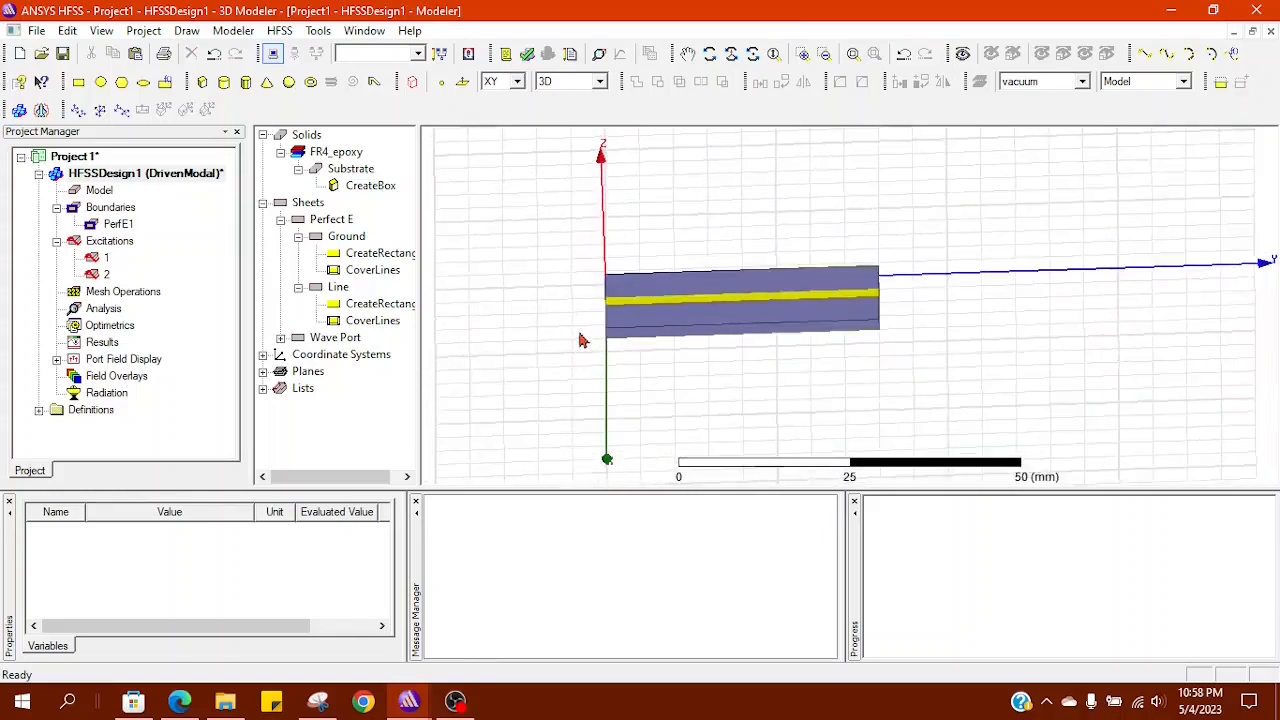
left_click(202, 82)
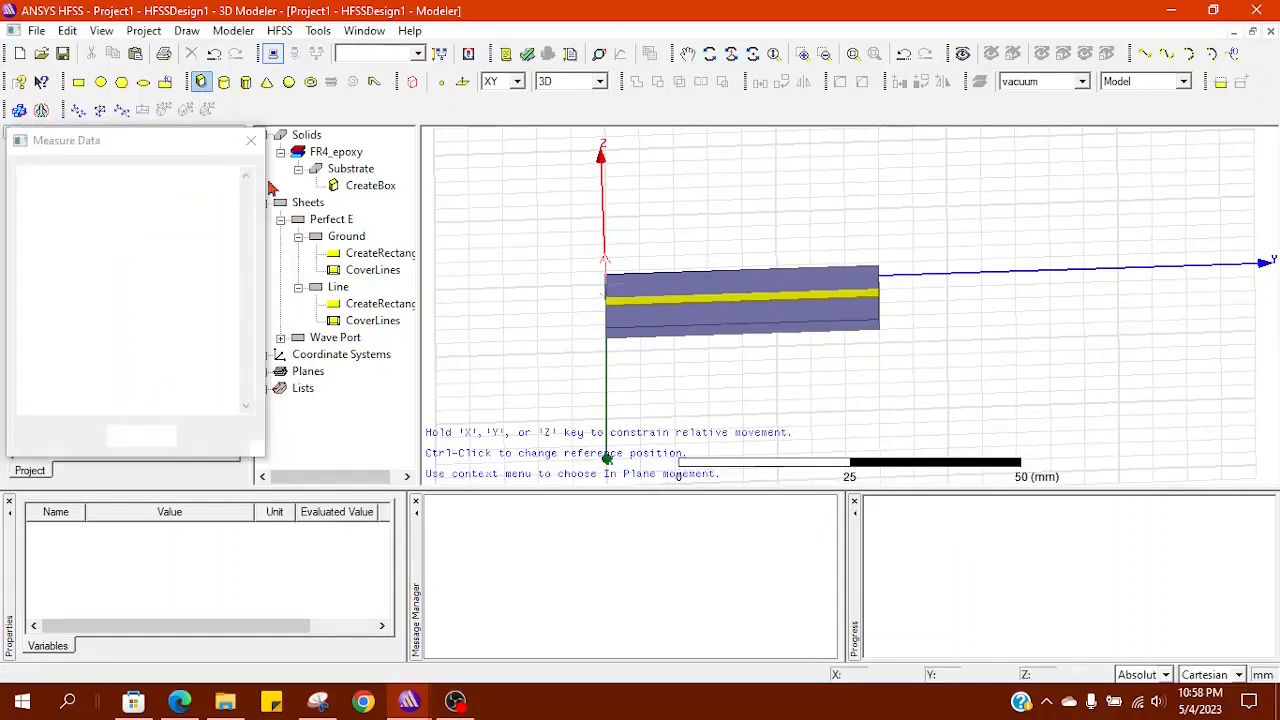
left_click(504, 263)
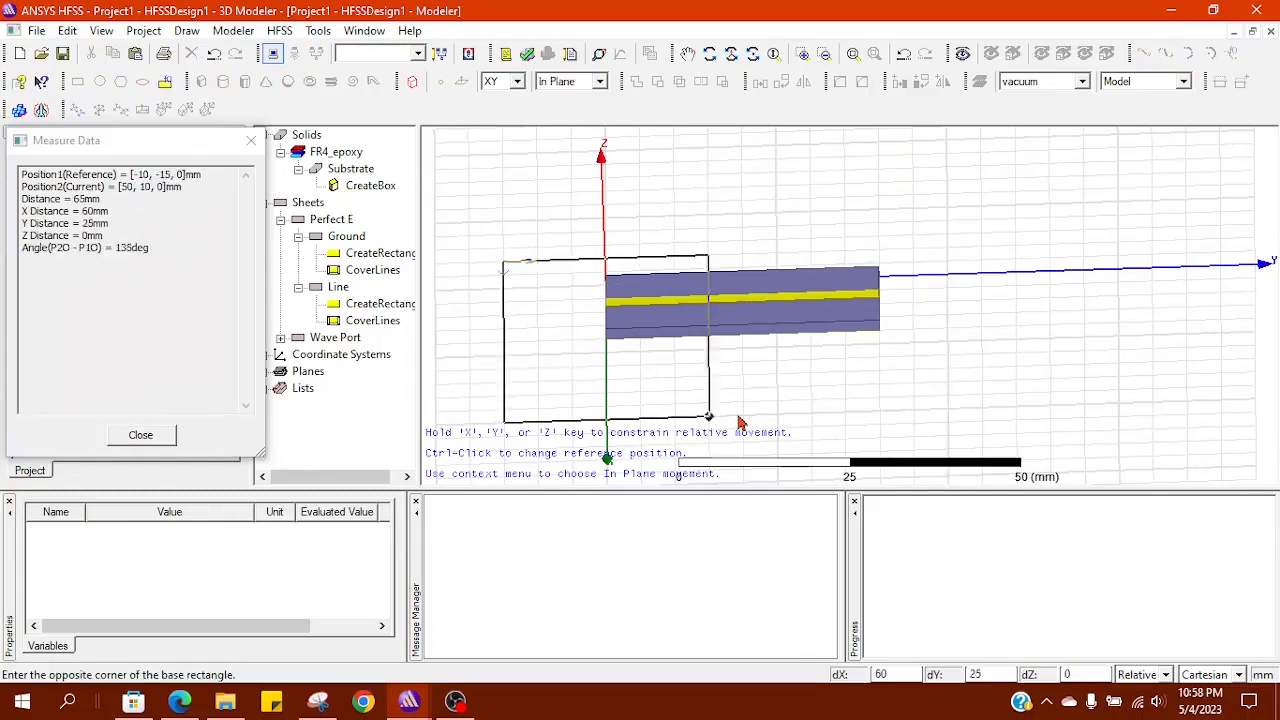
left_click(985, 372)
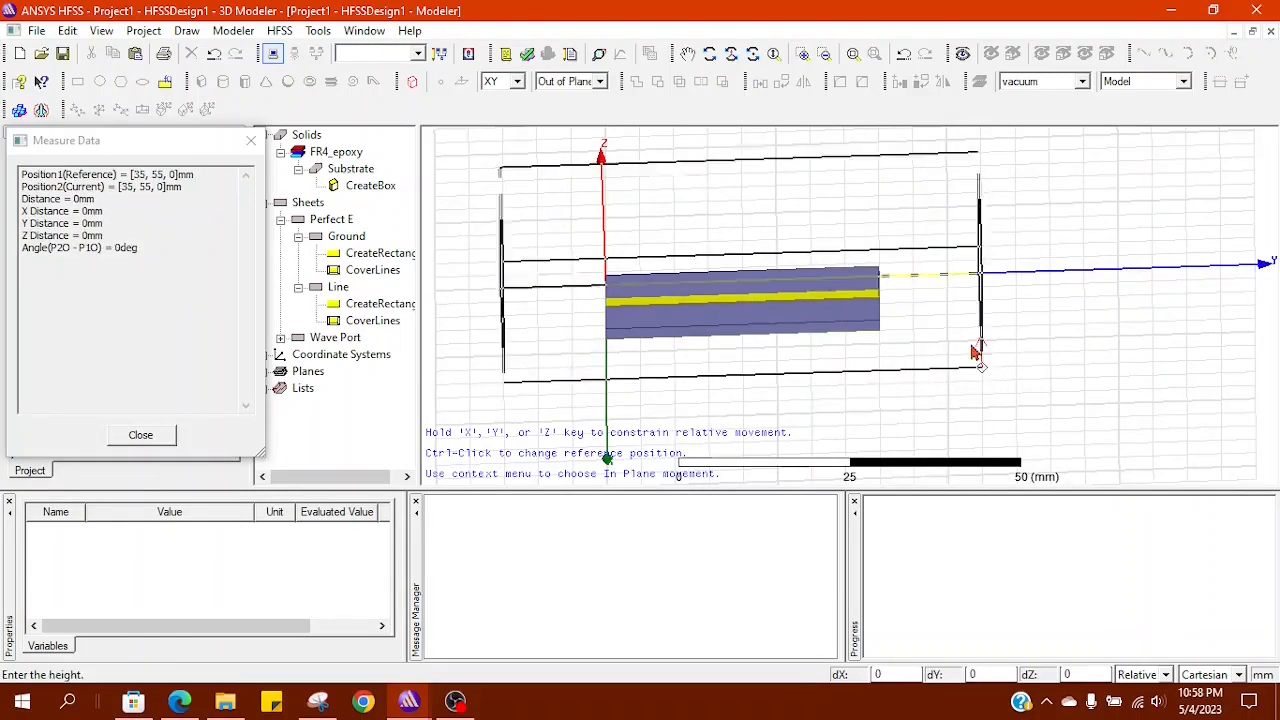
left_click(956, 356)
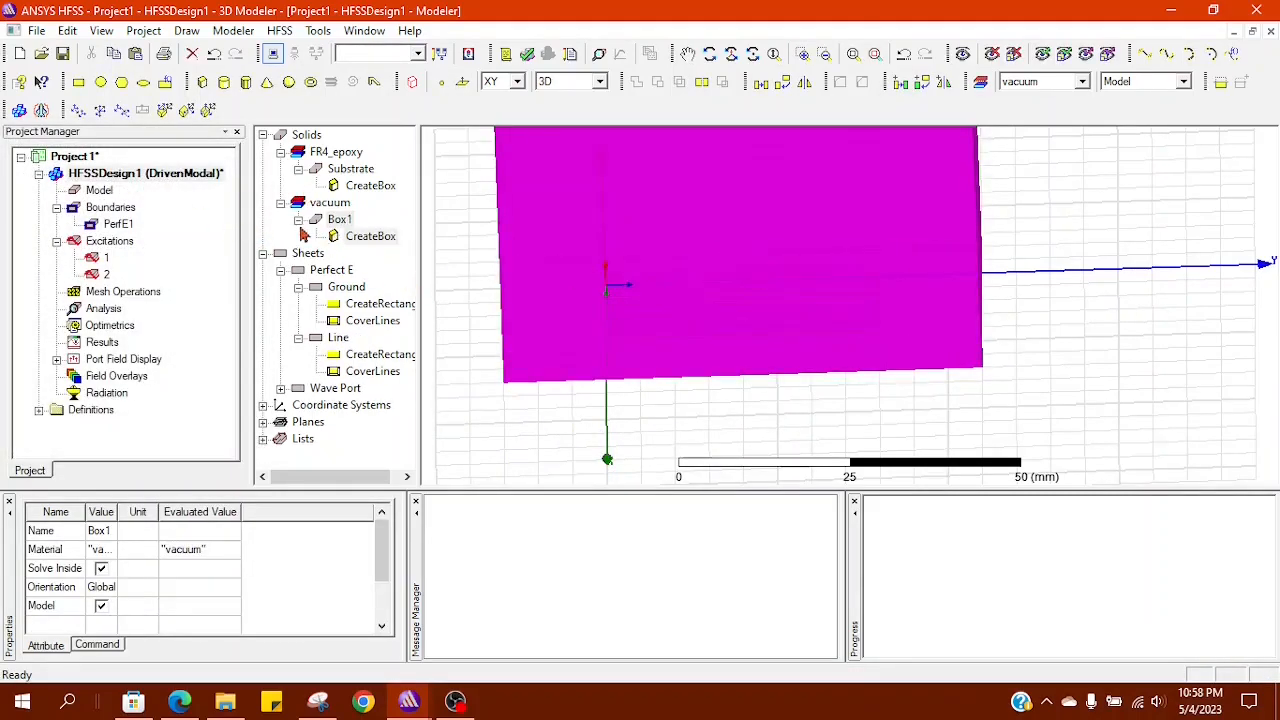
Step: Rename the new vacuum box as radBox and set its transparency to 1
double_click(318, 205)
left_click(281, 204)
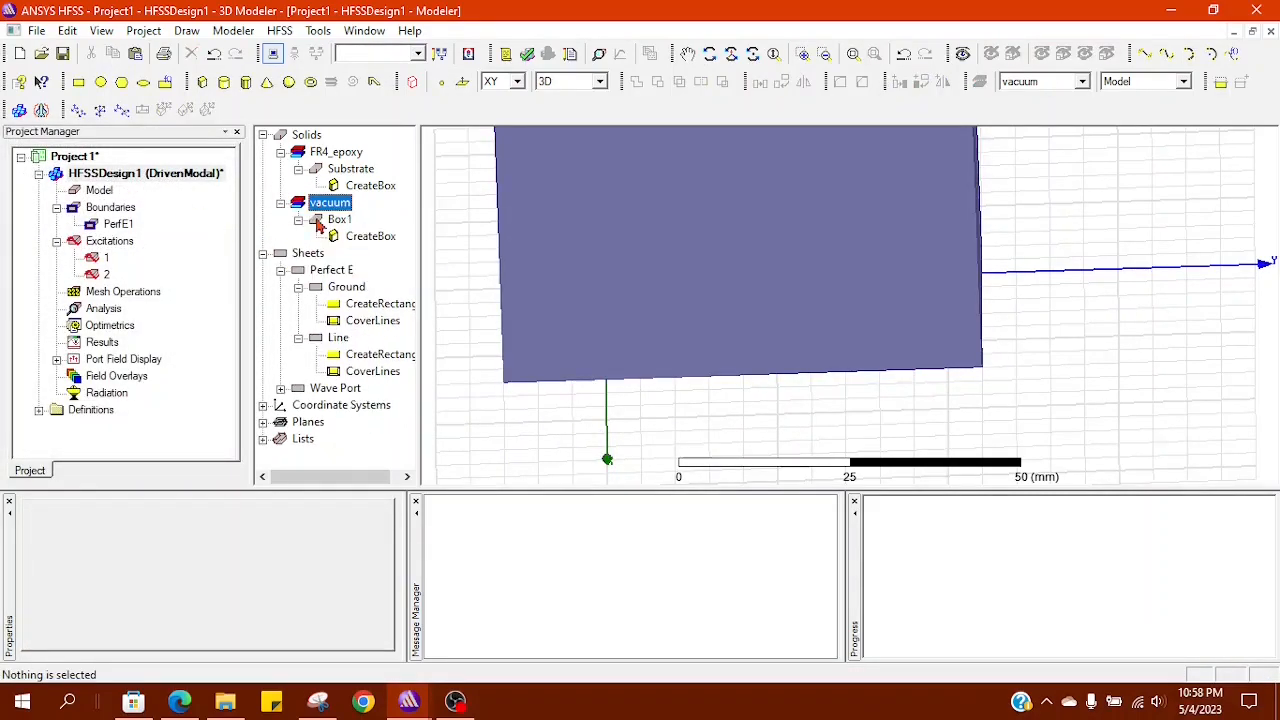
double_click(339, 219)
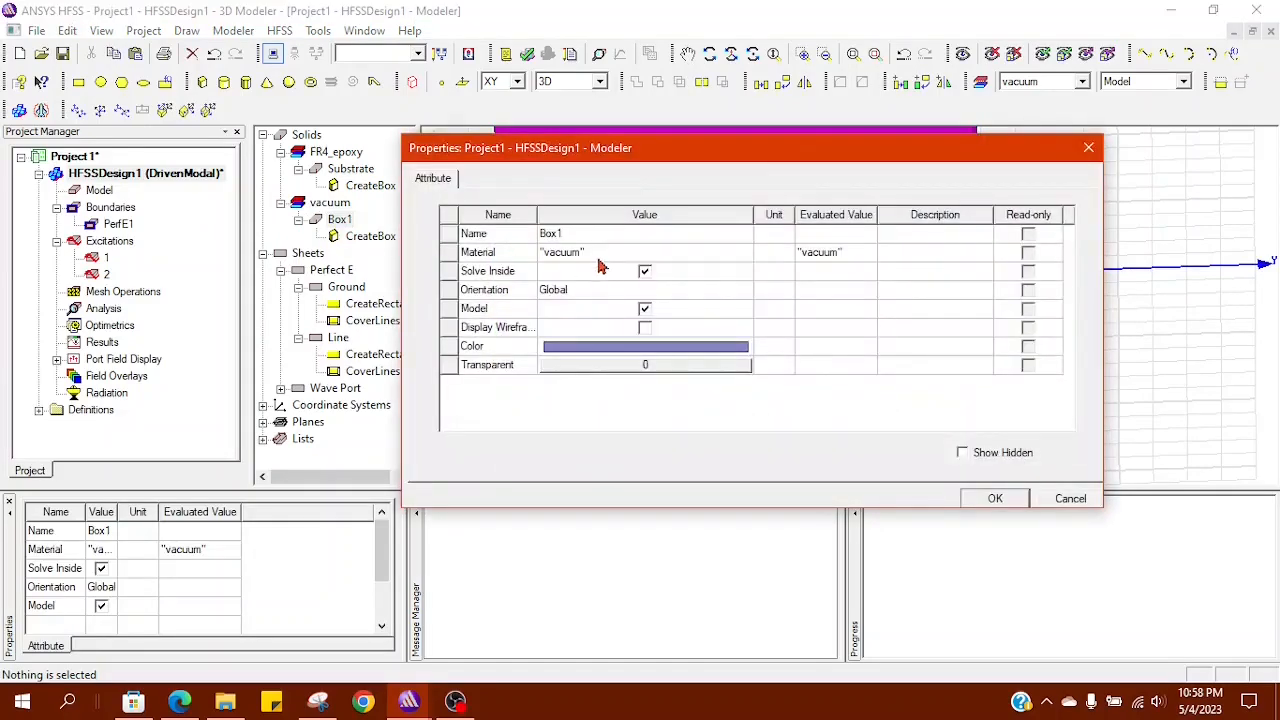
left_click(608, 251)
left_click(563, 317)
left_click(565, 233)
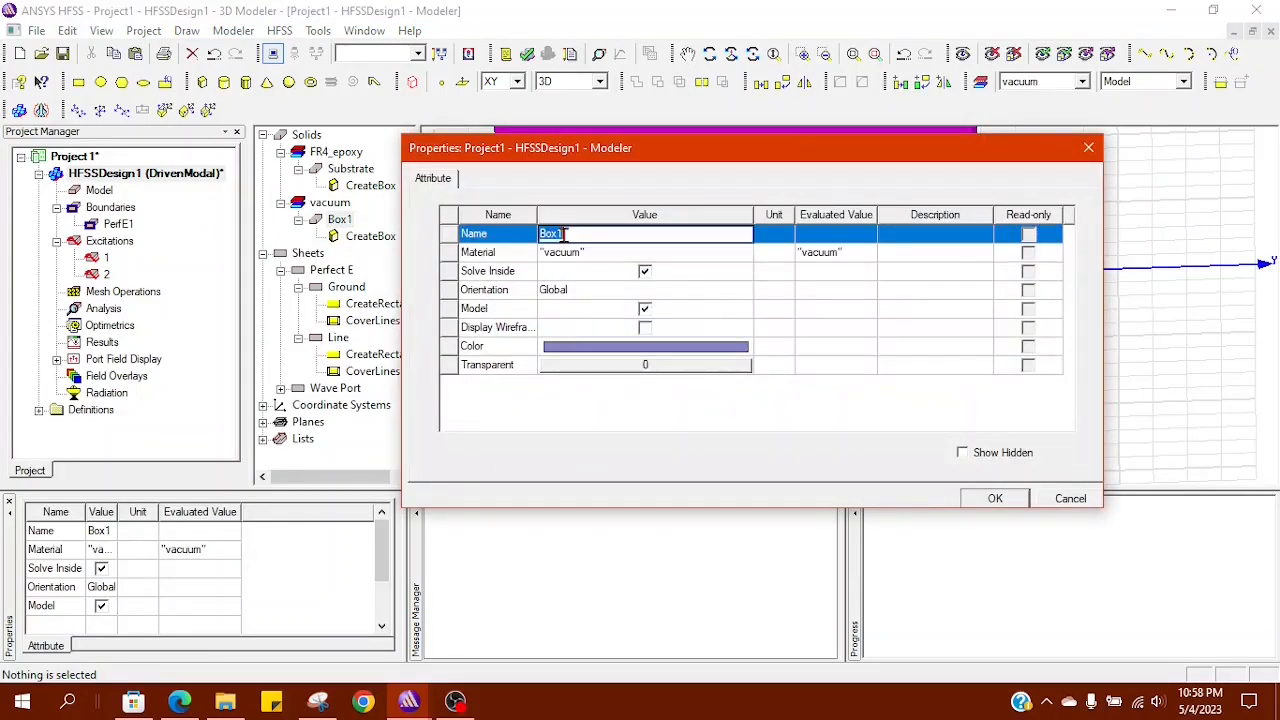
type("radBox")
left_click(618, 366)
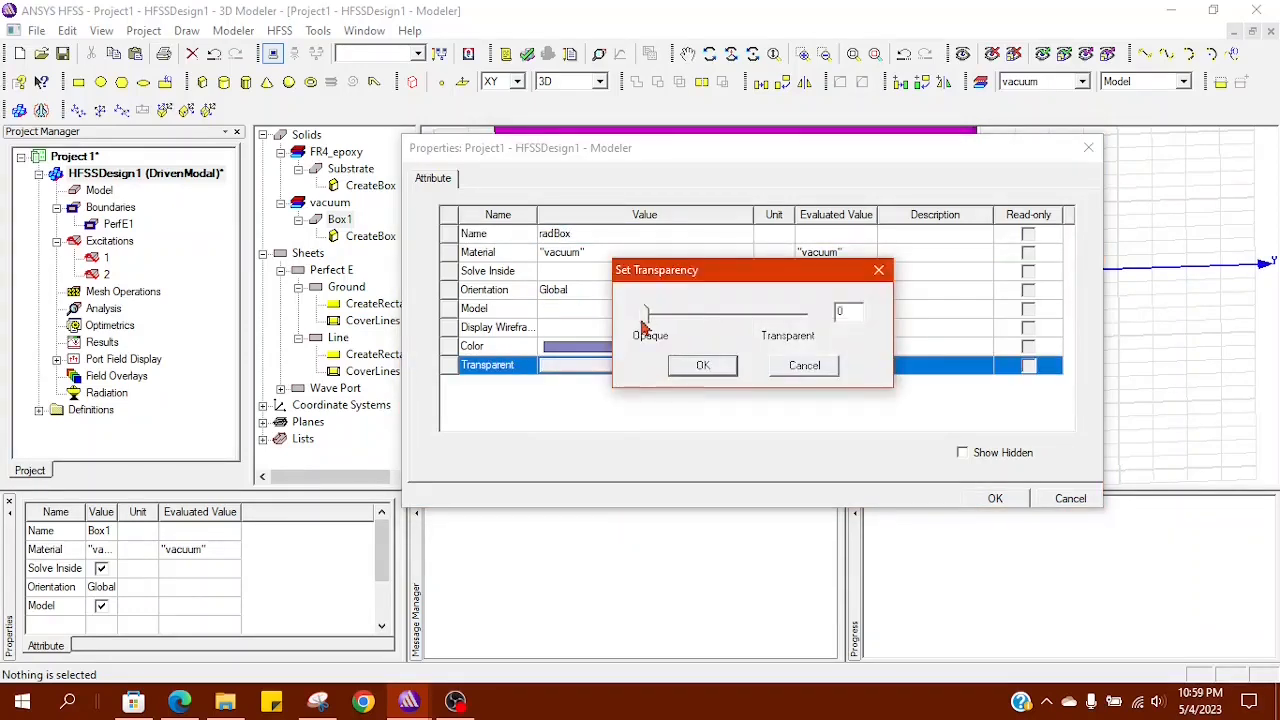
left_click_drag(643, 318, 806, 318)
left_click(703, 365)
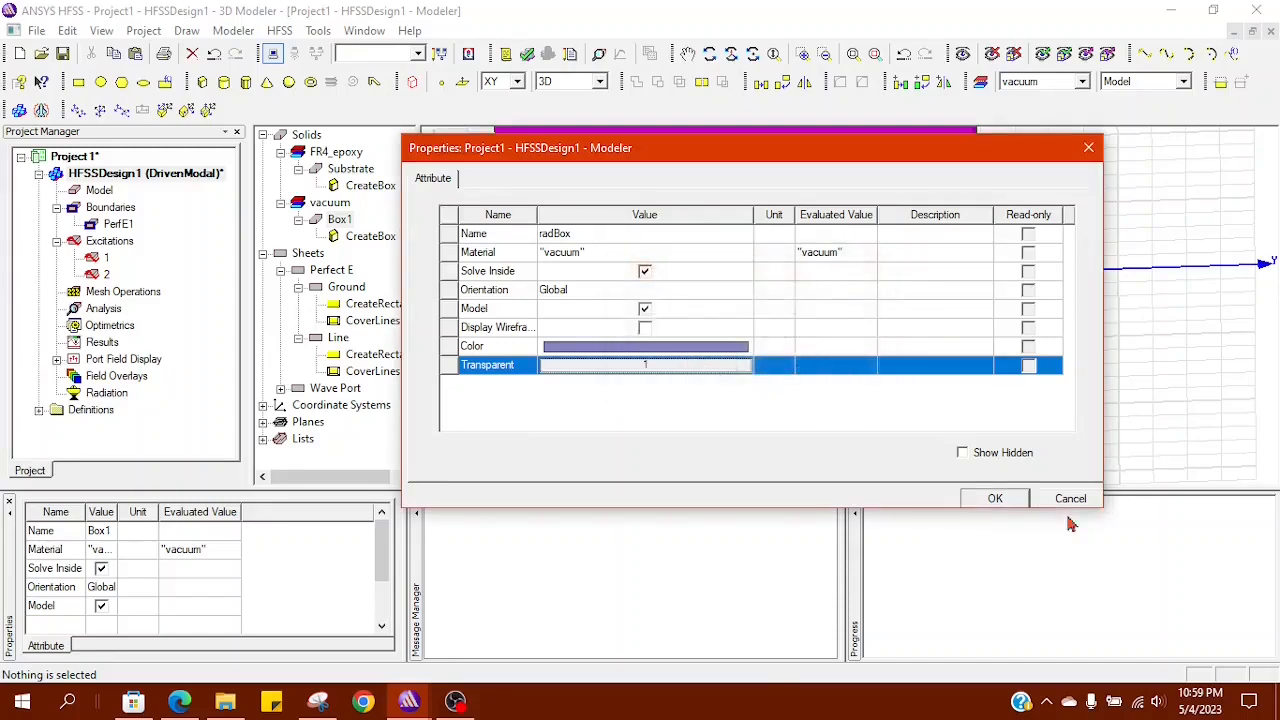
left_click(995, 498)
Step: Set radBox's position to -10, -10, -20 mm, with XSize 40, YSize 60 and ZSize 40 mm
left_click(298, 219)
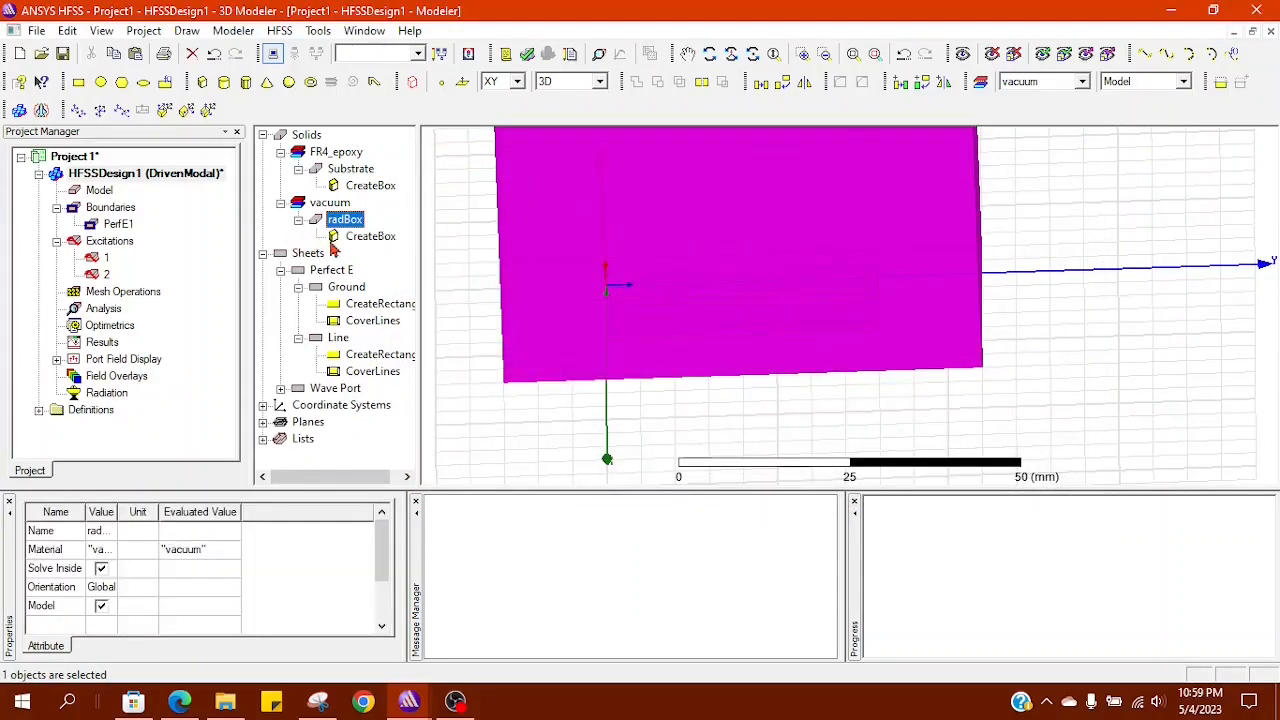
left_click(355, 238)
double_click(366, 240)
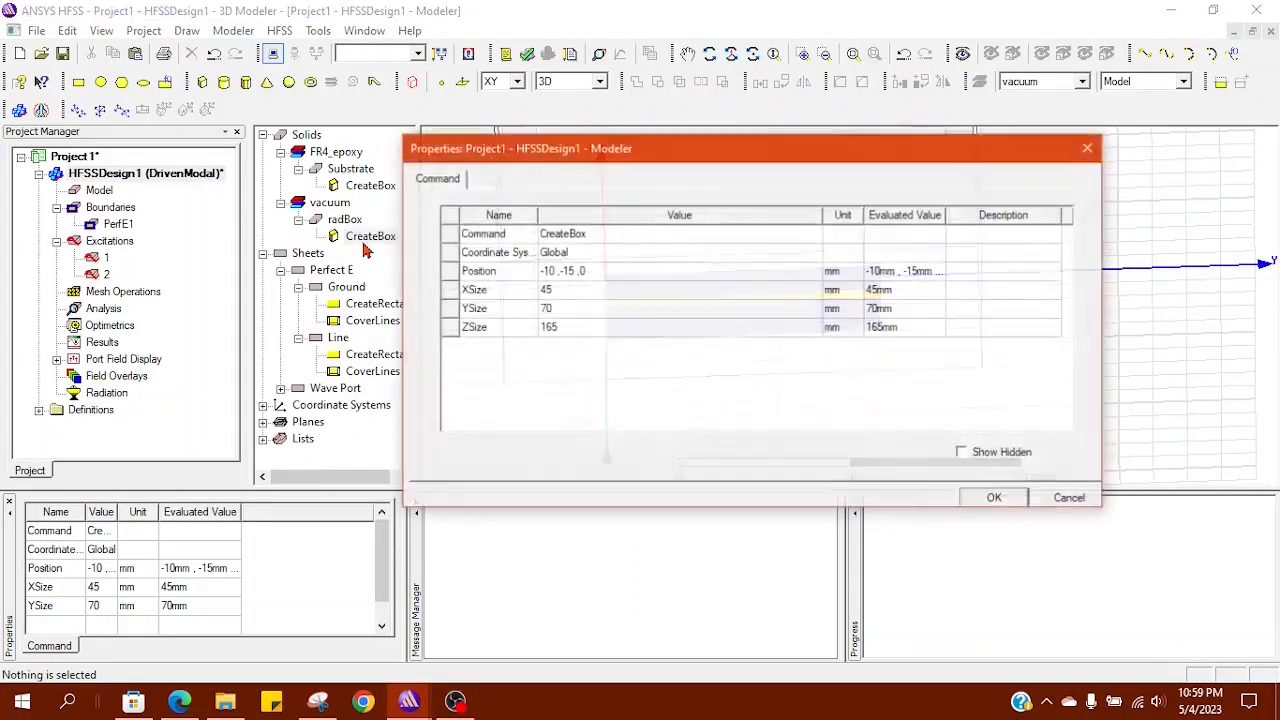
left_click(598, 271)
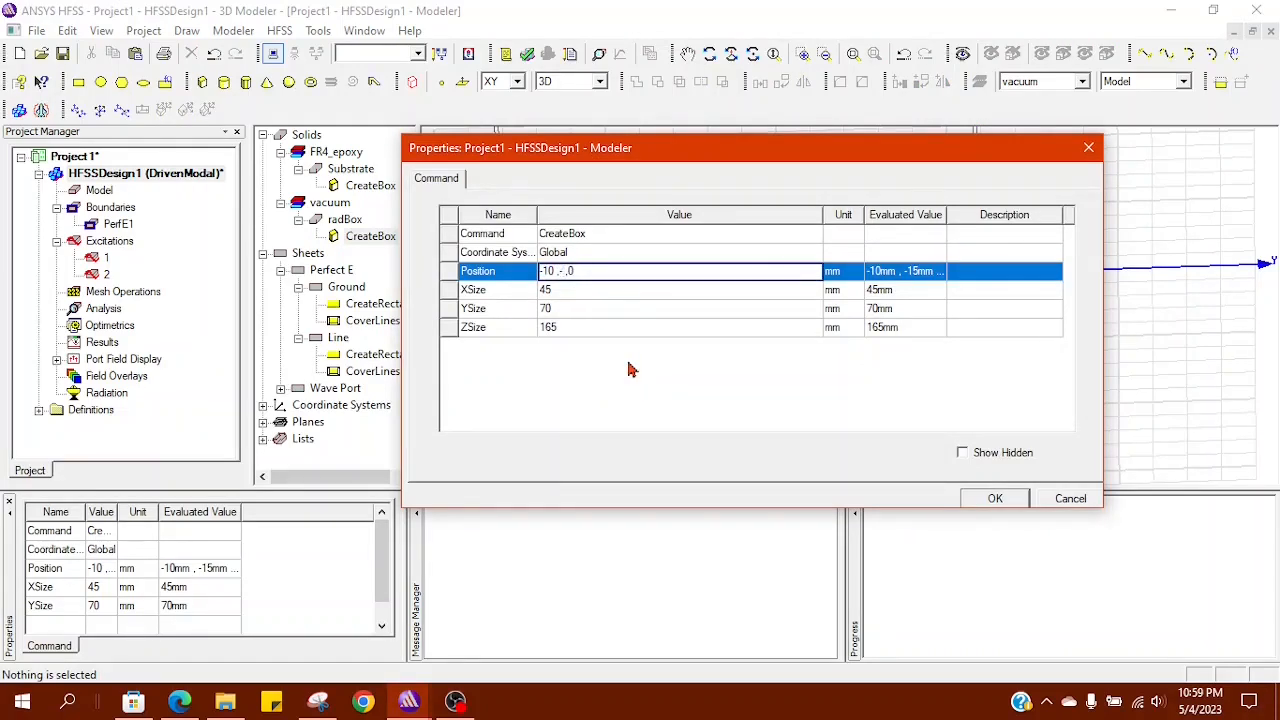
type("10")
left_click(565, 290)
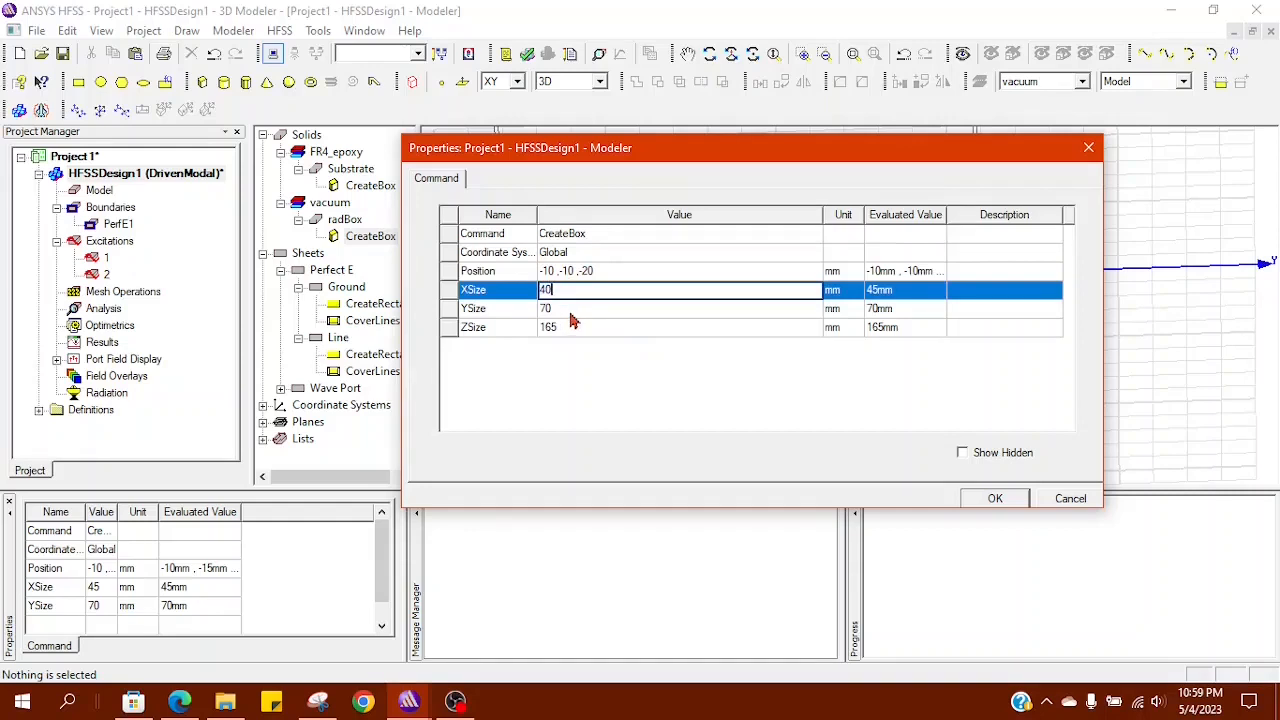
left_click(570, 310)
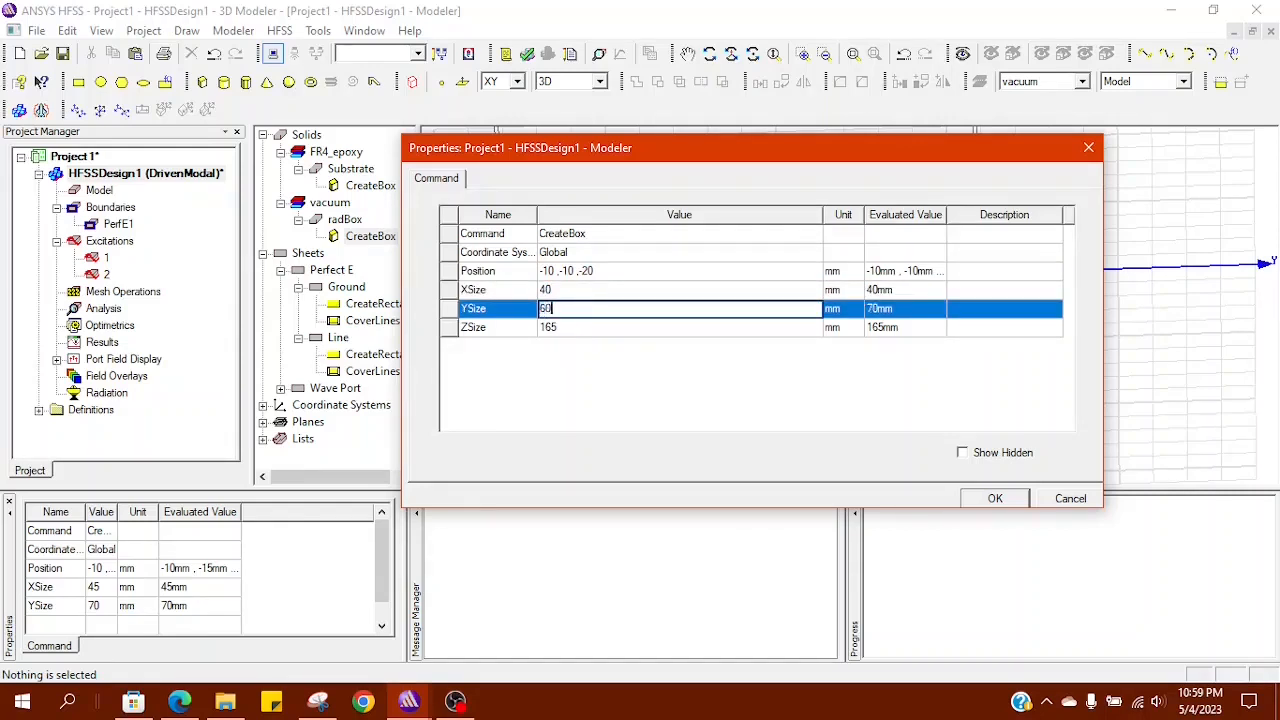
left_click(561, 326)
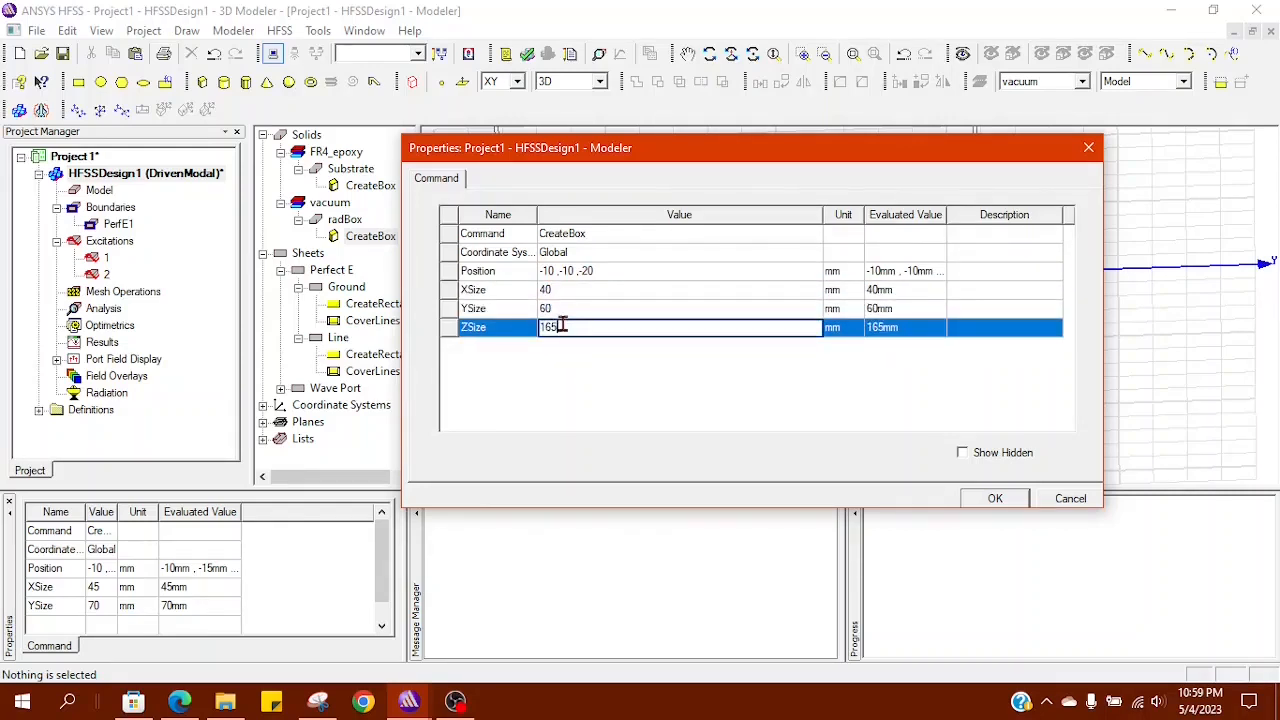
type("40")
left_click(1003, 505)
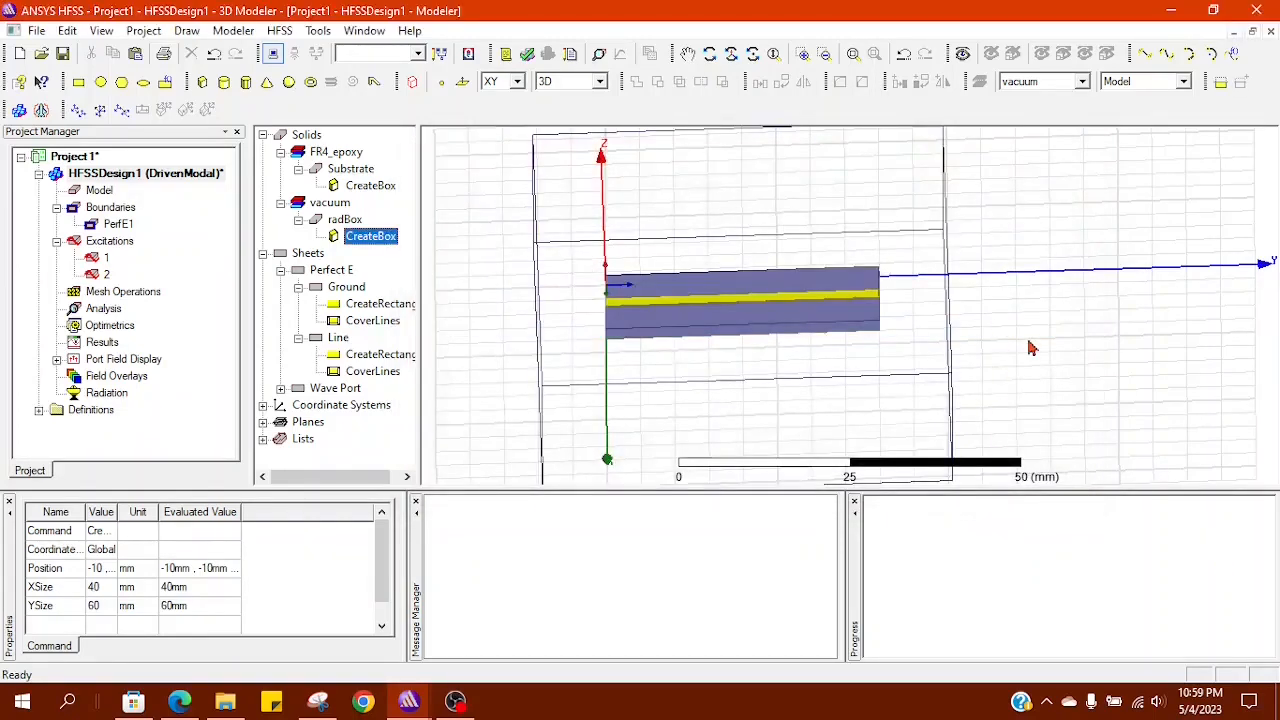
scroll(1065, 350, "down", 6)
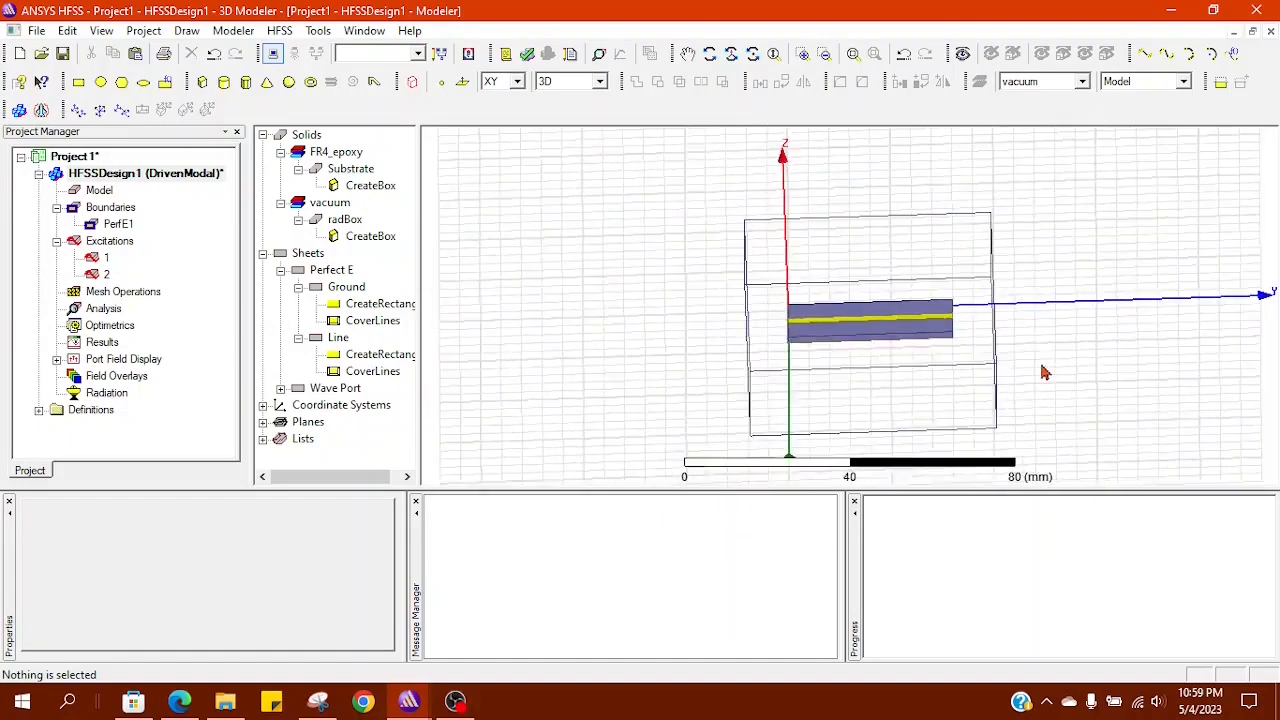
Step: Assign a Perfect E boundary to radBox, leaving Infinite Ground Plane off
middle_click_drag(1051, 368, 1088, 368)
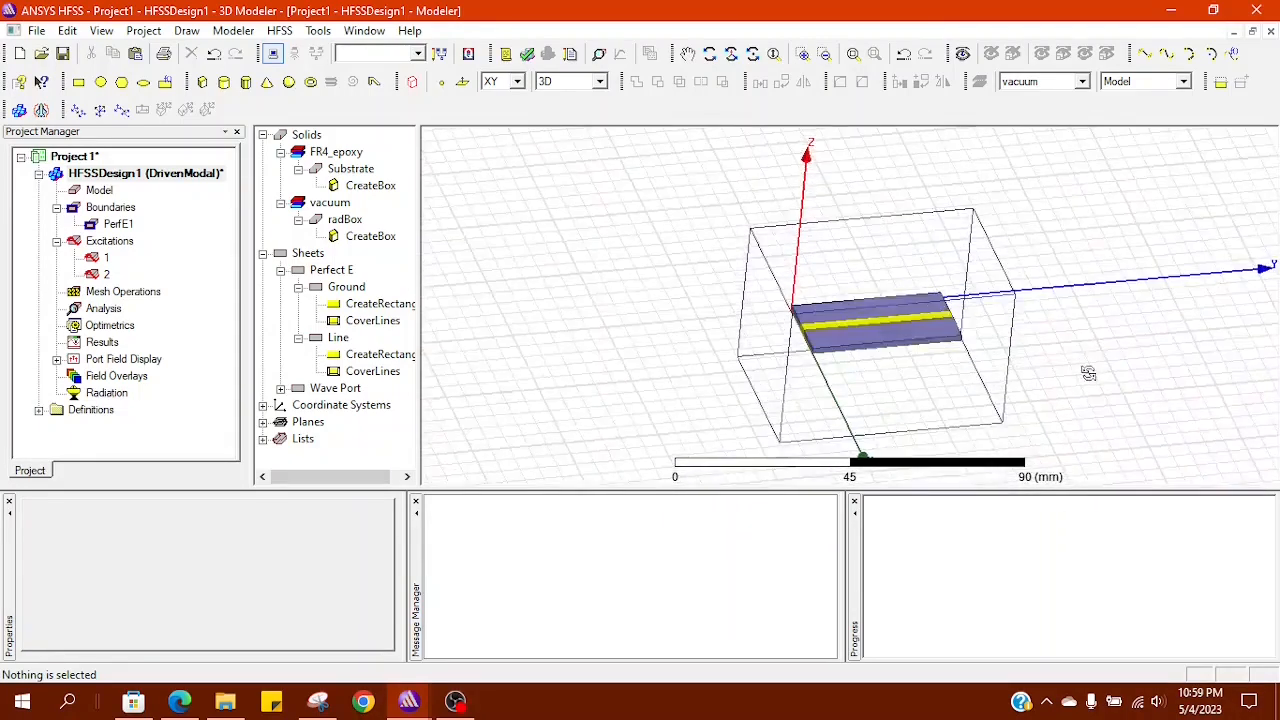
left_click(930, 402)
right_click(932, 373)
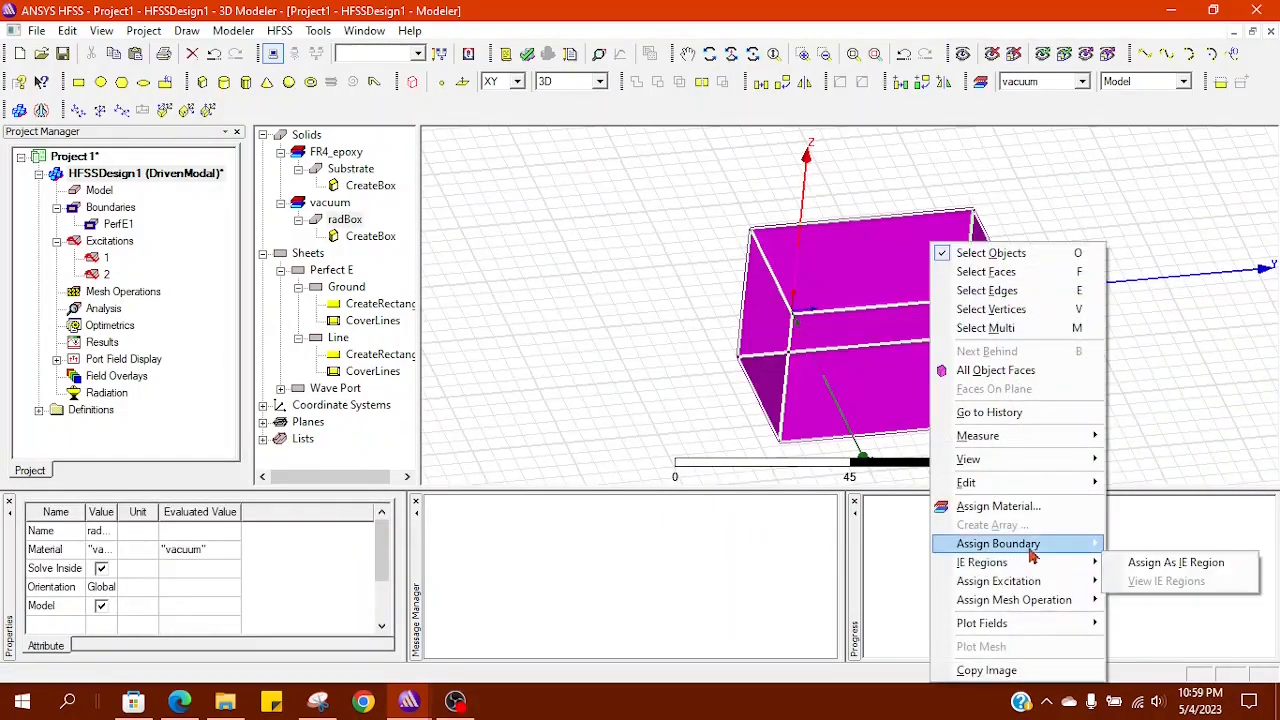
mouse_move(1040, 553)
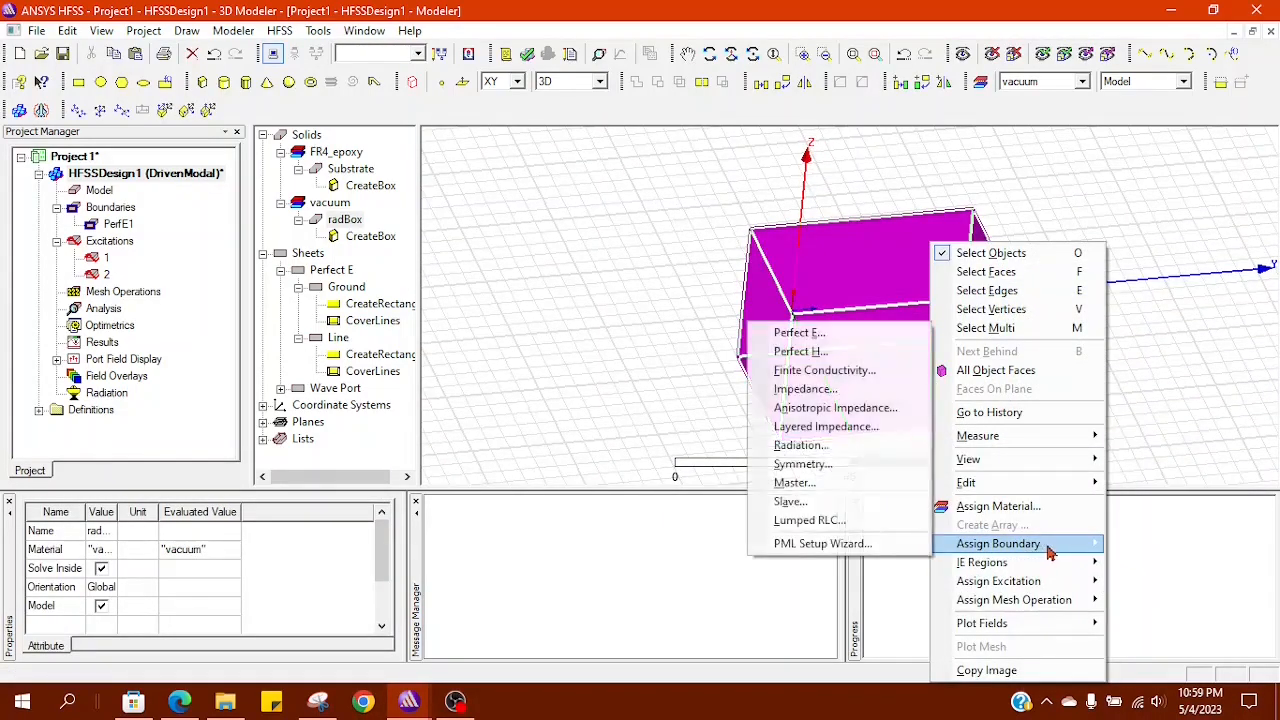
left_click(800, 333)
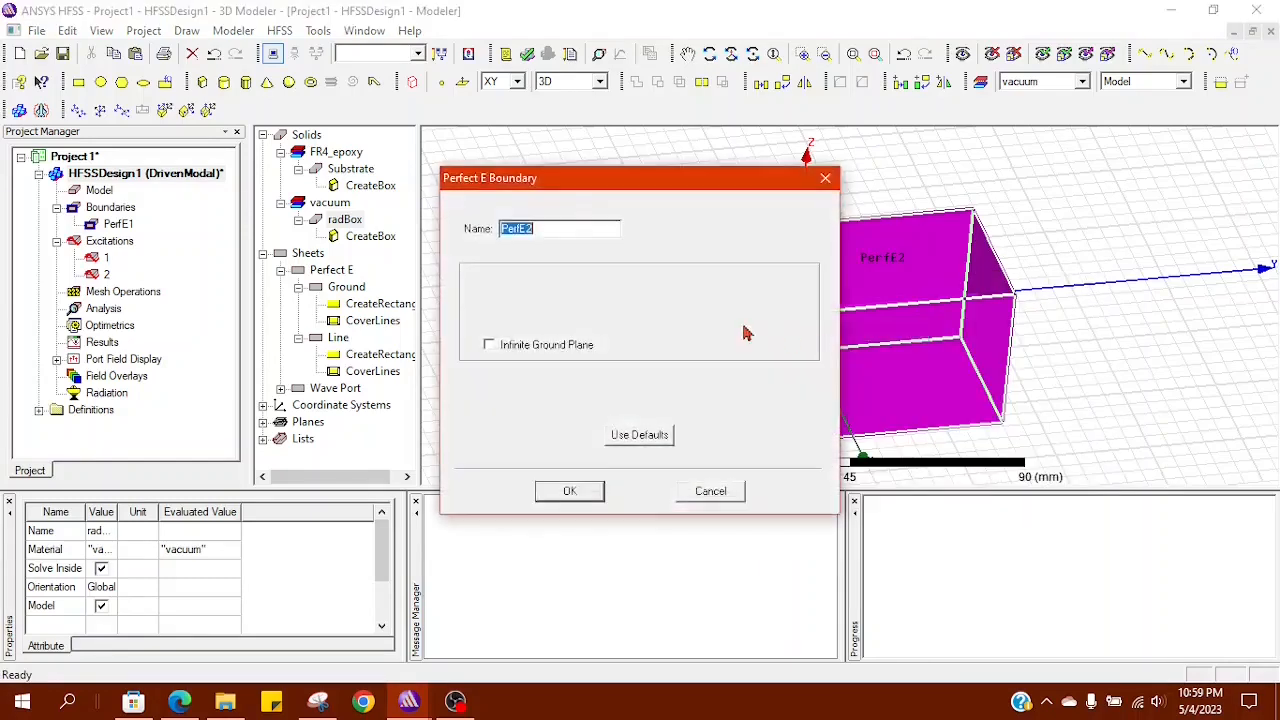
left_click(569, 491)
left_click(1077, 362)
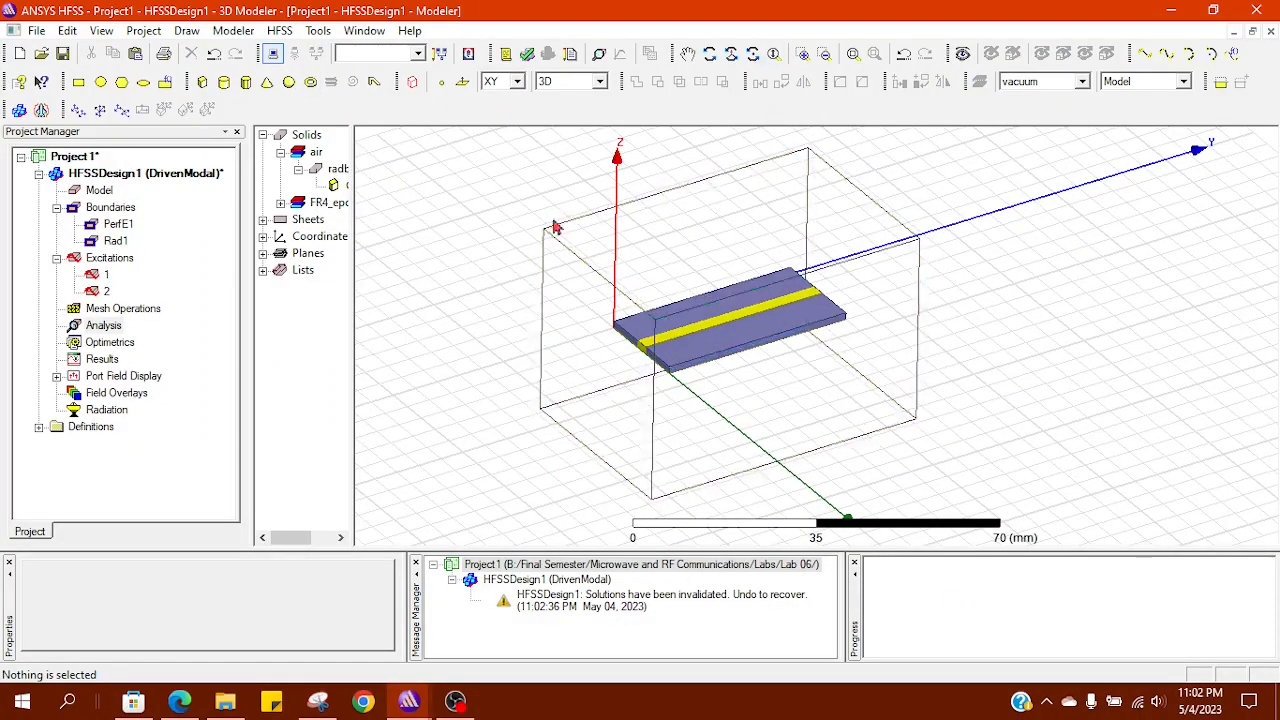
Step: Validate the design and add a driven solution setup with a solution frequency of 5 GHz
left_click(527, 53)
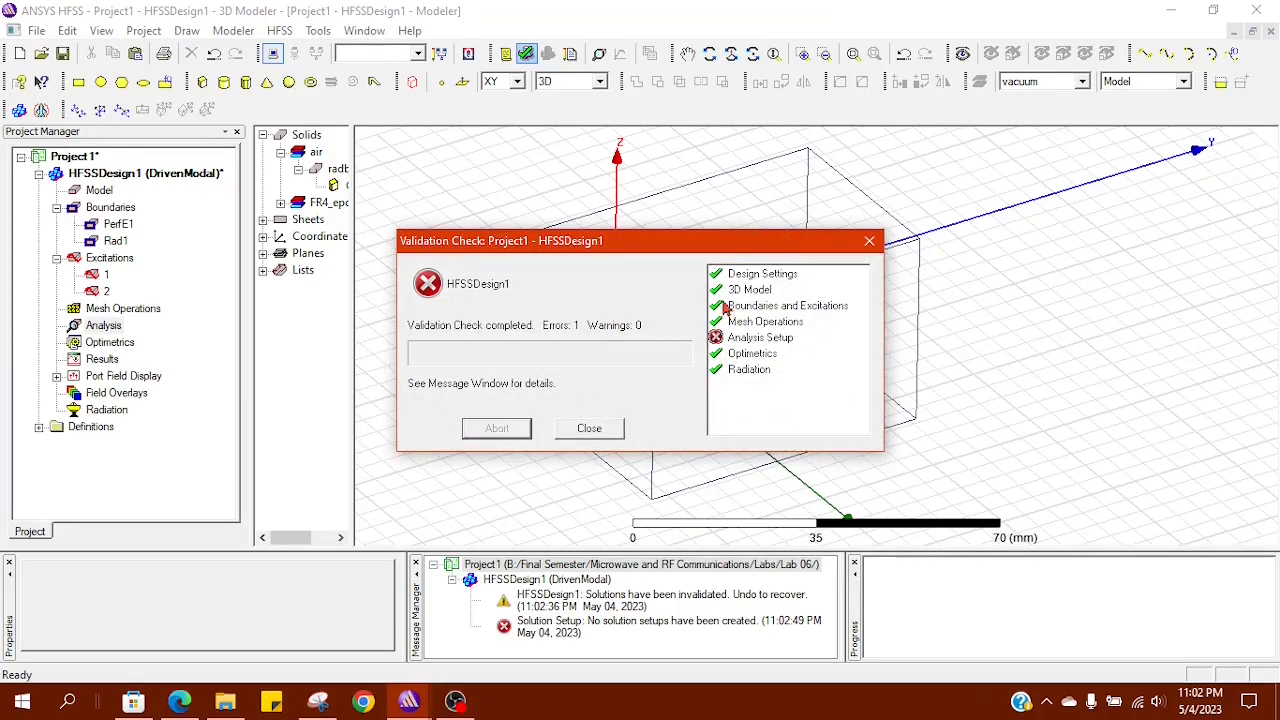
left_click(600, 430)
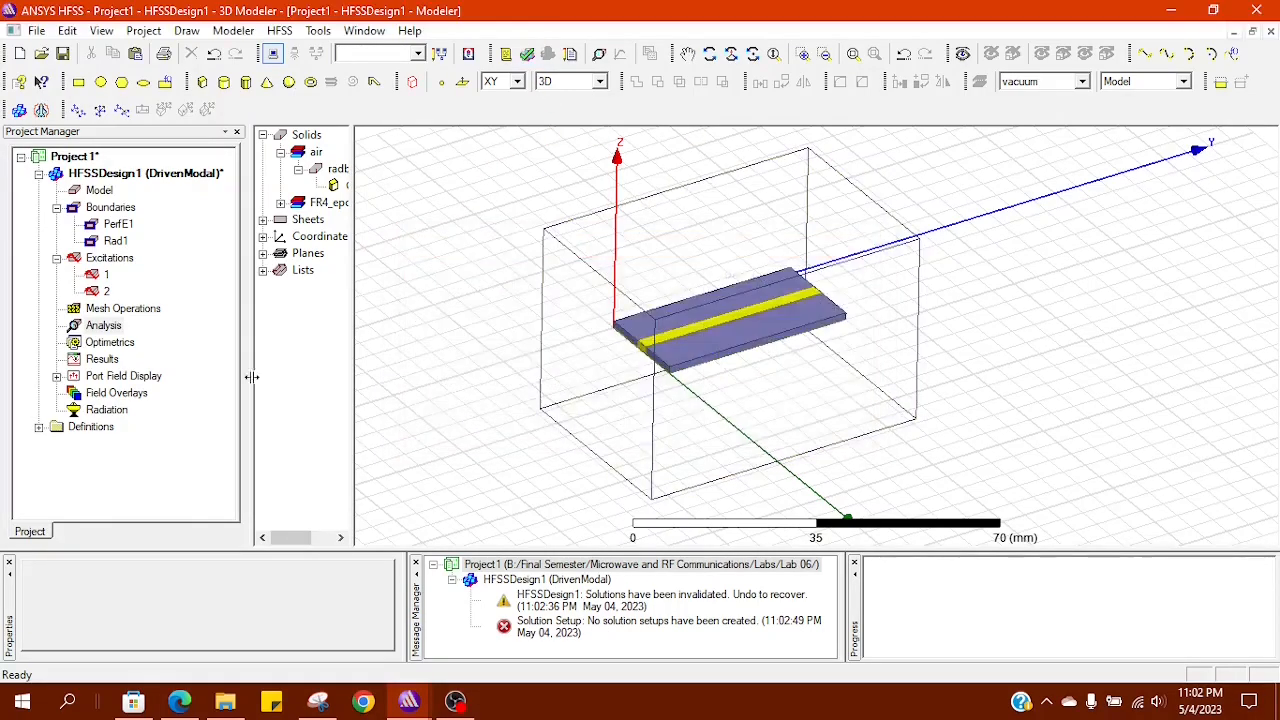
right_click(102, 328)
left_click(138, 358)
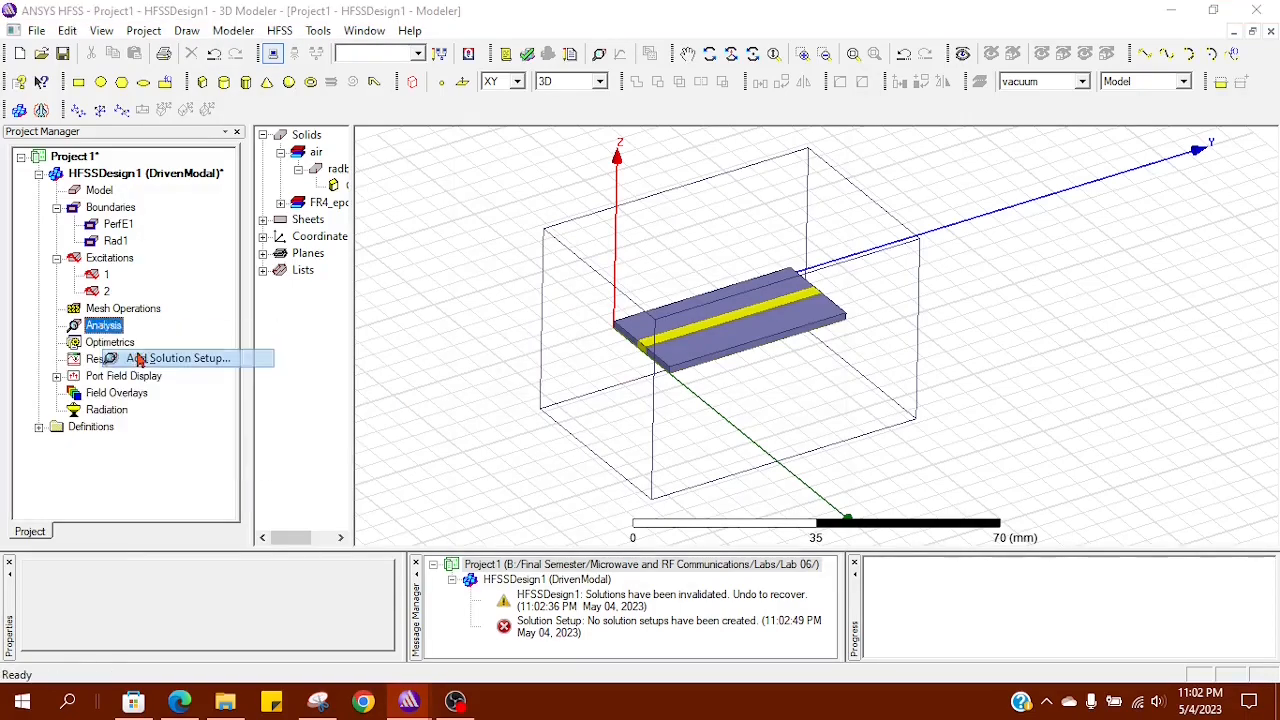
double_click(588, 235)
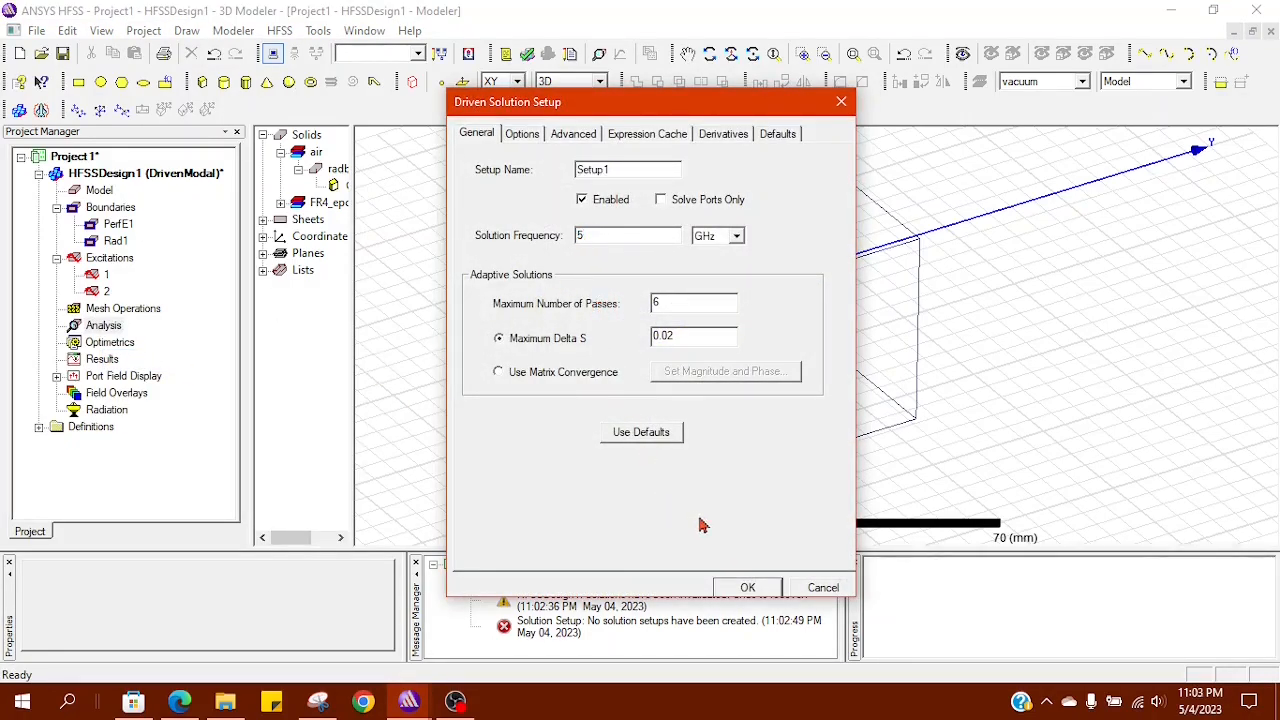
left_click(749, 587)
Step: Add an interpolating frequency sweep to Setup1
right_click(118, 345)
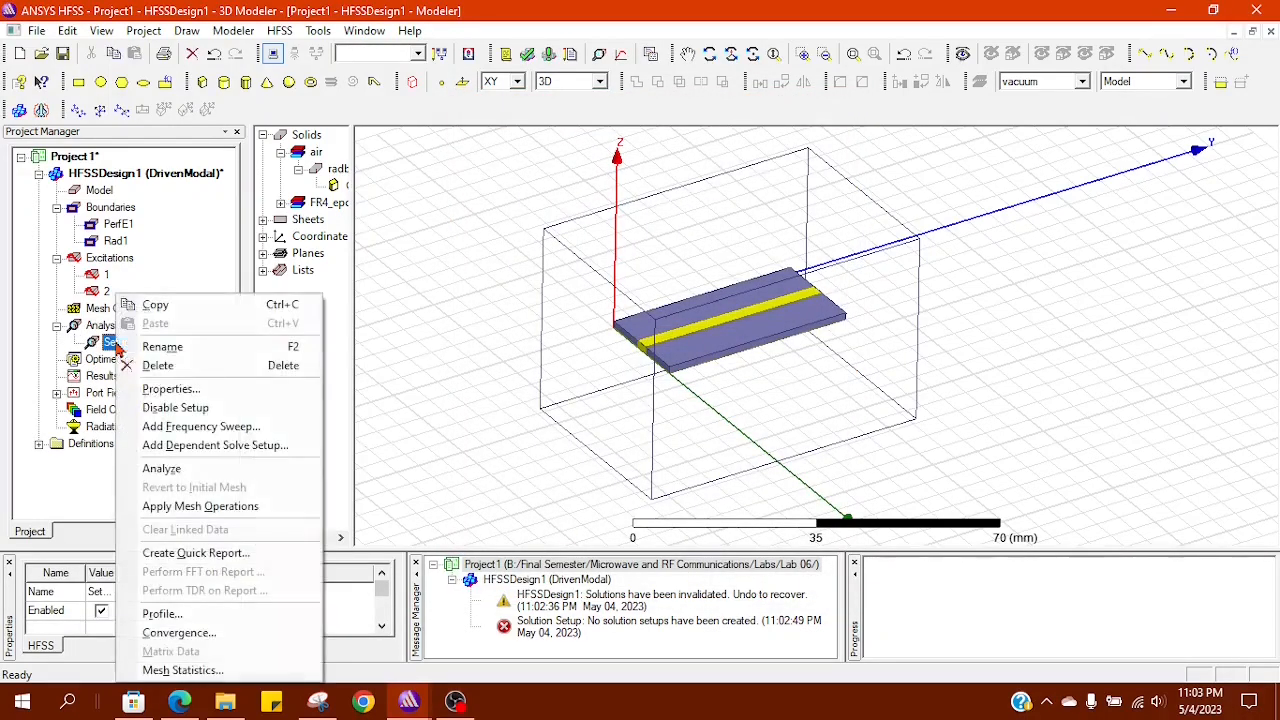
left_click(245, 427)
left_click(167, 302)
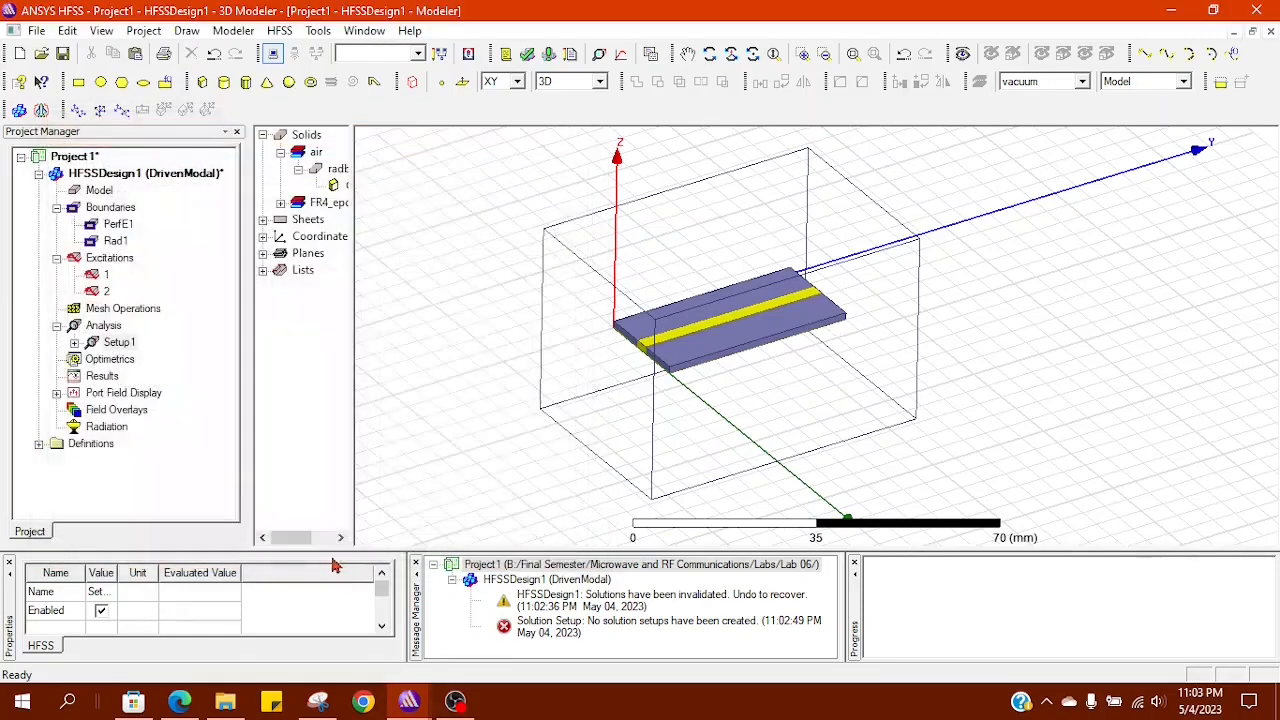
left_click(339, 560)
Step: Run the validation check on HFSSDesign1 again and analyze the design
left_click(528, 53)
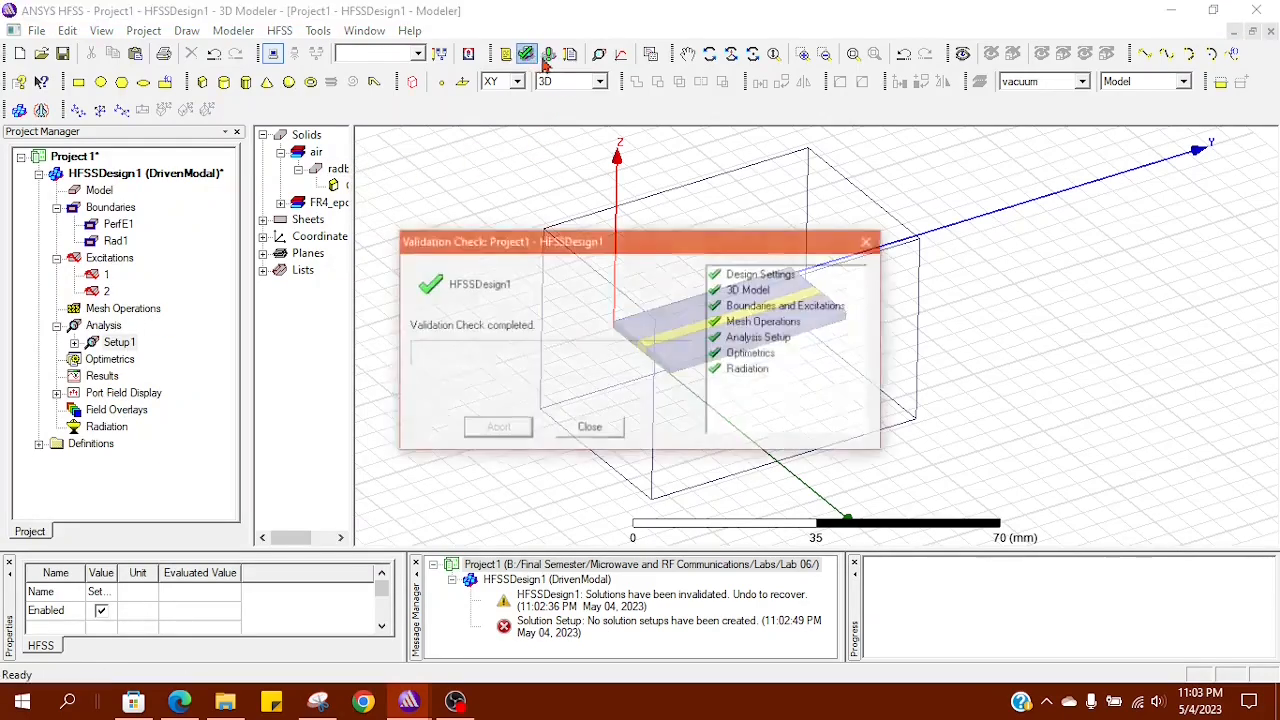
left_click(588, 424)
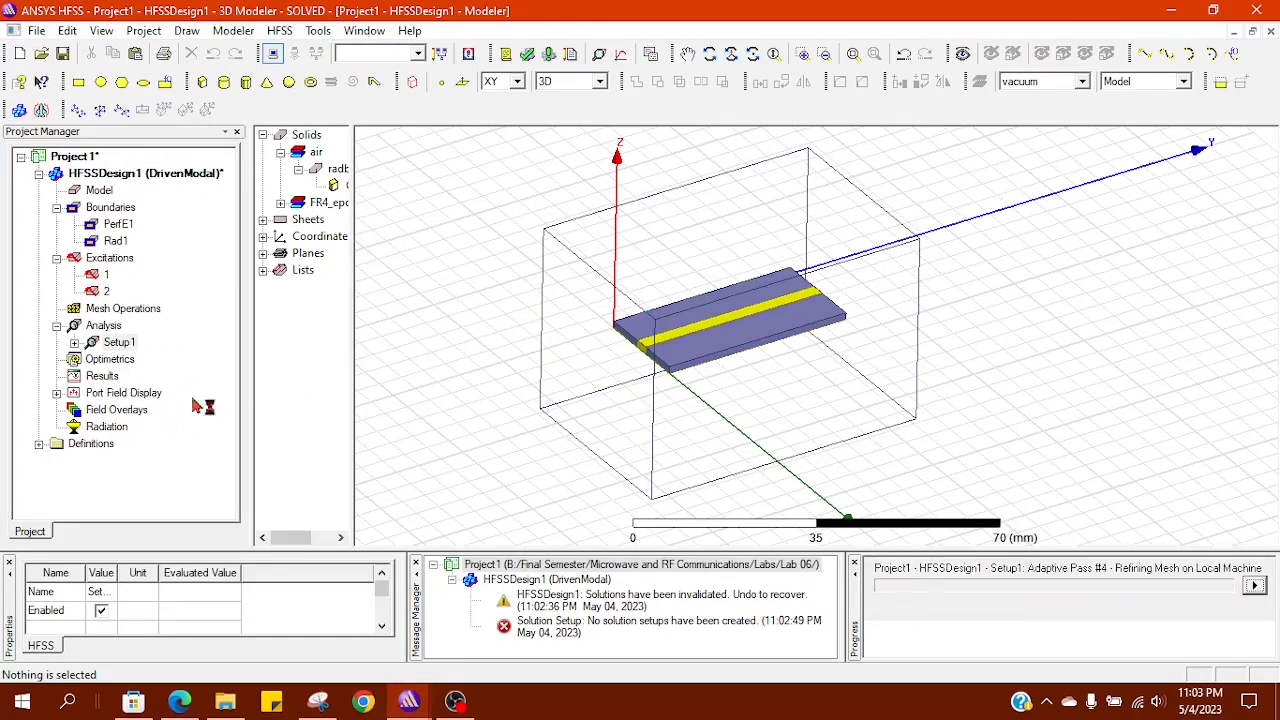
Step: Create a rectangular modal solution data plot of S(1,1), S(1,2), S(2,1) and S(2,2) in dB against frequency for Setup1 : Sweep
right_click(106, 376)
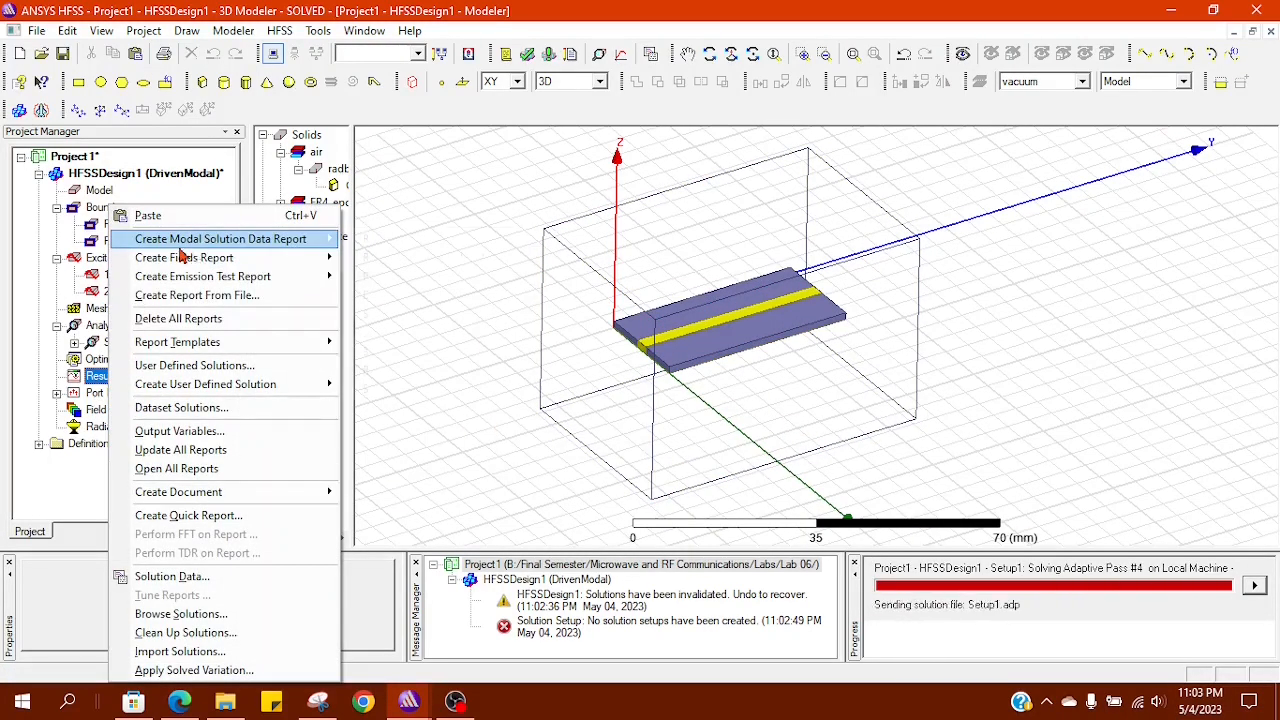
mouse_move(180, 247)
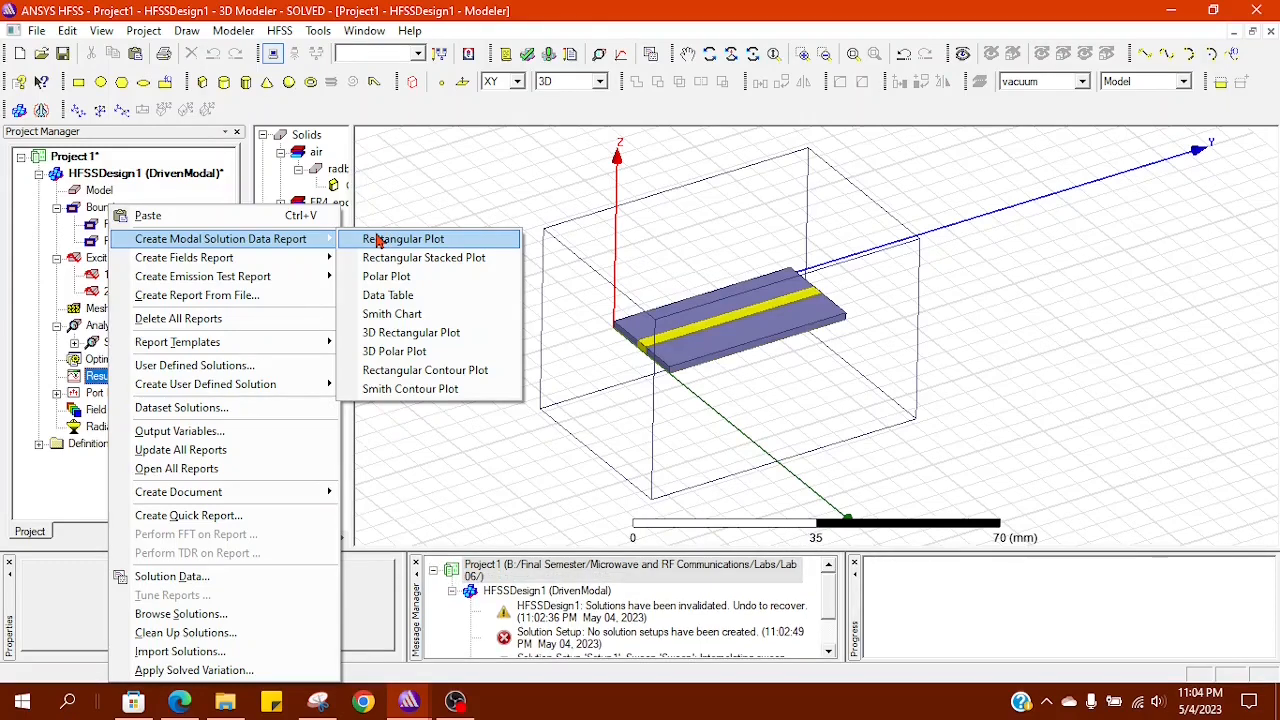
left_click(385, 240)
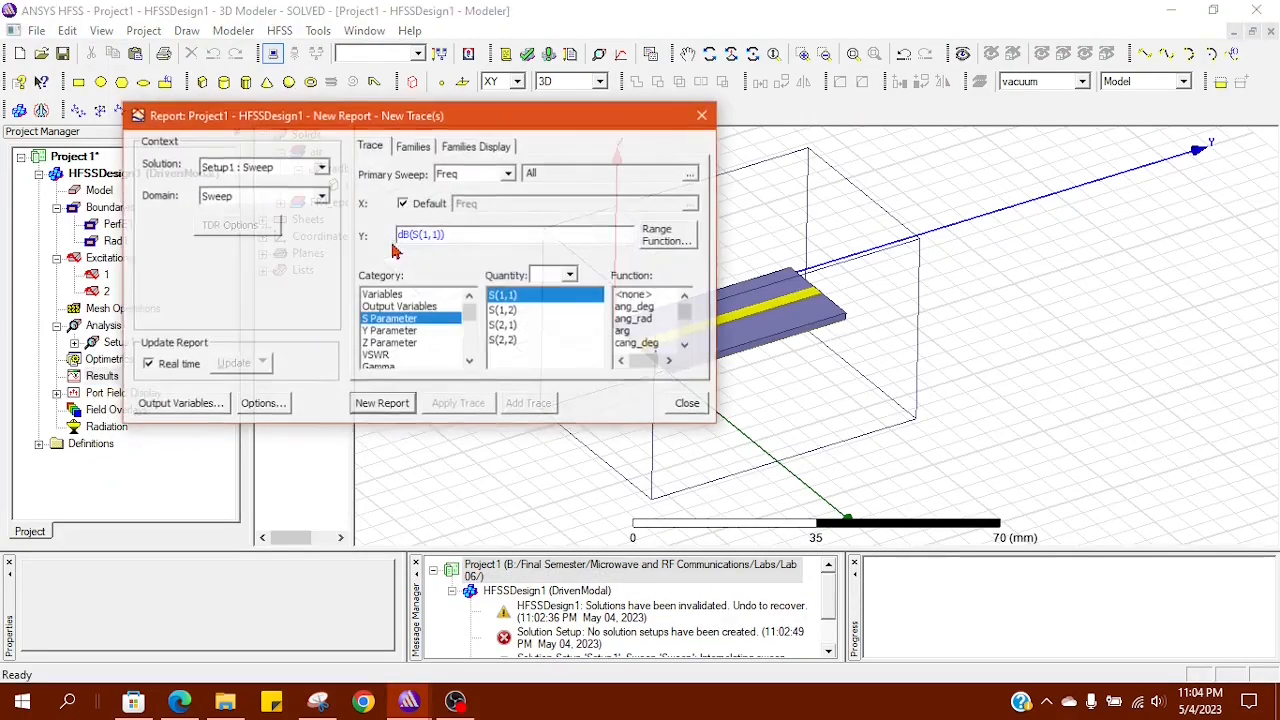
left_click(503, 310, "ctrl")
left_click(503, 325, "ctrl")
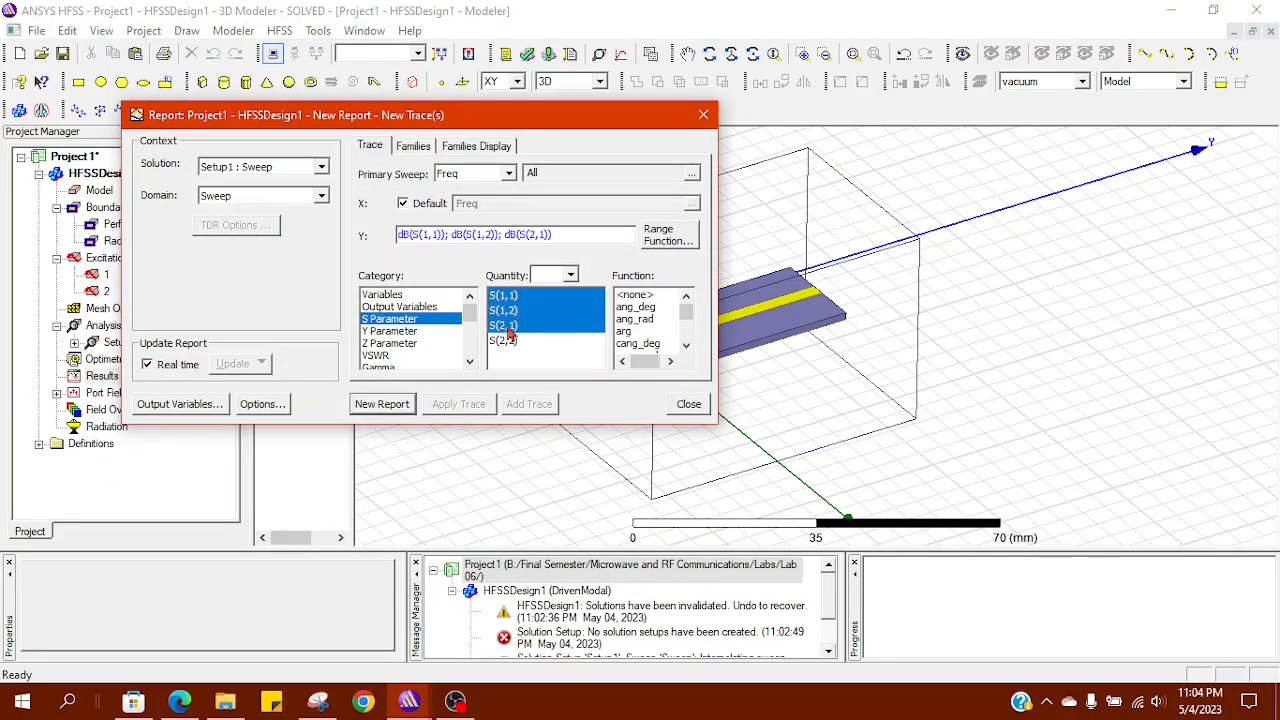
left_click(503, 340, "ctrl")
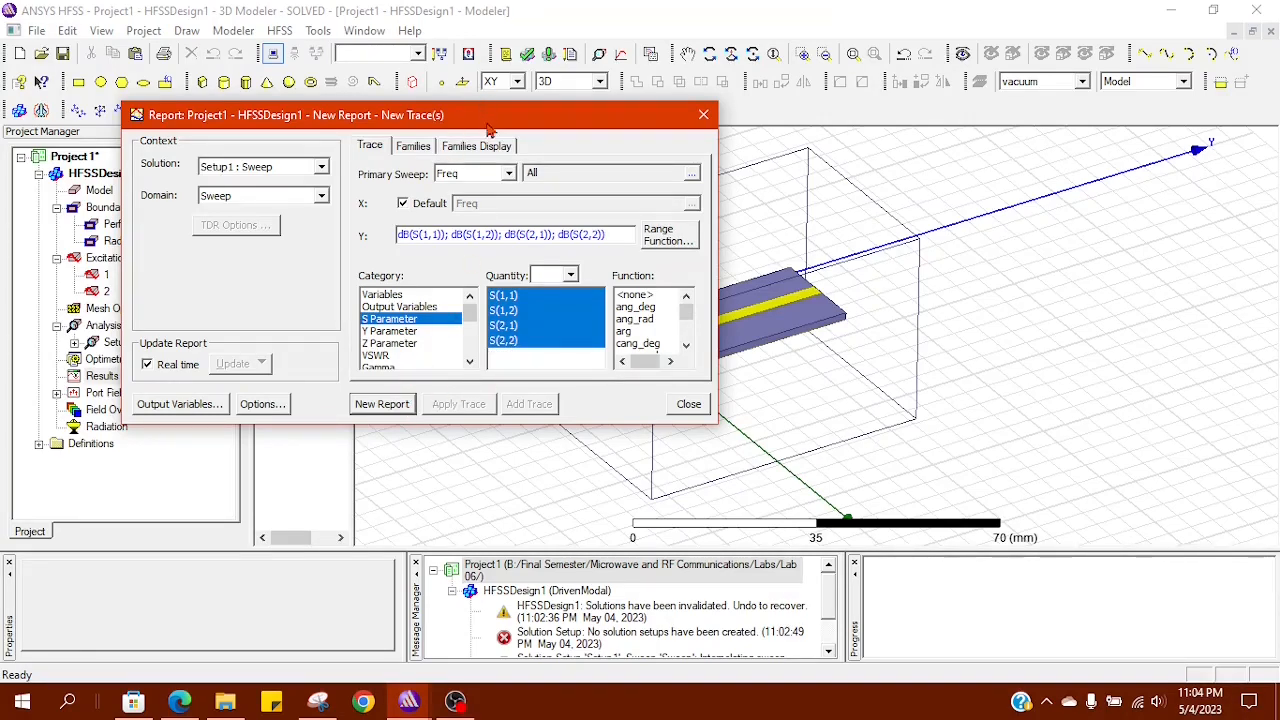
left_click_drag(487, 120, 687, 172)
left_click(578, 455)
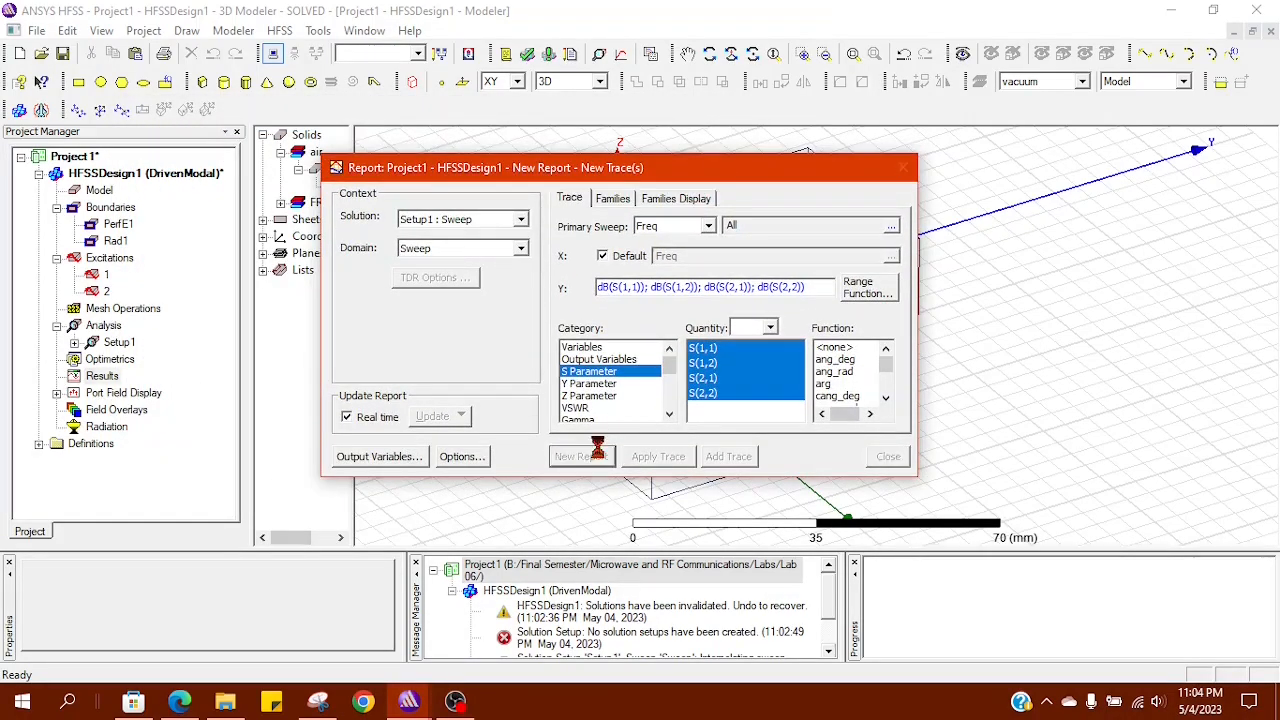
left_click_drag(722, 178, 569, 208)
left_click(730, 488)
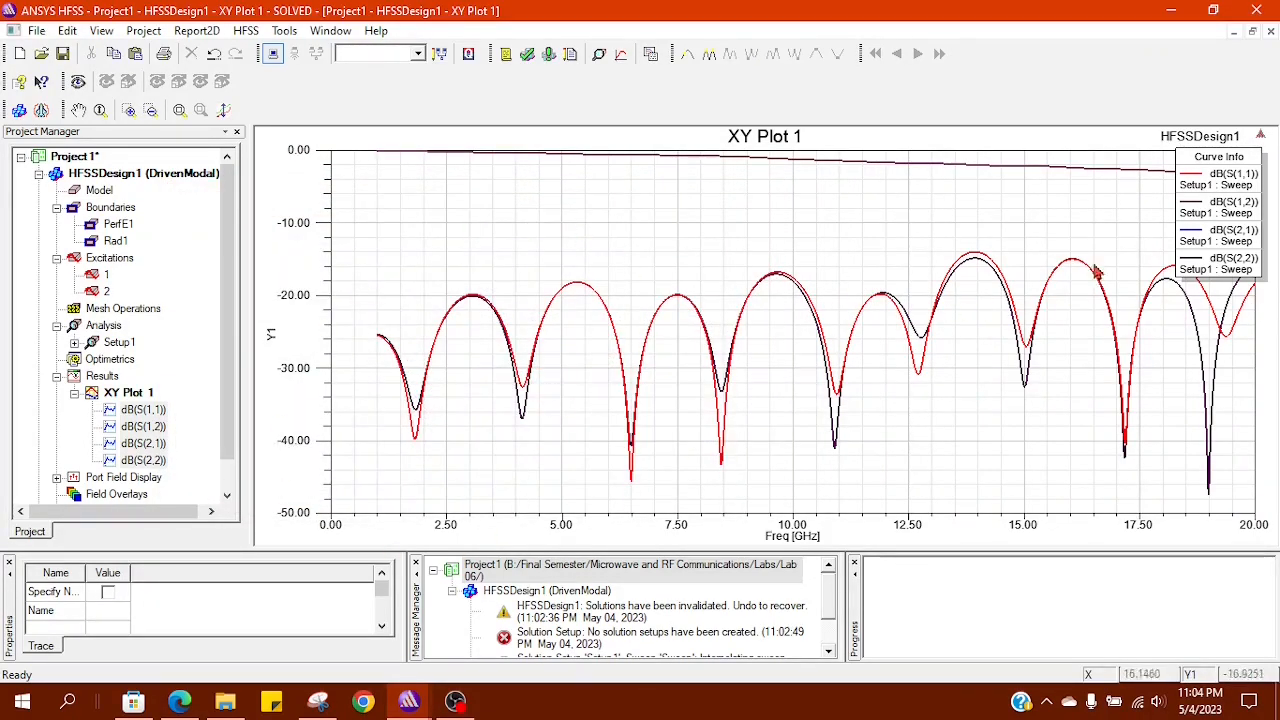
Step: Move the Curve Info legend to the upper left of XY Plot 1 and highlight each of the four S-parameter traces in turn
left_click_drag(1210, 170, 374, 192)
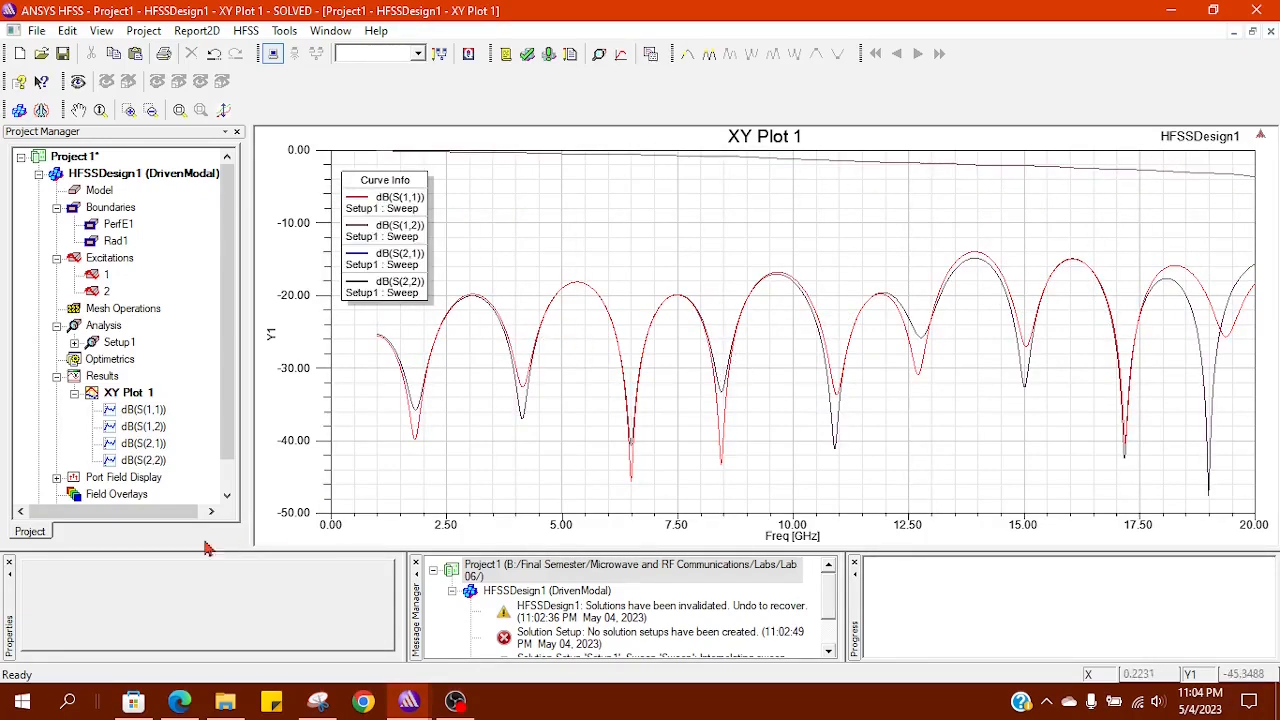
left_click(147, 412)
left_click(150, 429)
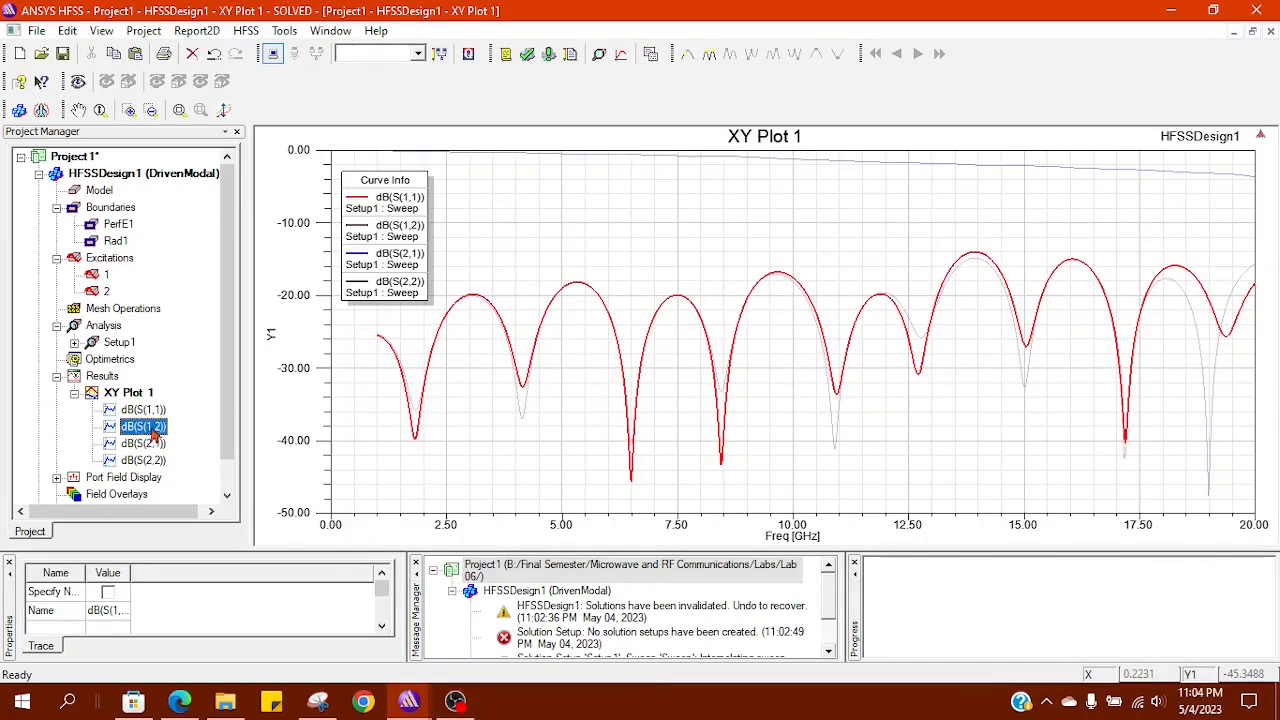
left_click(155, 449)
left_click(158, 462)
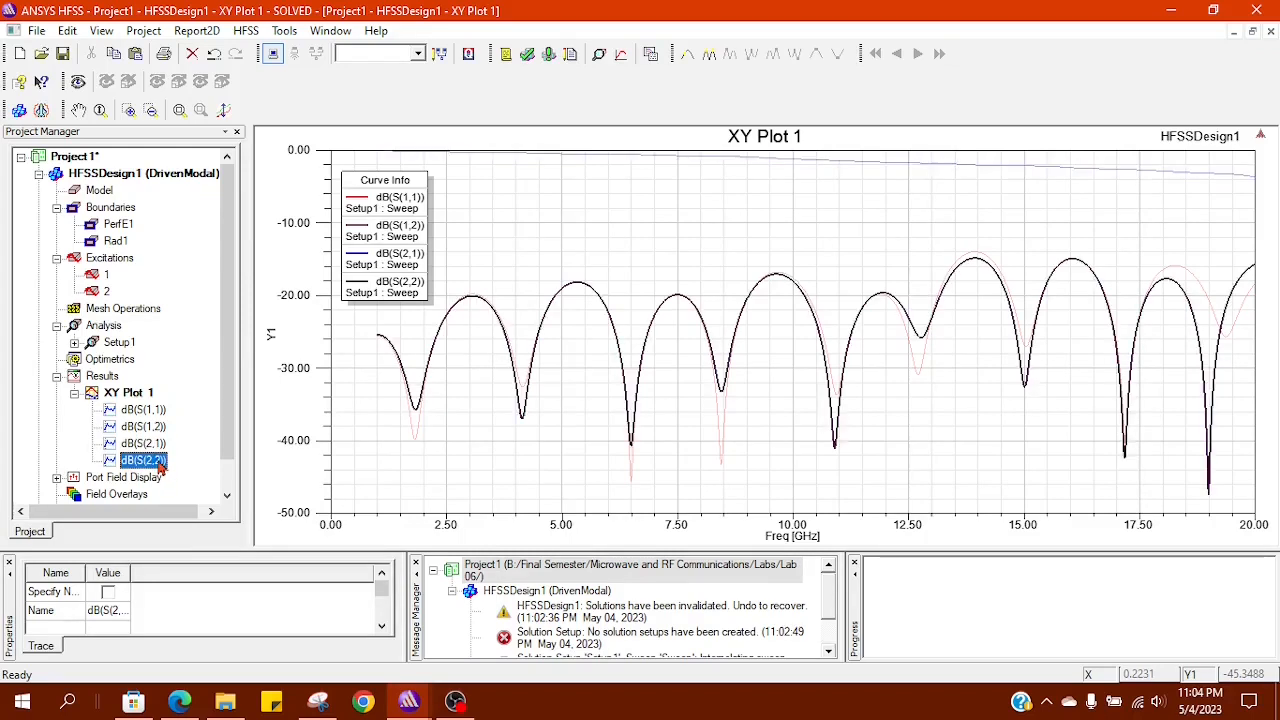